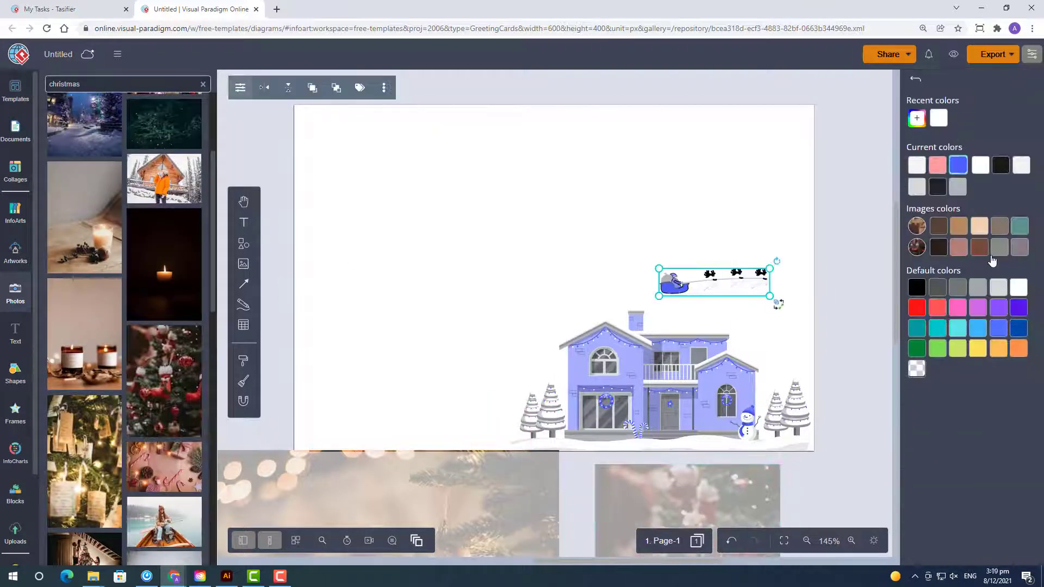
Step: Recolour the Santa sleigh artwork, replacing its blue with dark red and its greys with light pink from the image colours
left_click(641, 370)
scroll(642, 371, "down", 3)
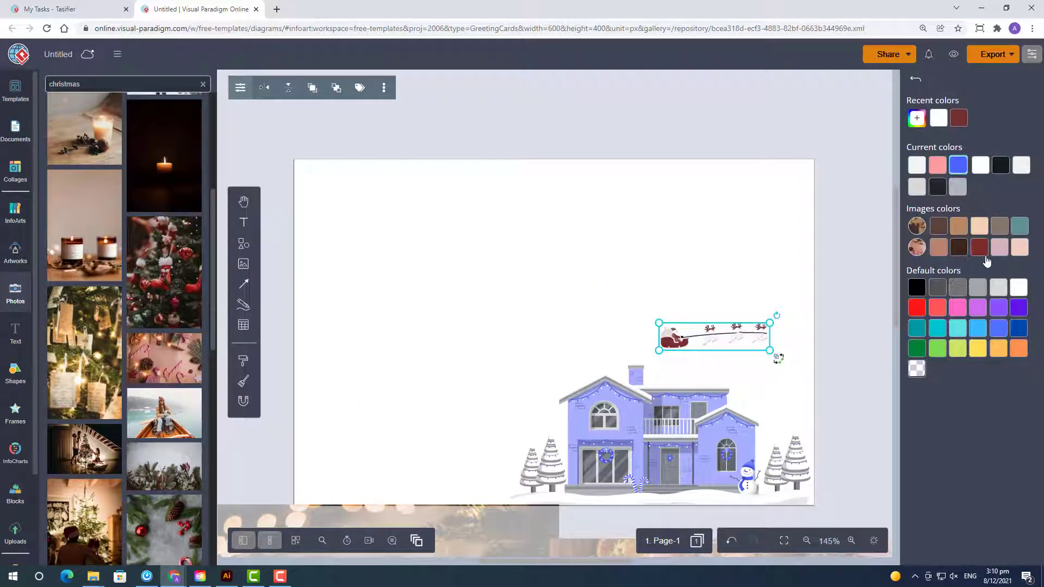
left_click(979, 247)
left_click(937, 131)
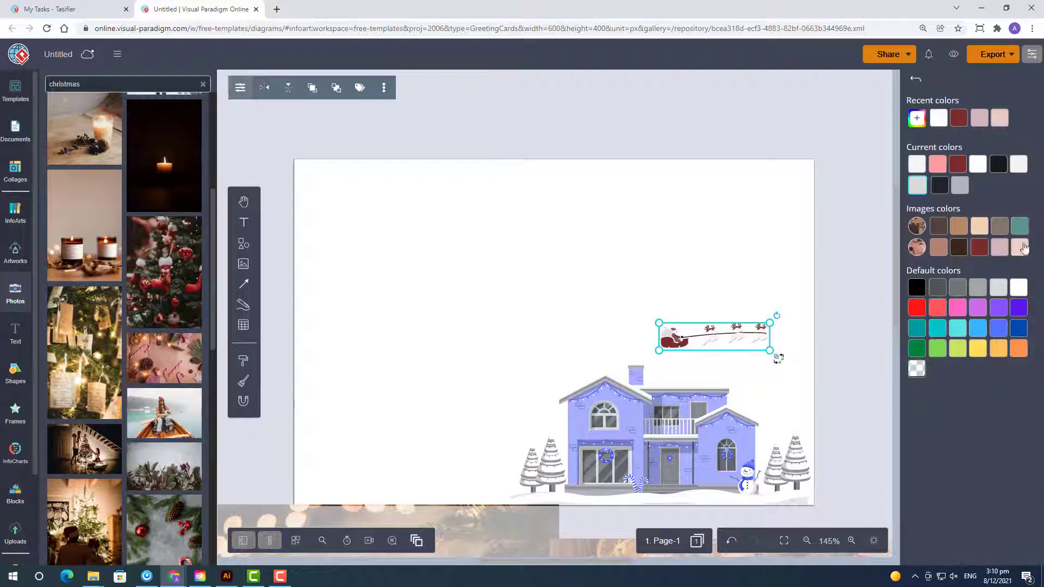
left_click(1020, 247)
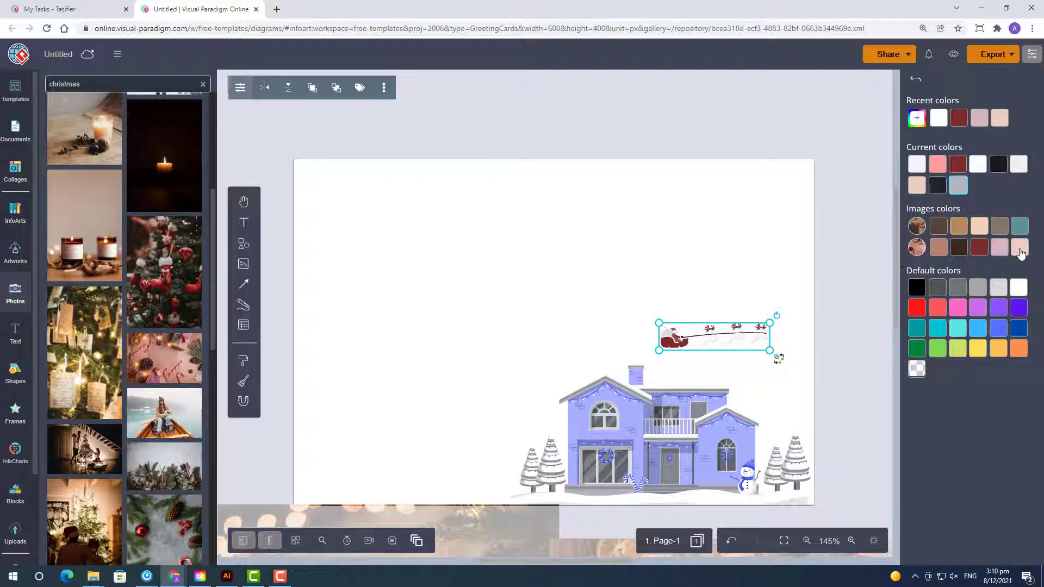
left_click(1020, 249)
left_click(919, 128)
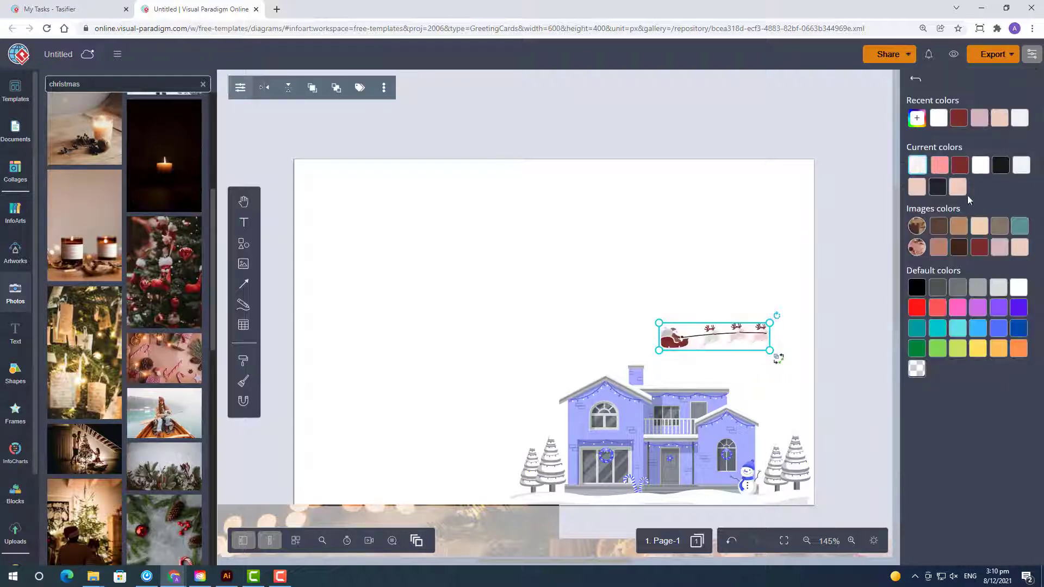
left_click(771, 247)
Step: Recolour the Christmas house's blue walls with tan and grey-brown tones from the image colours
left_click(658, 429)
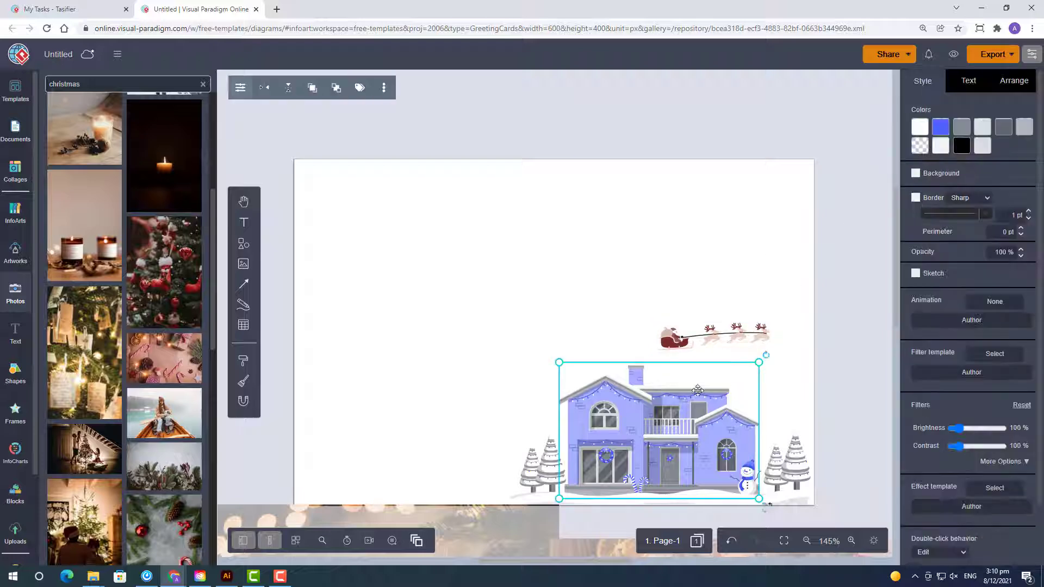
left_click(918, 128)
left_click(959, 226)
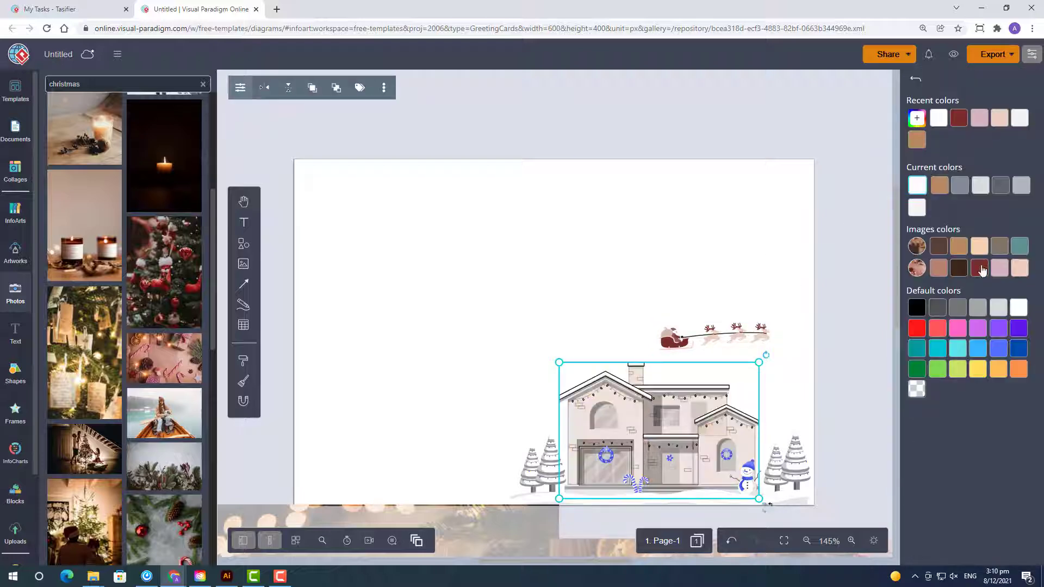
left_click(1001, 248)
left_click(946, 267)
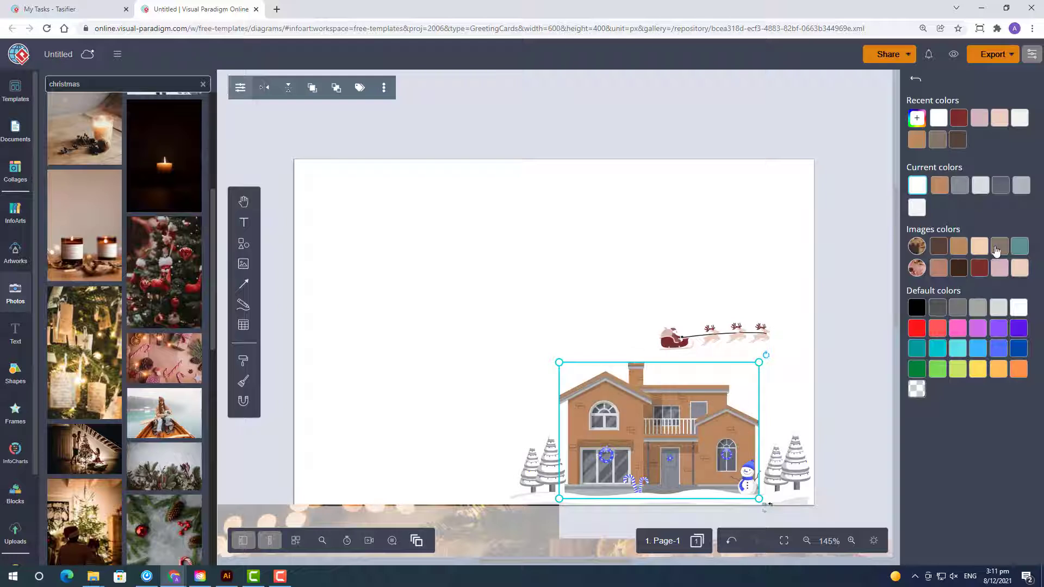
Step: Try different colours on the house's grey doors and settle on the grey-brown image colour
left_click(1021, 269)
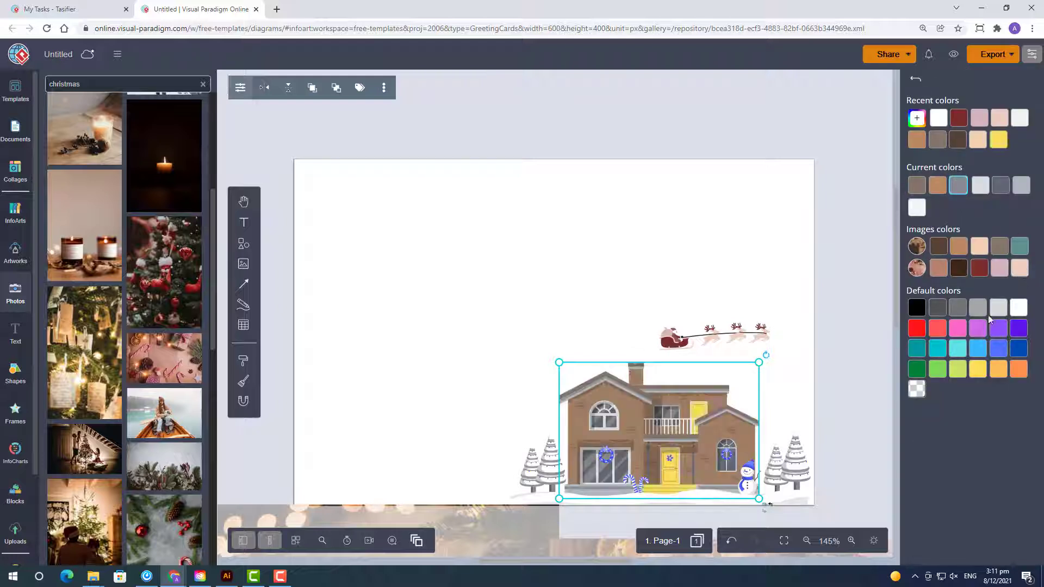
left_click(959, 267)
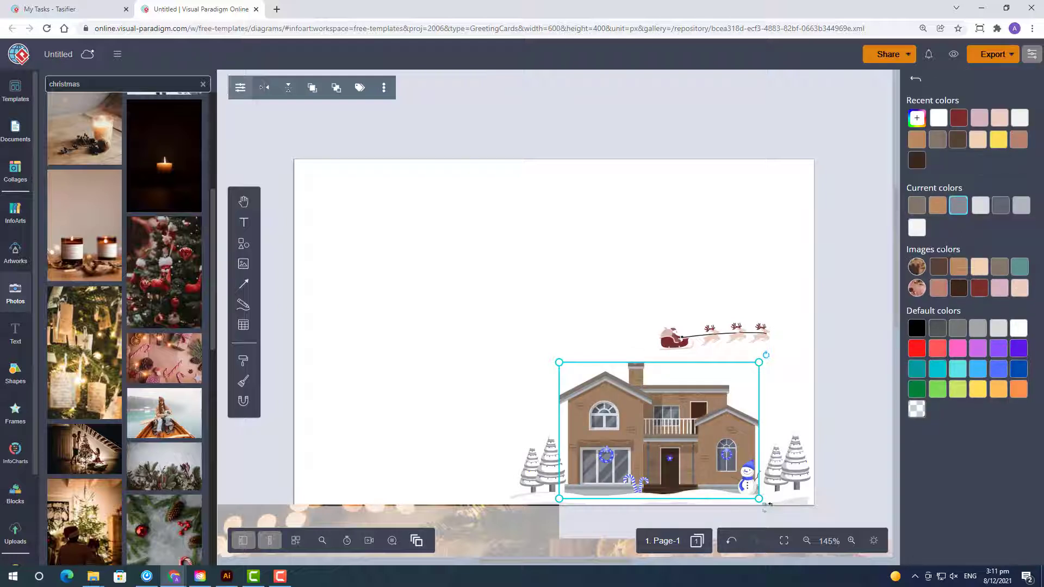
left_click(995, 270)
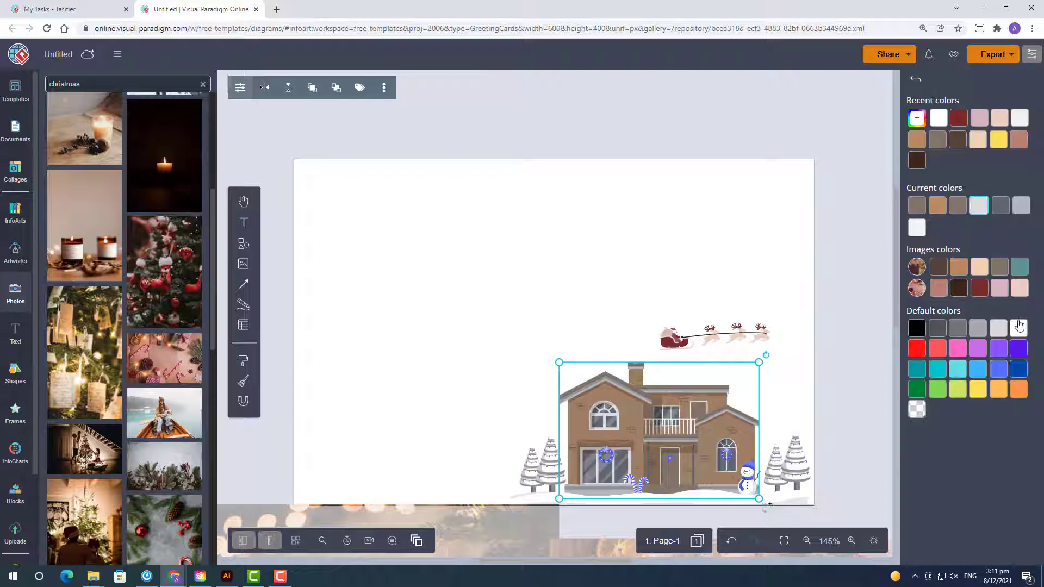
Step: Recolour the house's windows with peach and pale cream, and its roof greys with dark brown from the image colours
left_click(1007, 272)
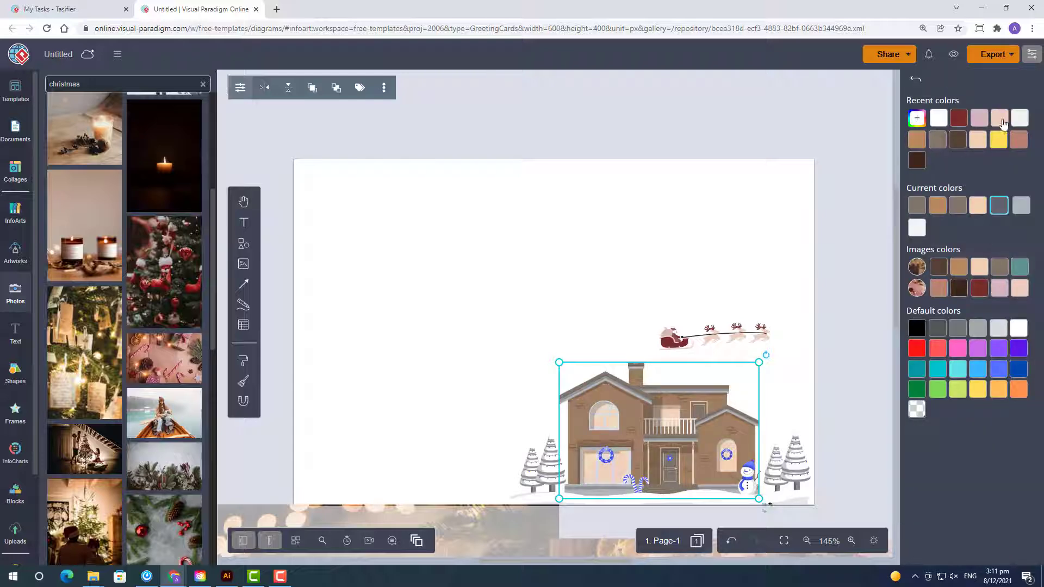
left_click(923, 118)
left_click(972, 289)
left_click(943, 270)
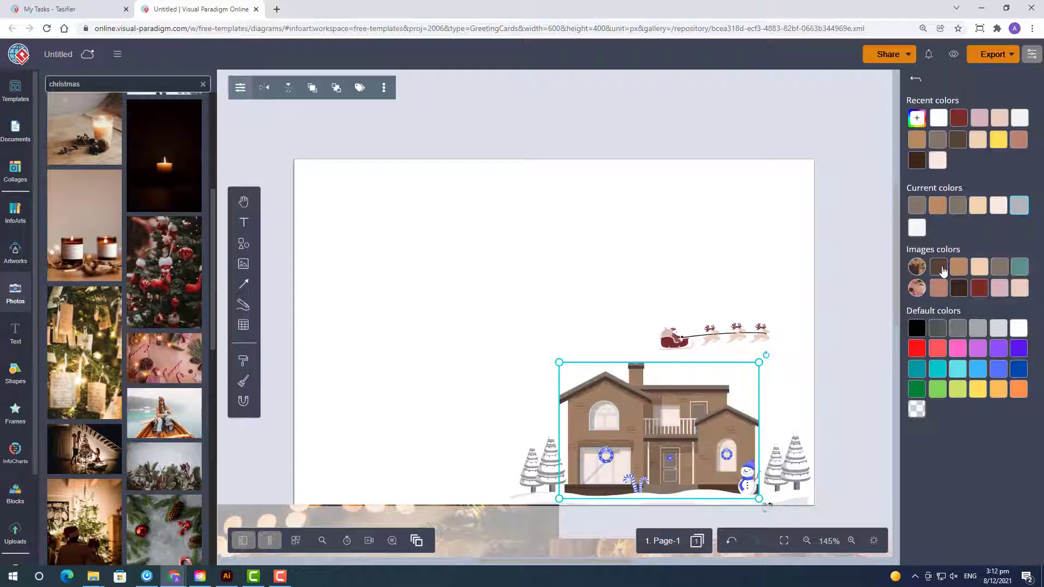
left_click(936, 270)
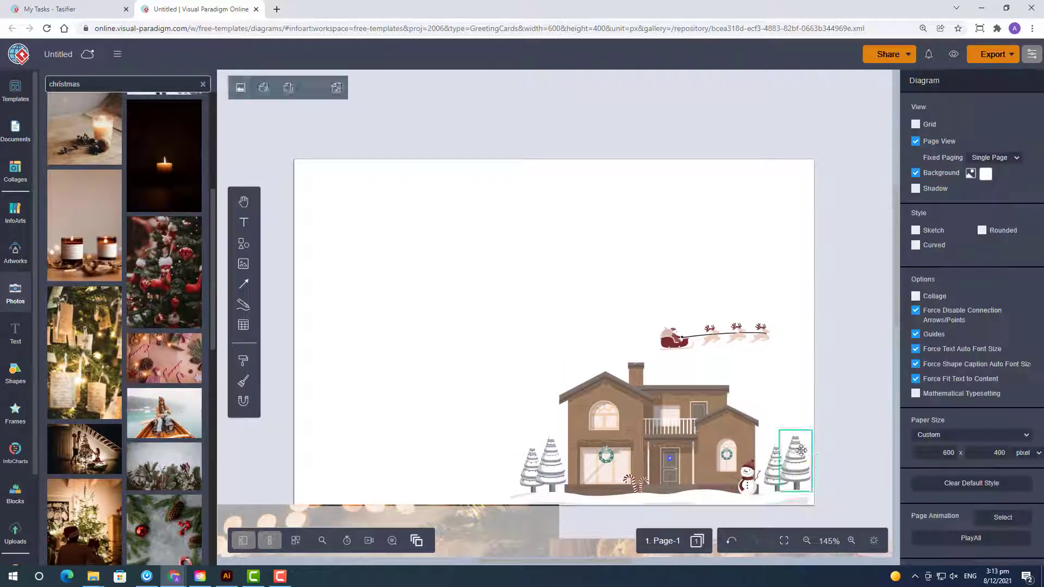
Step: Recolour the grey stripes of the larger tree to the right of the house with the recent teal green
left_click(944, 125)
left_click(982, 126)
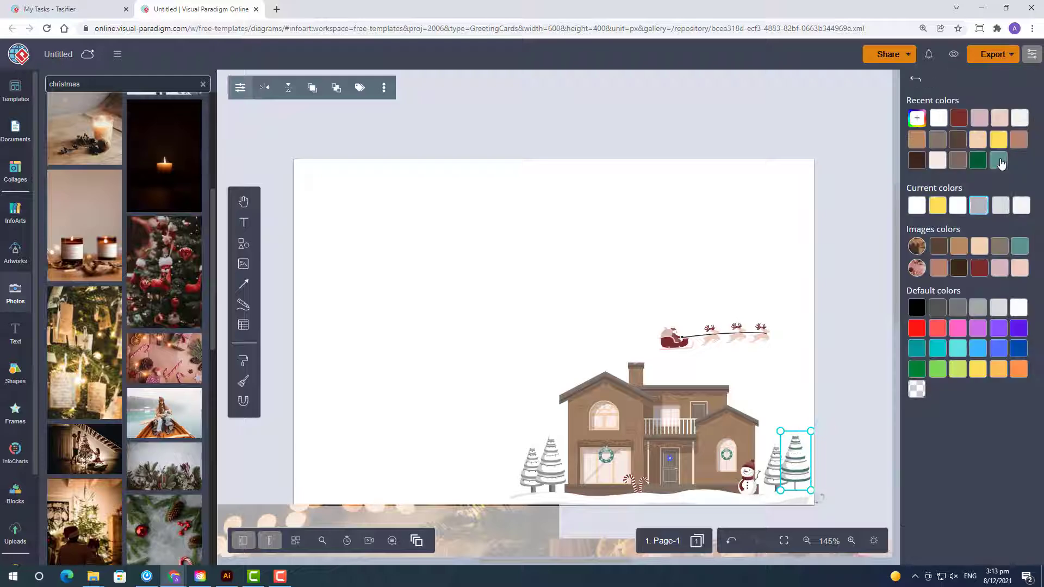
left_click(999, 161)
Step: Recolour the smaller tree to the right of the house with the recent teal green
left_click(982, 126)
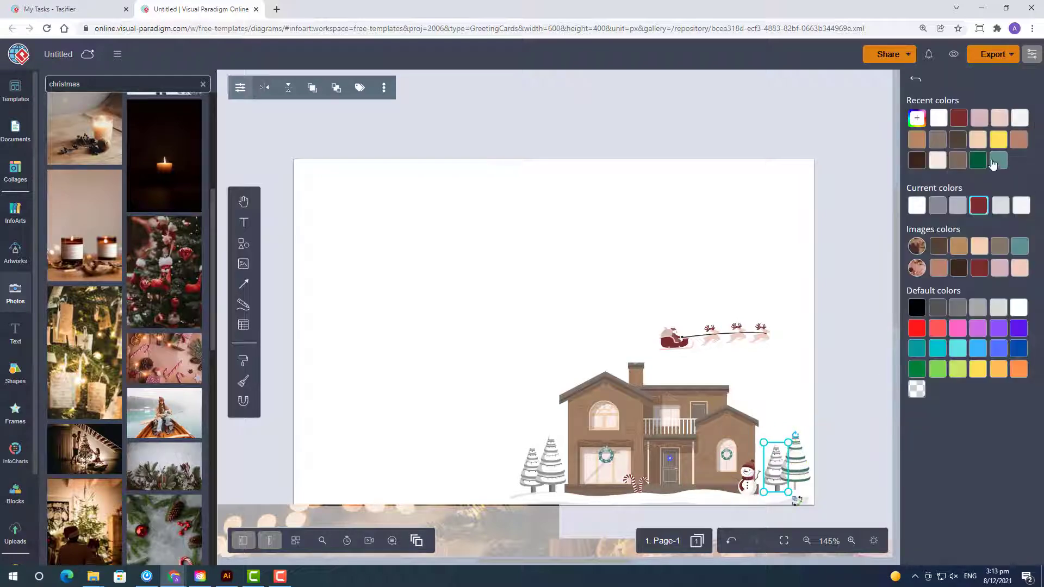
left_click(999, 160)
left_click(962, 127)
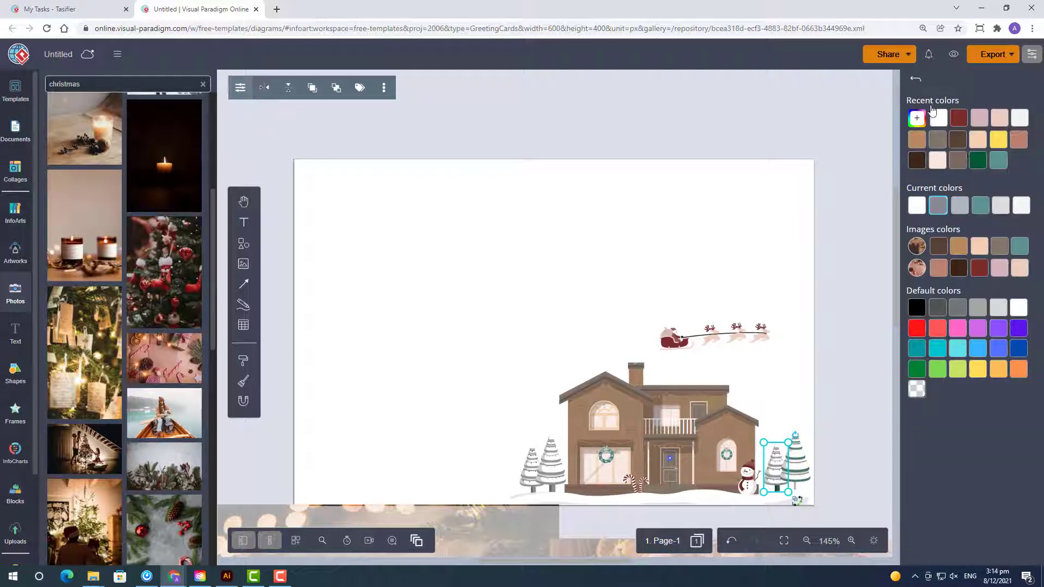
left_click(861, 292)
left_click(778, 478)
left_click(982, 126)
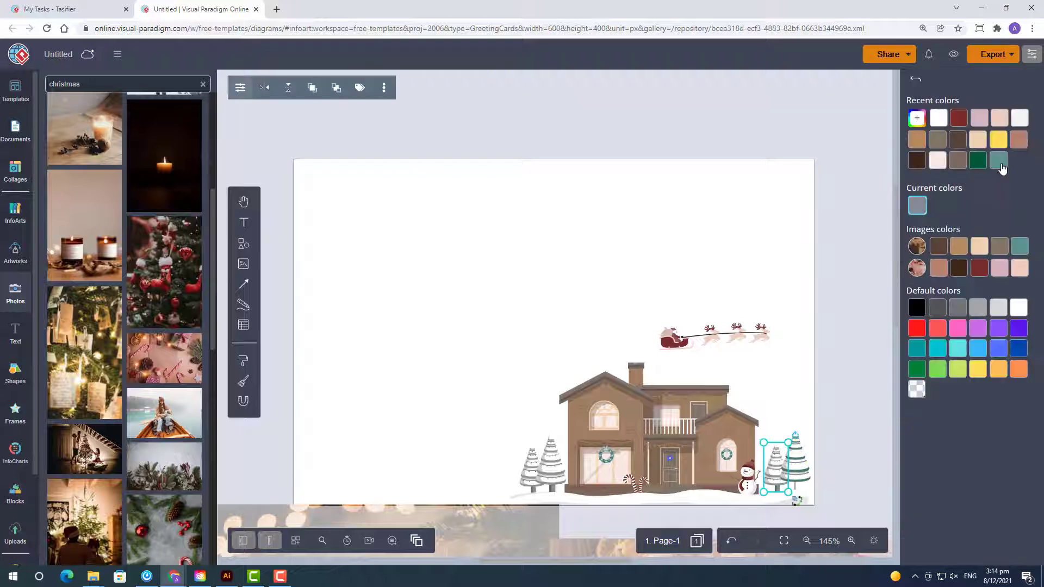
left_click(999, 160)
left_click(982, 127)
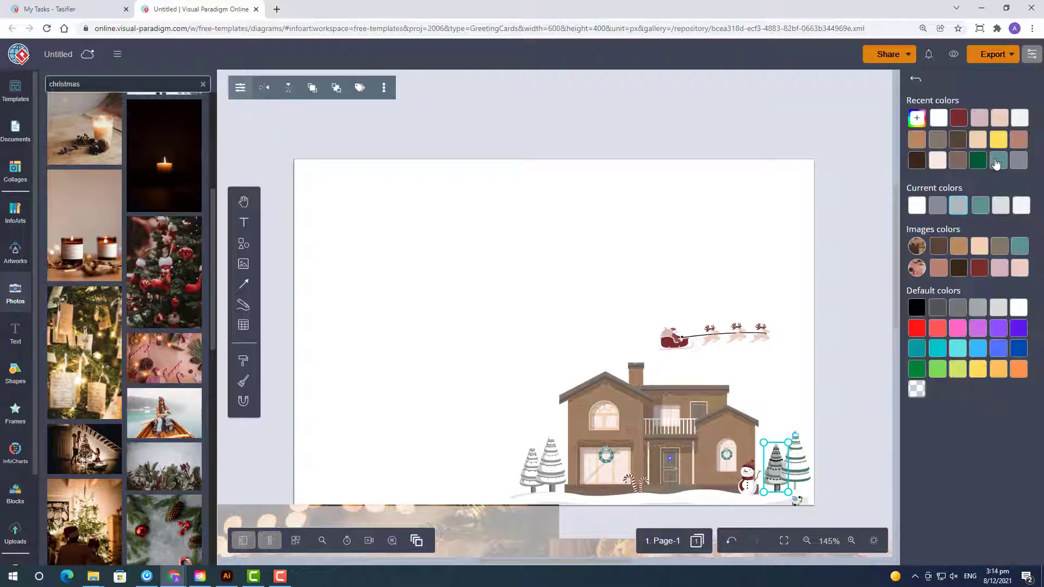
Step: Recolour both trees to the left of the house with teal green to match the trees on the right
left_click(652, 271)
left_click(553, 461)
left_click(982, 127)
left_click(531, 469)
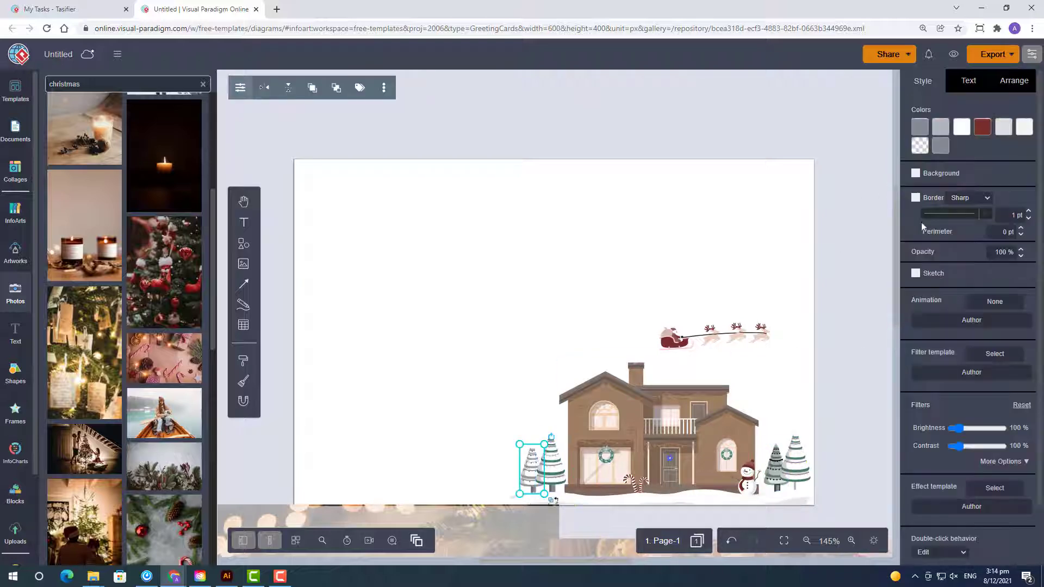
left_click(961, 126)
left_click(1000, 161)
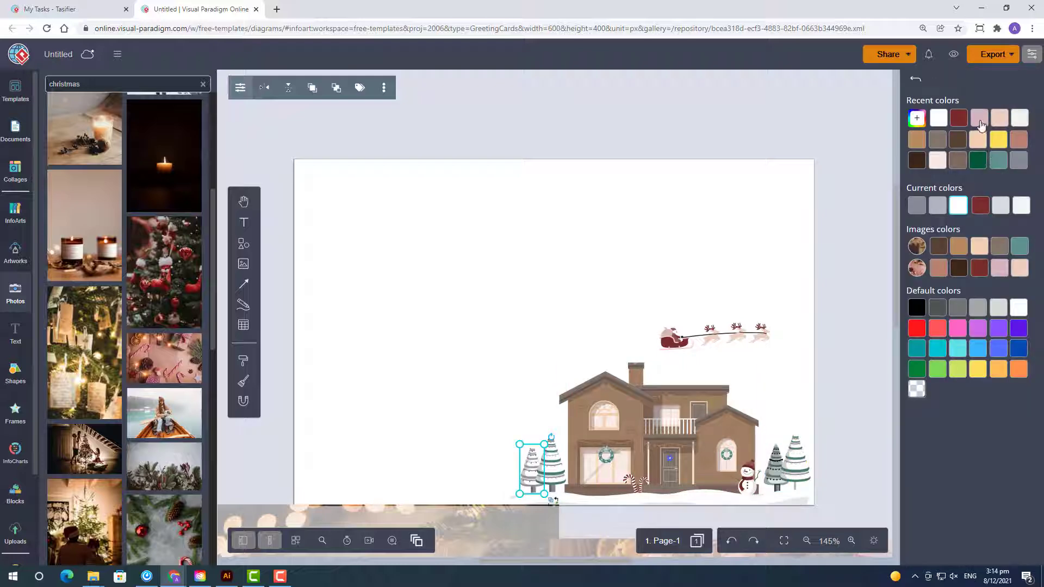
left_click(982, 125)
left_click(776, 467)
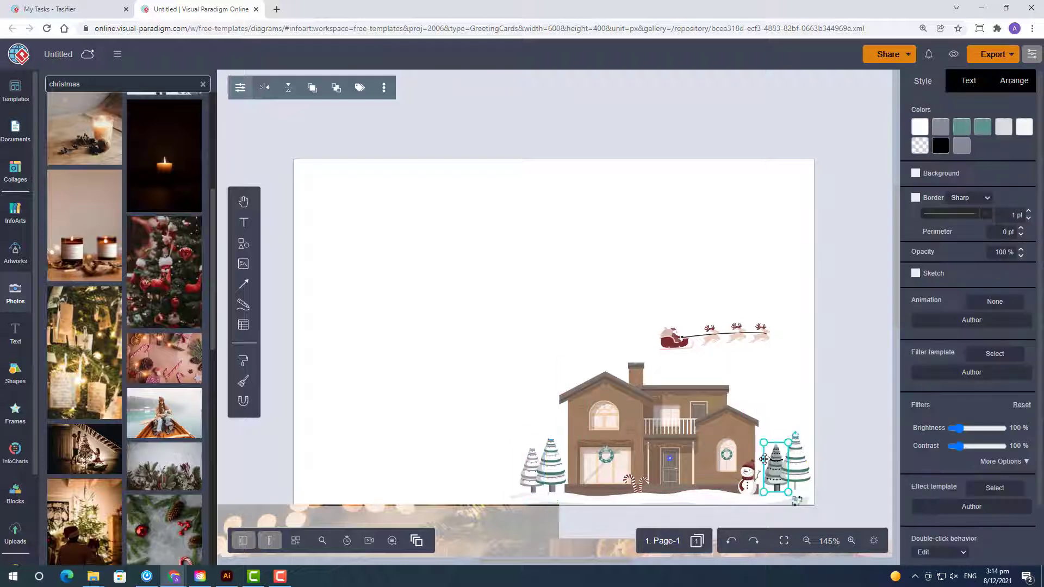
left_click(532, 469)
scroll(771, 458, "down", 1)
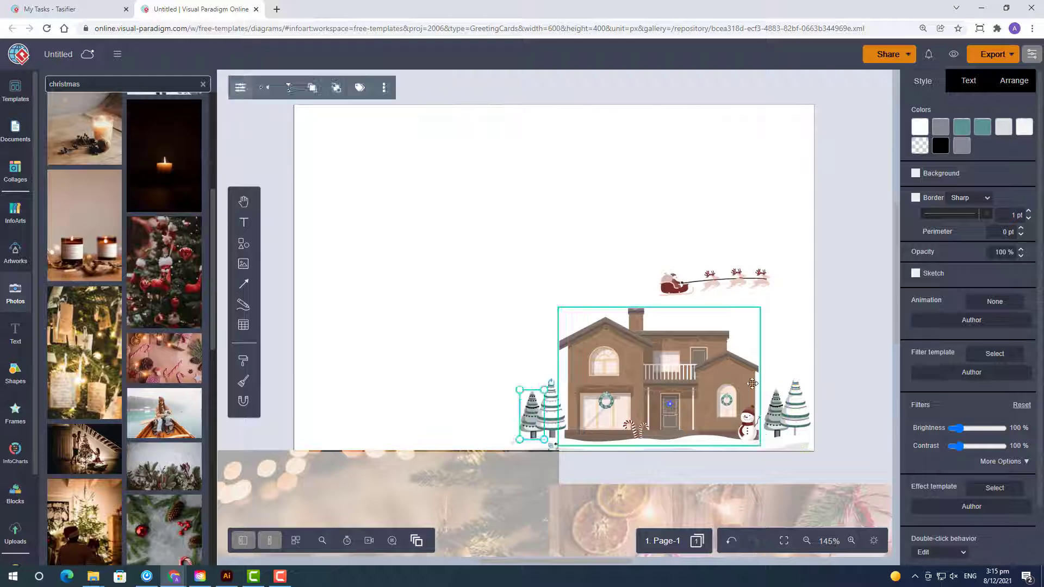
left_click(845, 298)
scroll(860, 361, "down", 2)
left_click(805, 422)
left_click(948, 128)
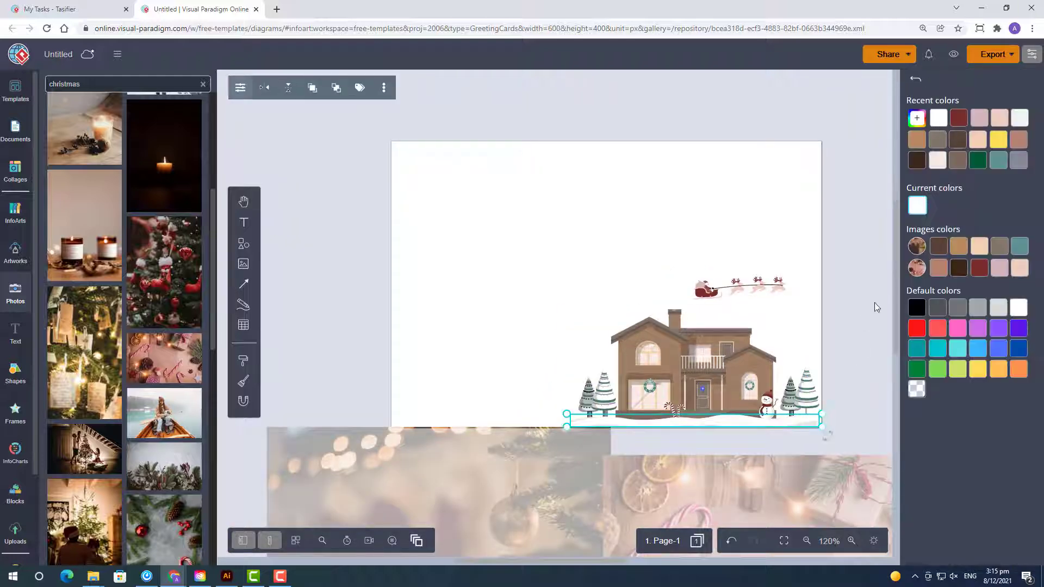
left_click(877, 307)
scroll(856, 230, "up", 1)
left_click(739, 342)
left_click(923, 124)
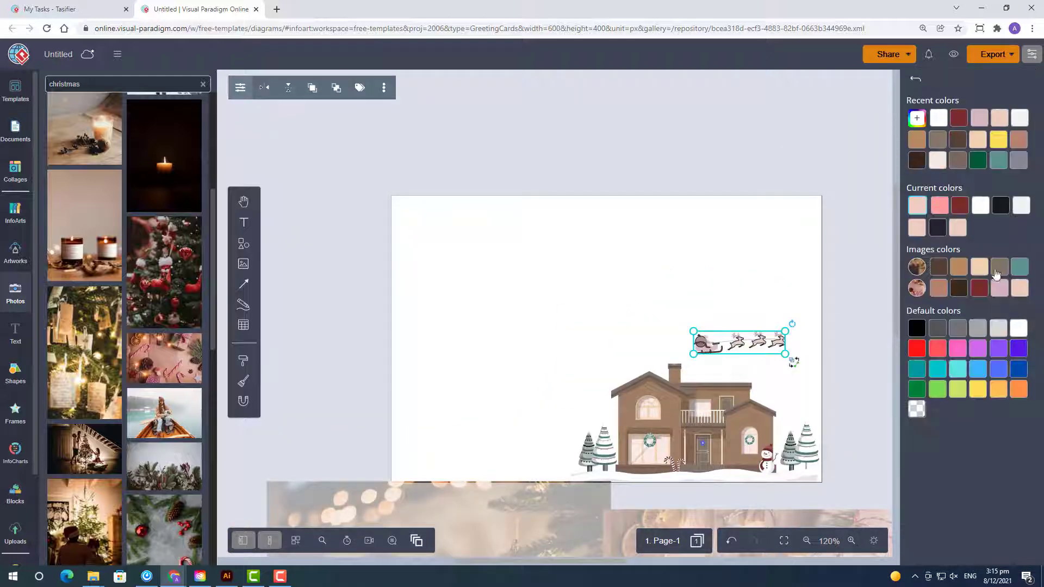
Step: Delete the reference photos lying below the page and browse the Christmas artworks
scroll(827, 381, "down", 1)
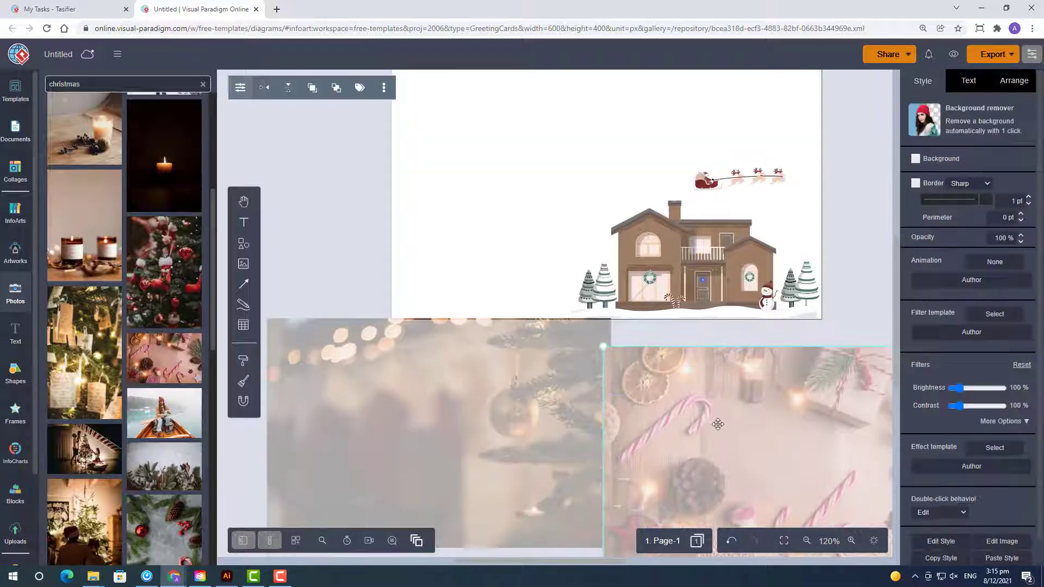
left_click(800, 495)
left_click(4, 252)
left_click_drag(175, 278, 574, 281)
key("Delete")
scroll(132, 272, "down", 7)
mouse_move(132, 232)
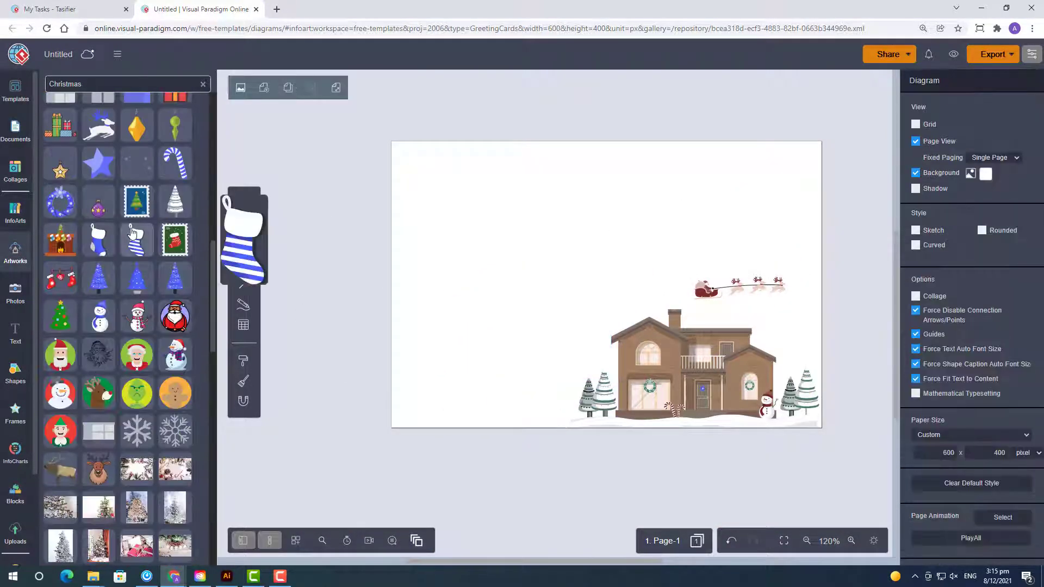
Step: Set the page background to a custom muted greyish blue
left_click(985, 174)
left_click(1001, 161)
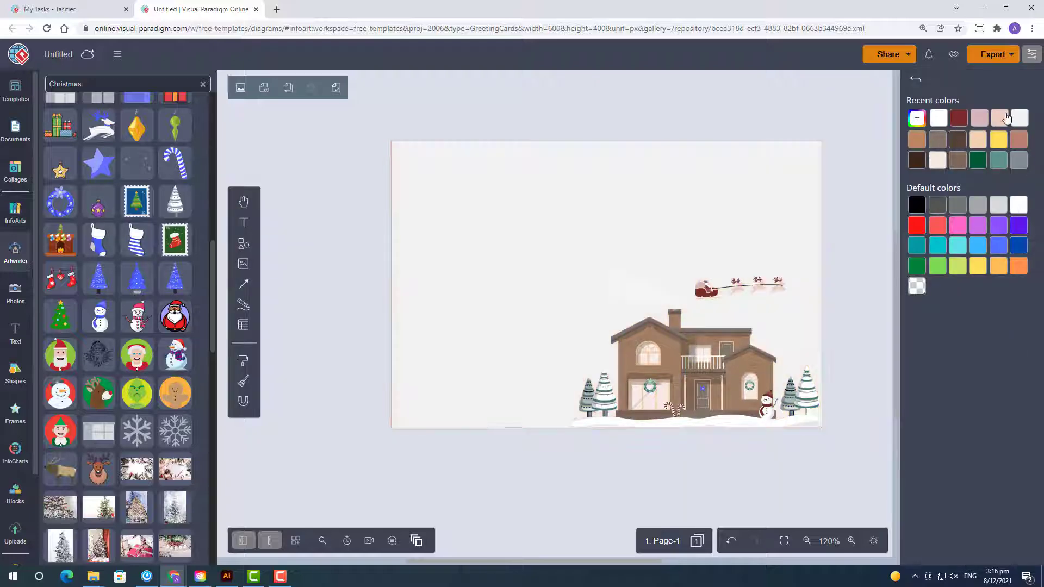
left_click(917, 118)
mouse_move(964, 214)
left_mouse_down()
mouse_move(995, 214)
mouse_move(970, 214)
left_mouse_up()
left_click(928, 154)
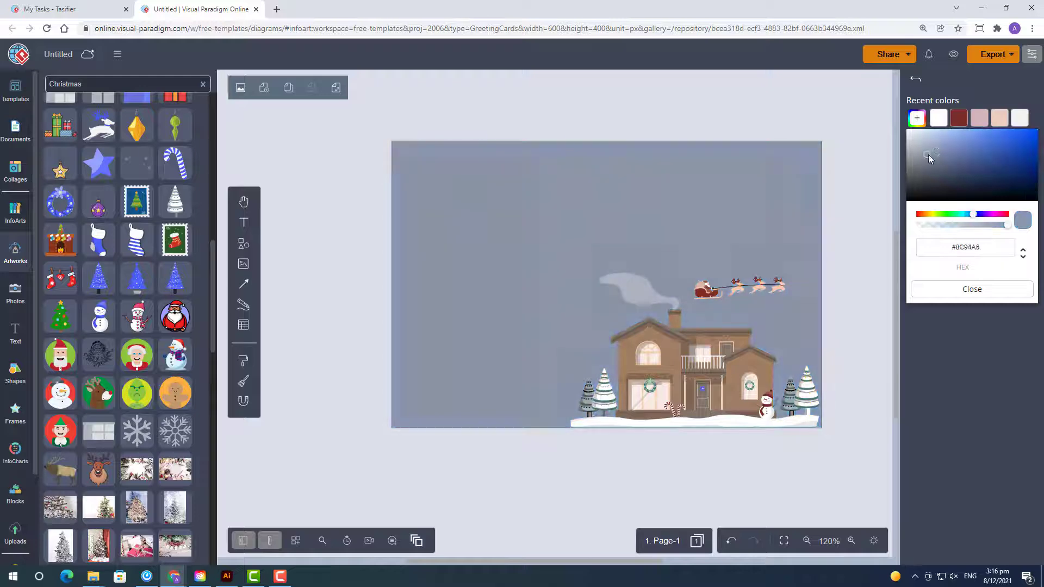
left_click_drag(928, 154, 940, 148)
left_click(946, 293)
Step: Add a large circle from the diagram shapes over the house scene
scroll(19, 552, "down", 3)
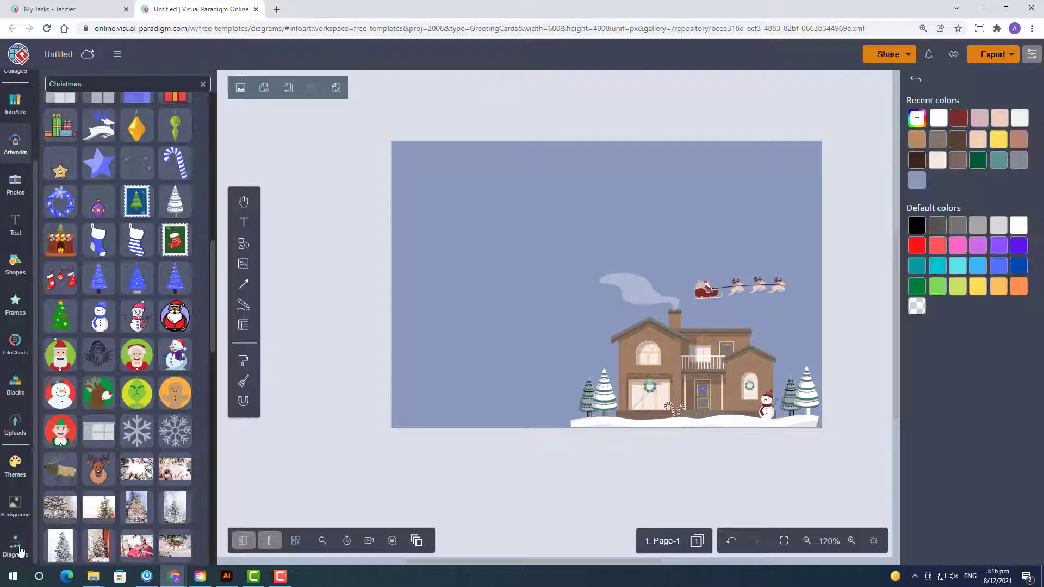
left_click(15, 547)
scroll(125, 327, "down", 5)
left_click_drag(158, 171, 649, 379)
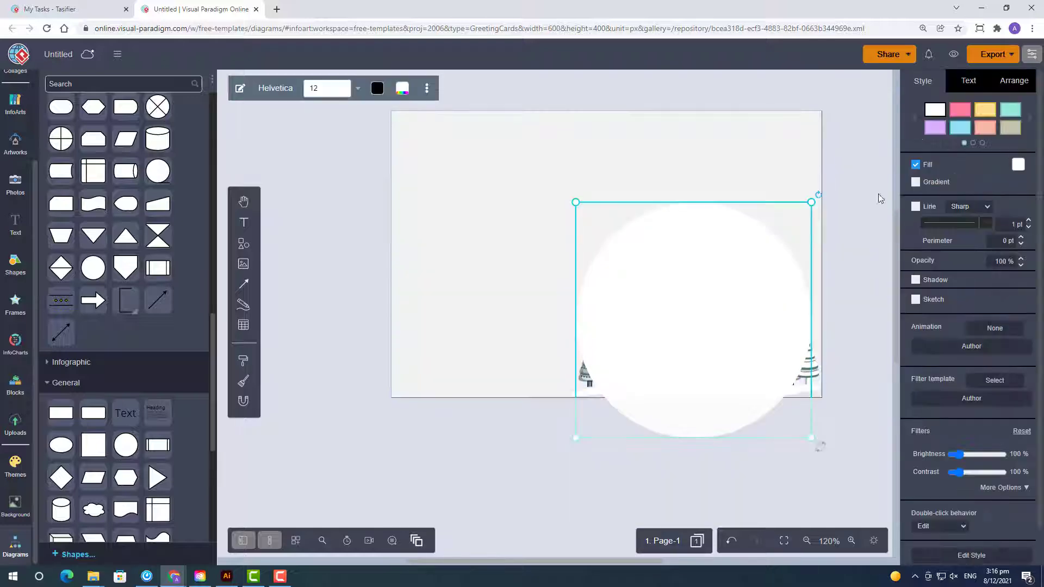
Step: Fill the circle with the recently used muted greyish blue
left_click(881, 198)
left_click(1019, 225)
left_click(696, 413)
left_click(957, 205)
left_click(917, 181)
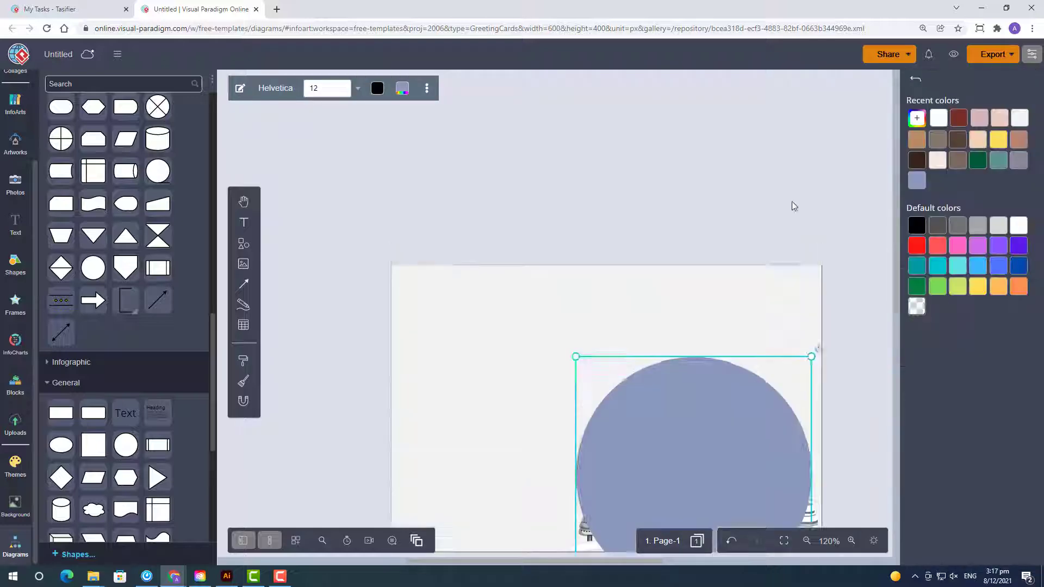
Step: Send the blue circle to the back and fit it behind the whole house scene
left_click(1021, 81)
left_click(1002, 109)
left_click_drag(648, 418, 664, 435)
Step: Resize the snow strip below the house to about 344 pt wide and shift it to fit within the circle
left_click(573, 389)
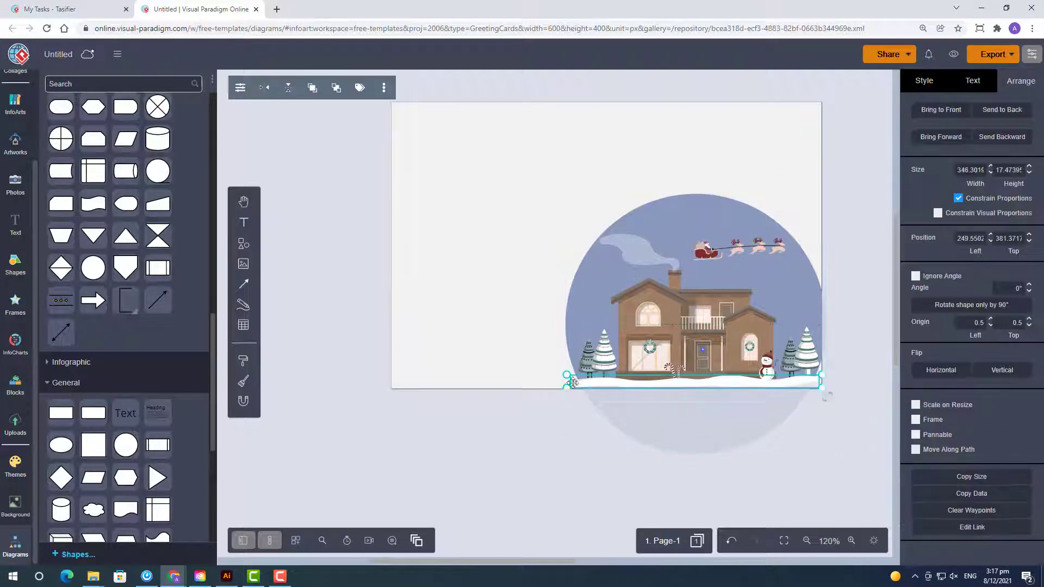
left_click(563, 443)
scroll(563, 443, "up", 2)
left_click(615, 407)
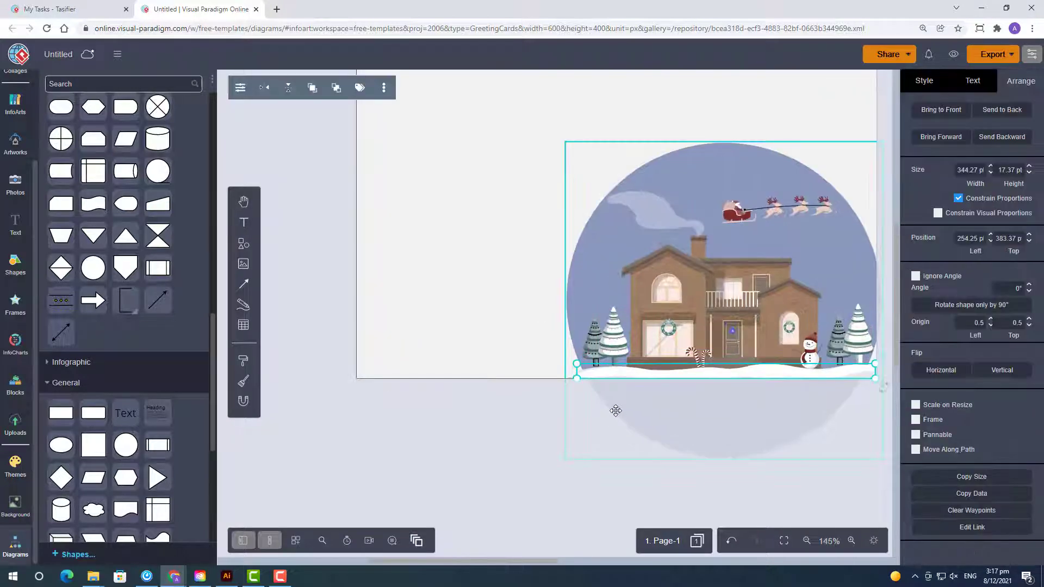
left_click(641, 426)
left_click(594, 341)
left_click(939, 82)
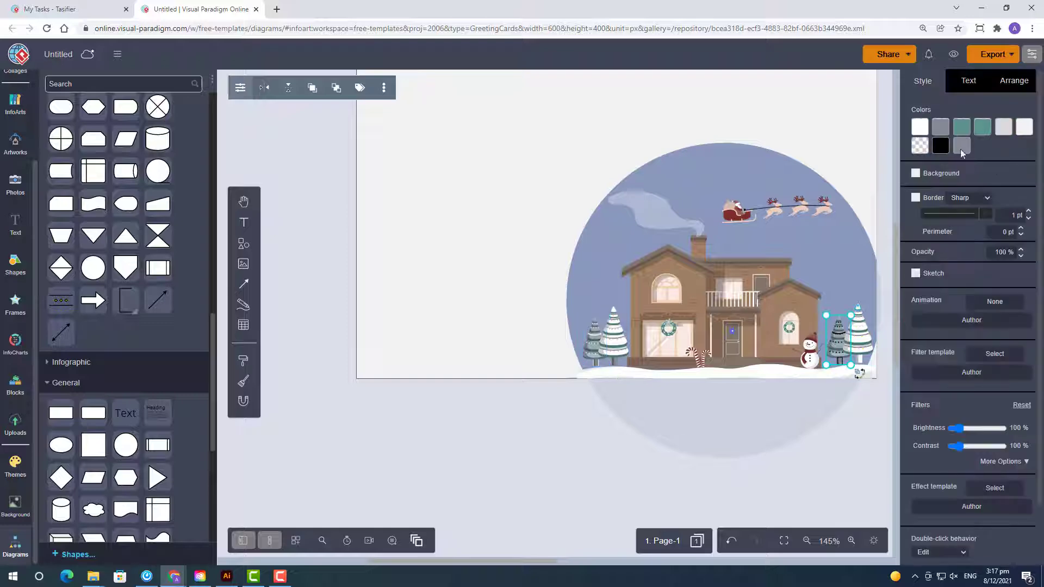
left_click(841, 348)
left_click(707, 125)
left_click(752, 154)
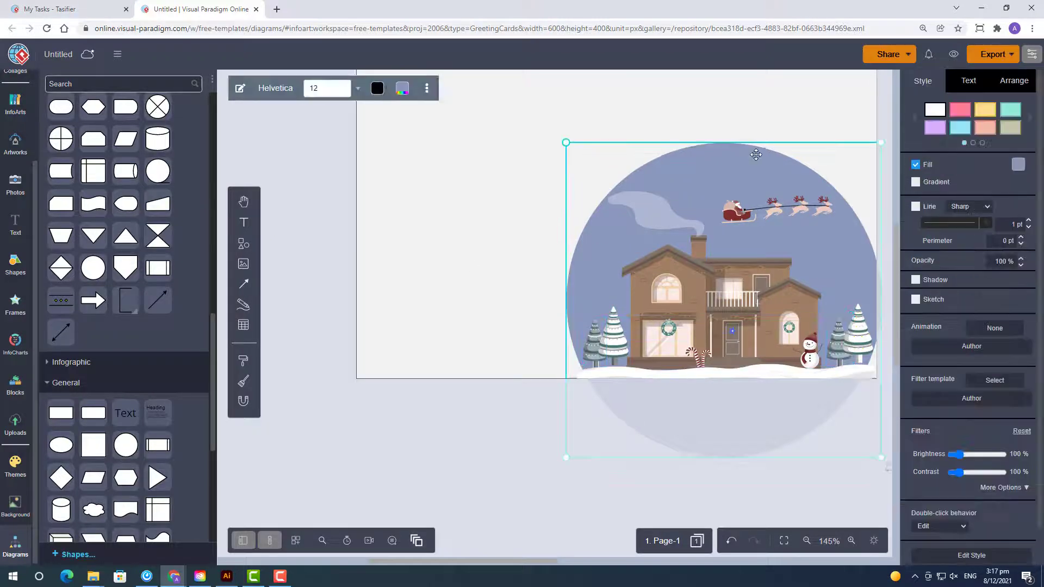
Step: Recolour the house's brown walls dark red using the recent colours
left_click(734, 250)
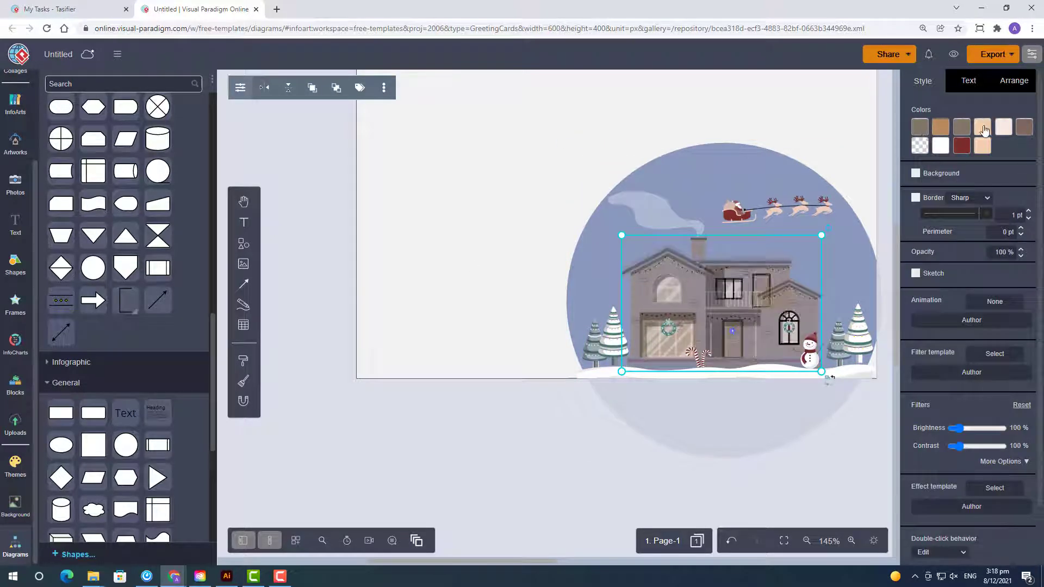
left_click(919, 127)
left_click(589, 383)
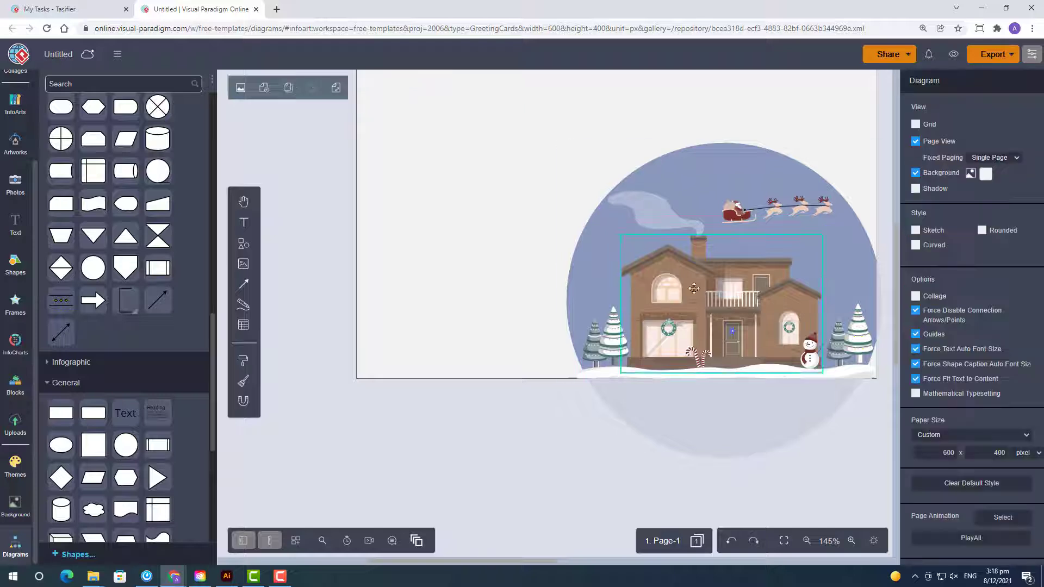
left_click(706, 304)
left_click(937, 127)
left_click(959, 124)
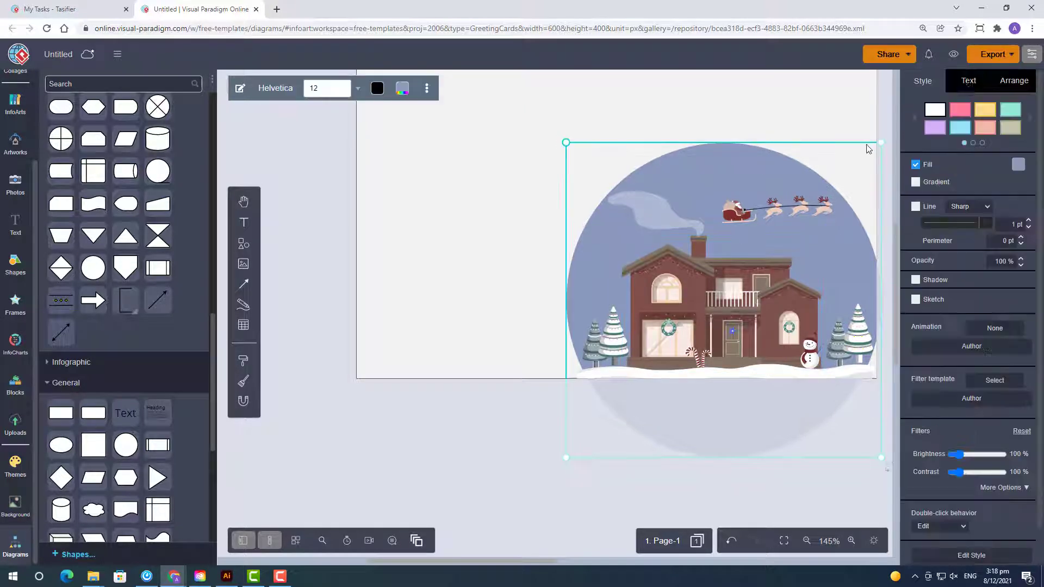
Step: Fill the large circle behind the house with a custom muted teal
left_click(1022, 170)
left_click(1019, 118)
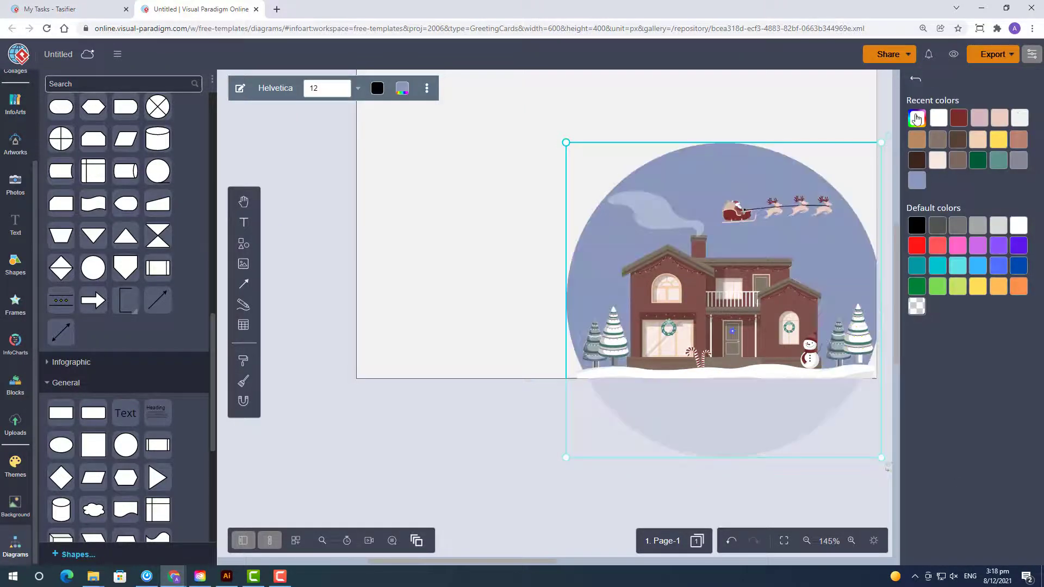
left_click(917, 118)
left_click(963, 213)
left_click(403, 342)
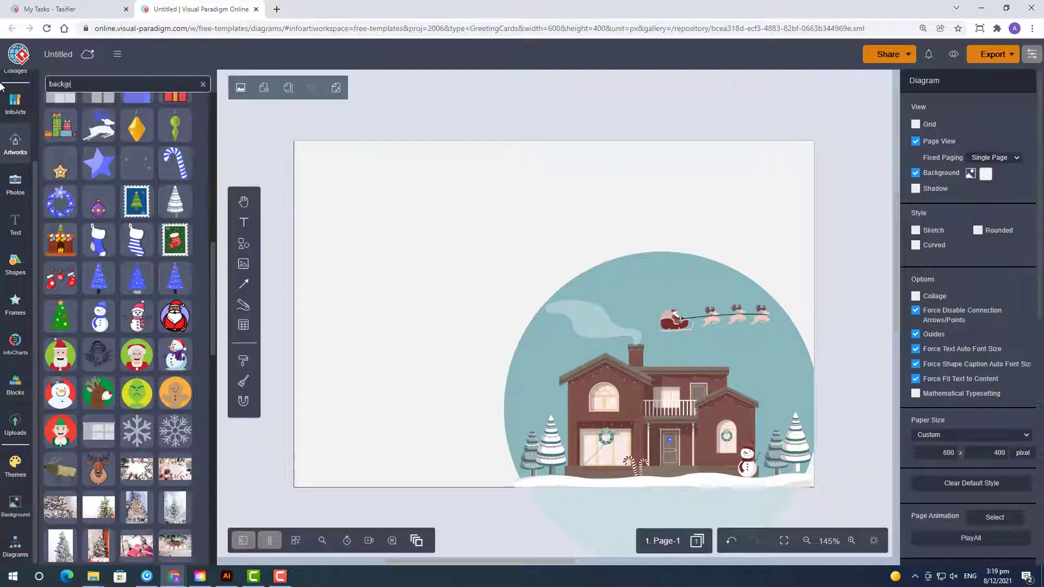
Step: Search the artworks for "background", add the scattered snow dots artwork and place it enlarged over the house scene
type("ound")
left_click(99, 114)
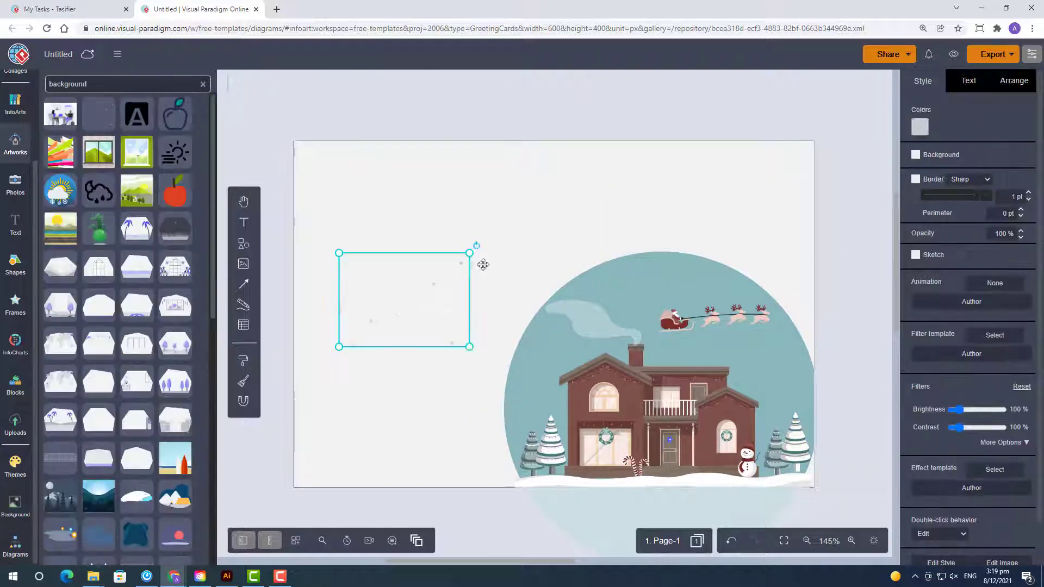
left_click_drag(480, 263, 687, 304)
left_click_drag(795, 291, 718, 346)
Step: Recolour the snow dots artwork to off-white so it shows against the teal circle
left_click(920, 126)
left_click(998, 121)
scroll(654, 281, "down", 2)
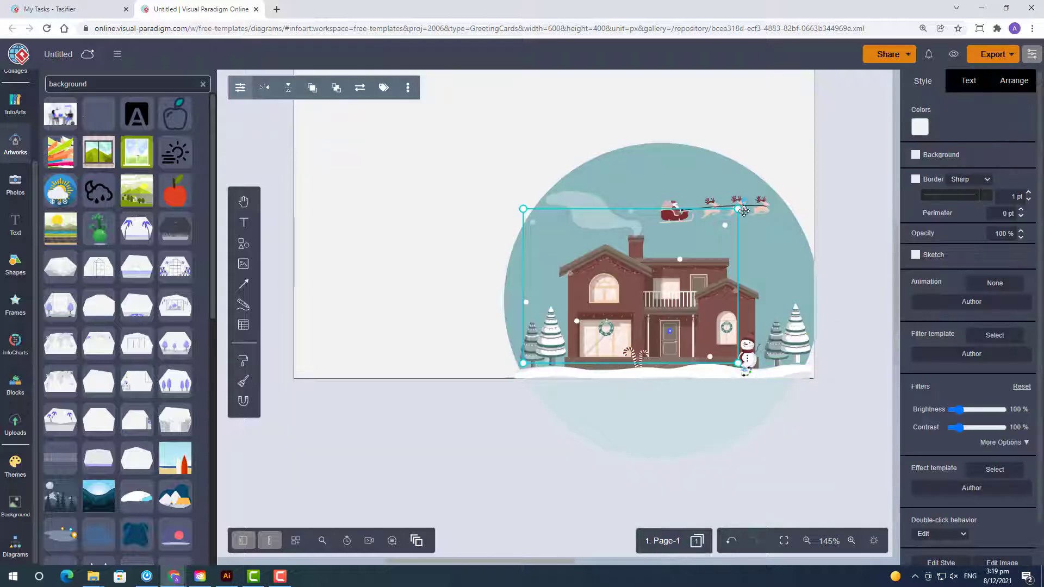
Step: Spread copies of the snow dots artwork across the house and sky inside the teal circle
left_click(654, 281)
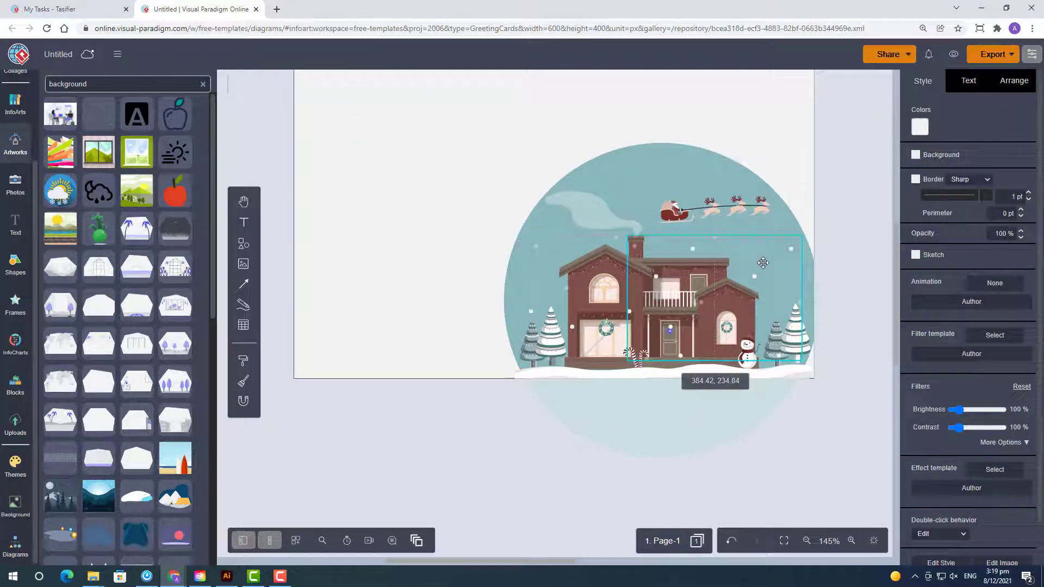
left_click(1014, 81)
left_click_drag(605, 319, 649, 241)
left_click(801, 420)
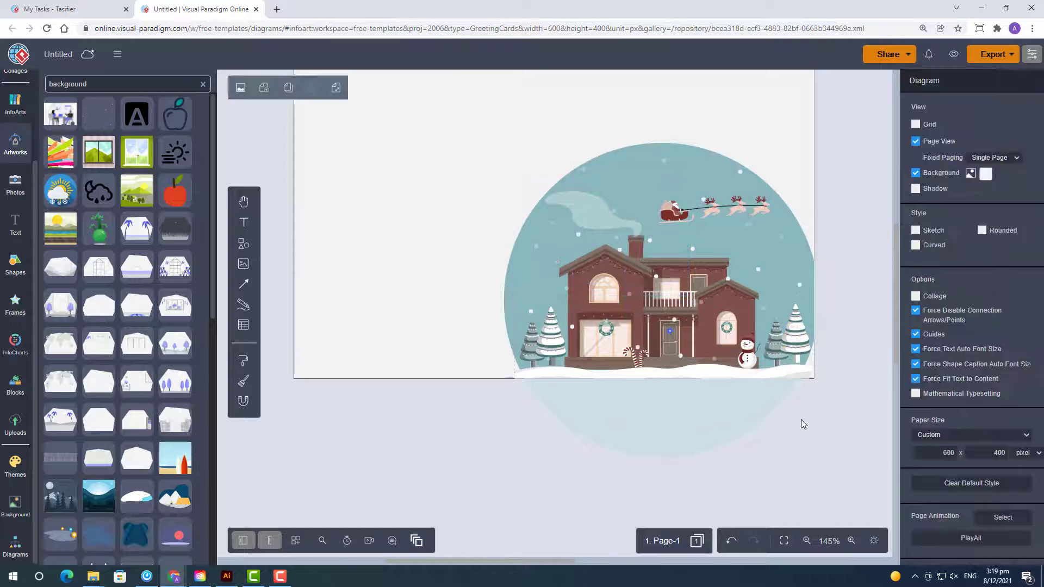
Step: Try gradient, Resonance and Techno textures as the page background
scroll(801, 420, "down", 1)
left_click(15, 503)
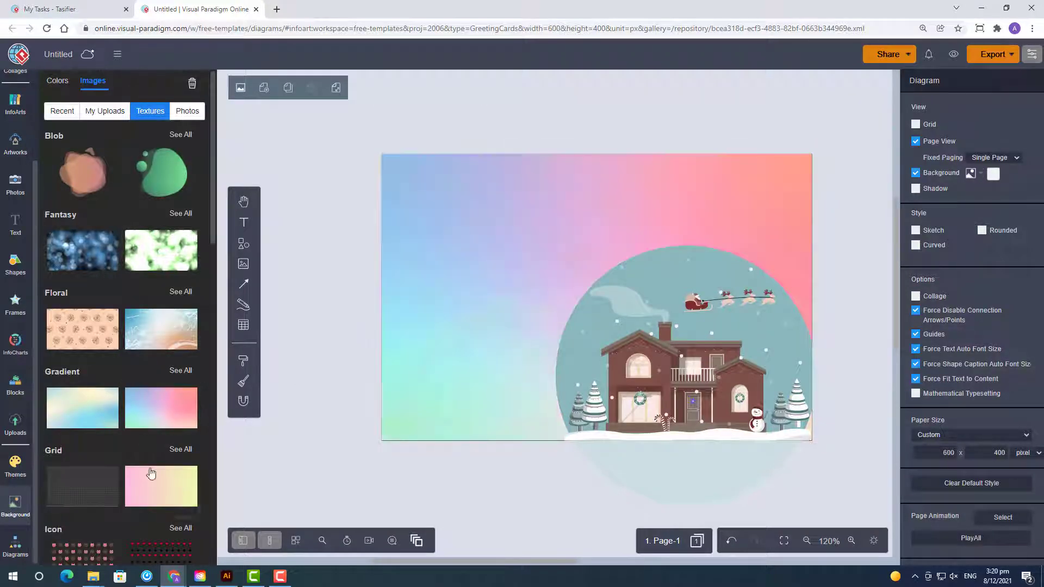
scroll(158, 462, "down", 8)
scroll(173, 452, "down", 2)
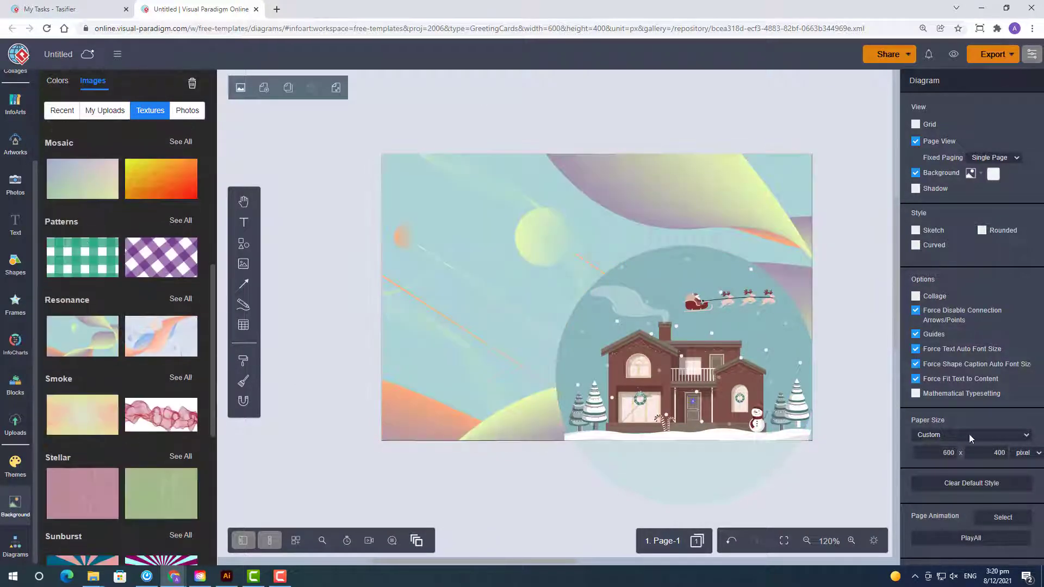
scroll(136, 408, "down", 3)
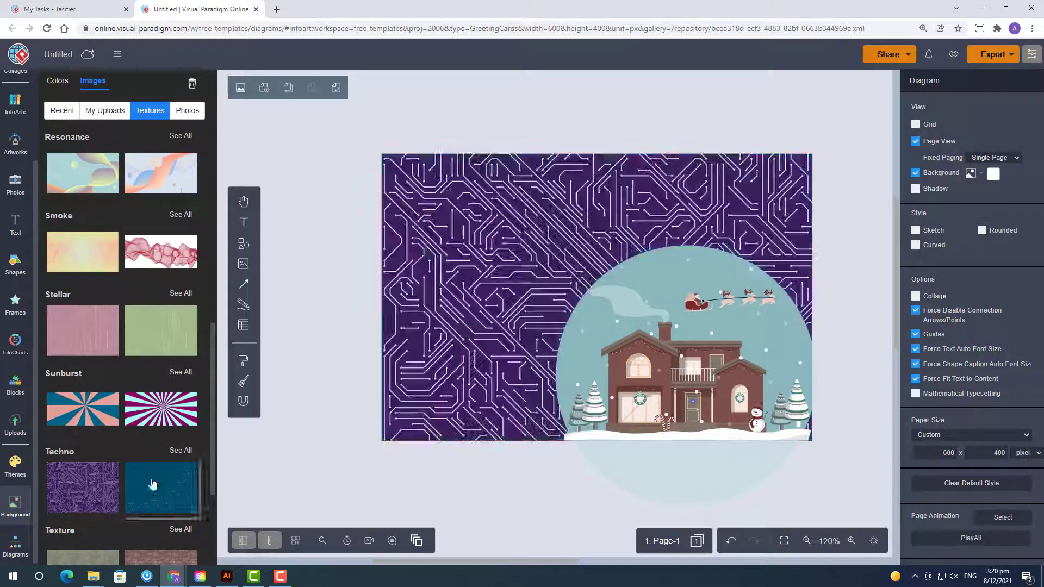
scroll(177, 470, "down", 3)
Step: Browse the full set of winter textures and apply the salmon-pink one with white snowflakes as the page background
left_click(179, 523)
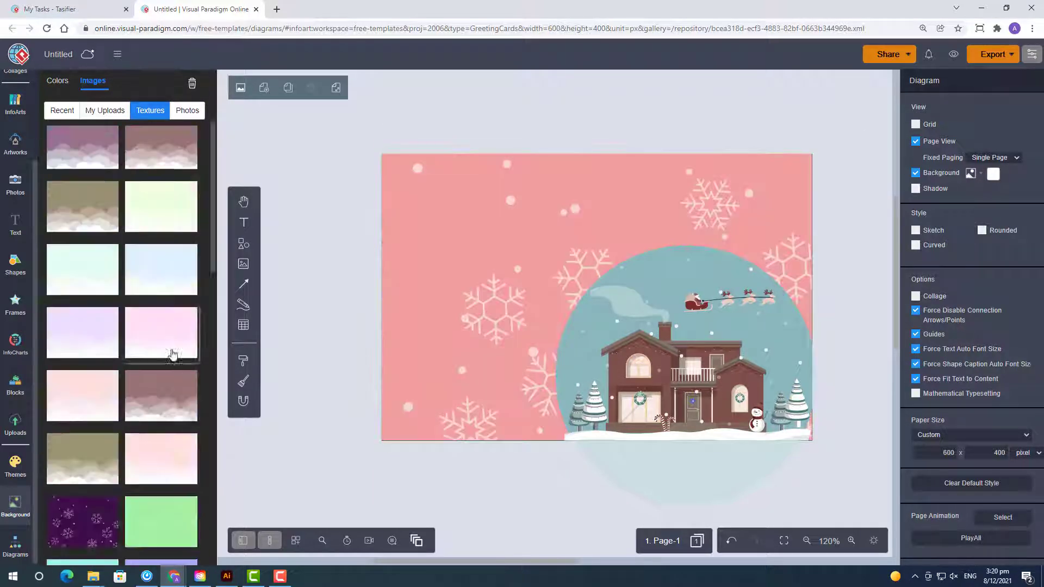
scroll(117, 435, "down", 4)
scroll(117, 481, "down", 5)
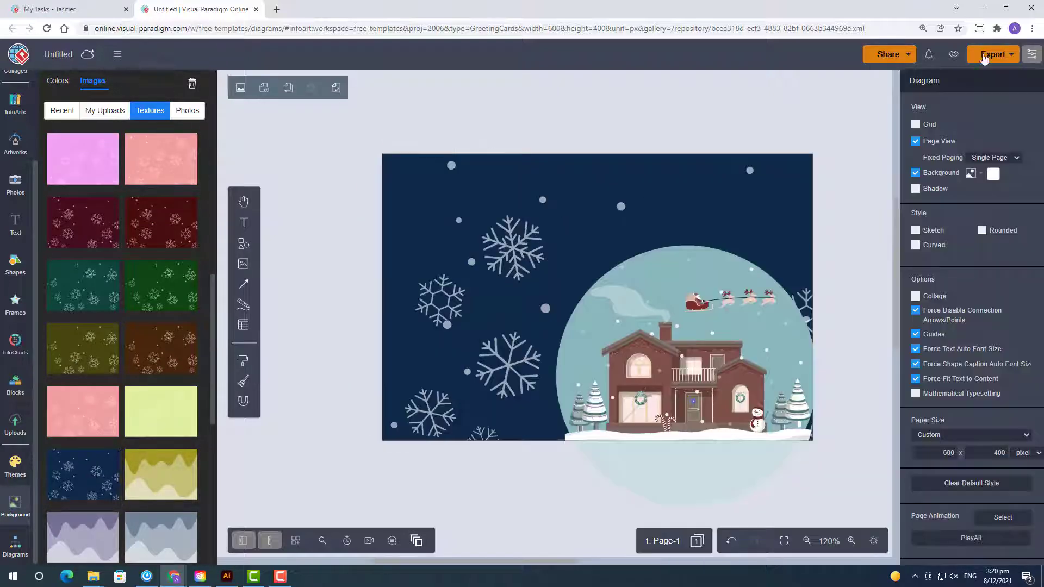
left_click(1031, 54)
left_click(87, 418)
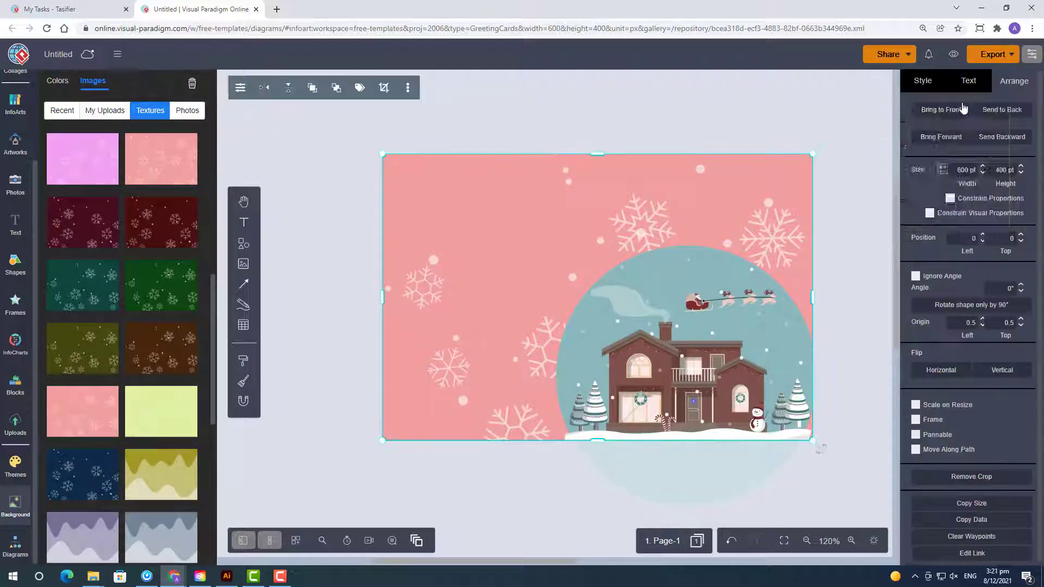
Step: Filter the snowflake background with 64% grayscale, a 190° hue rotation and a 60% overlay
left_click_drag(954, 435, 981, 417)
left_click_drag(972, 506, 988, 501)
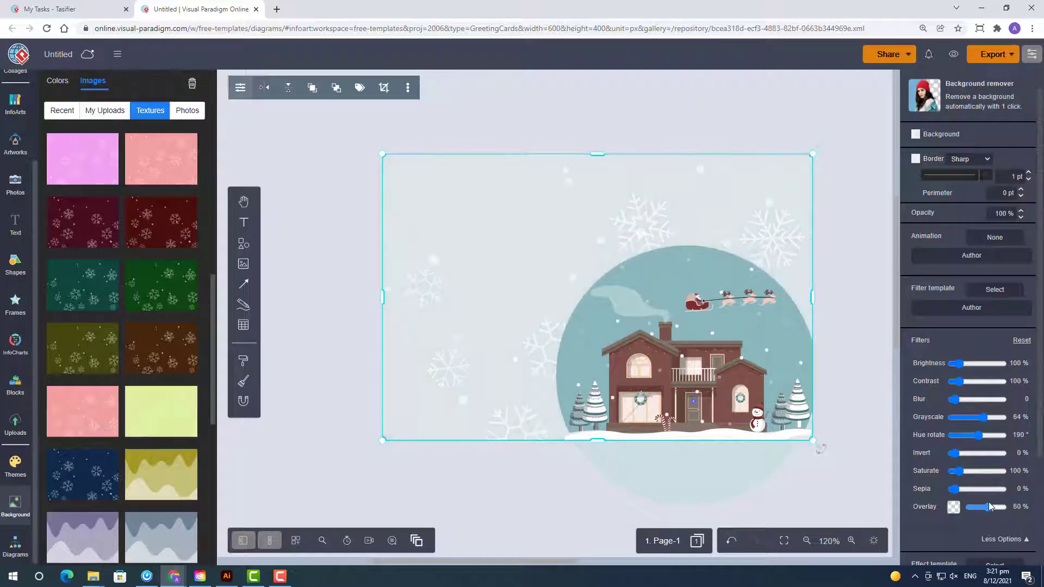
key("Escape")
Step: Add the text "Merry Christmas" to the card at 48.4 pt in the Alex Brush font
left_click(633, 506)
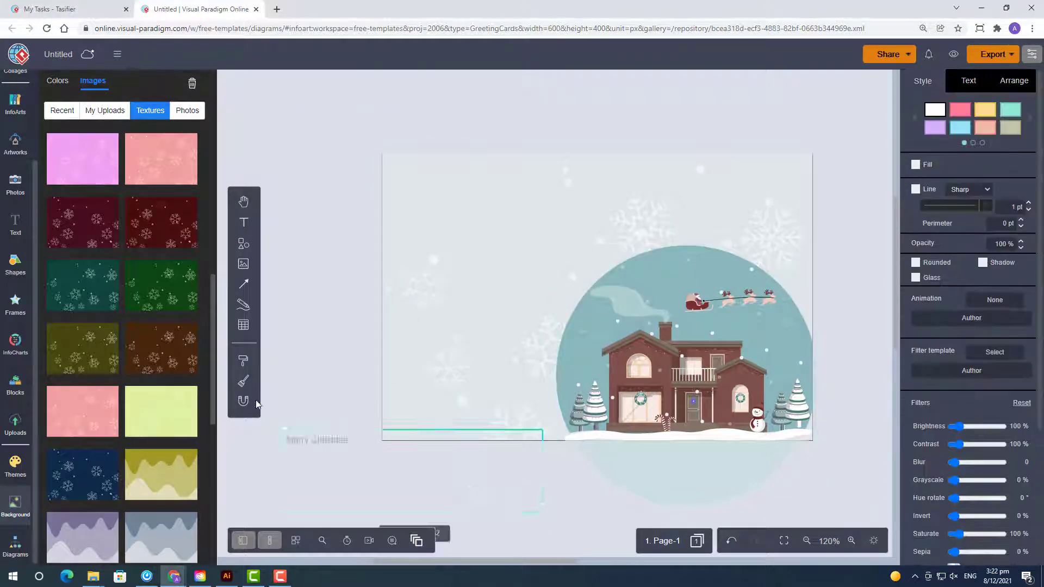
type("Merry Christmas")
left_click(970, 121)
key("Escape")
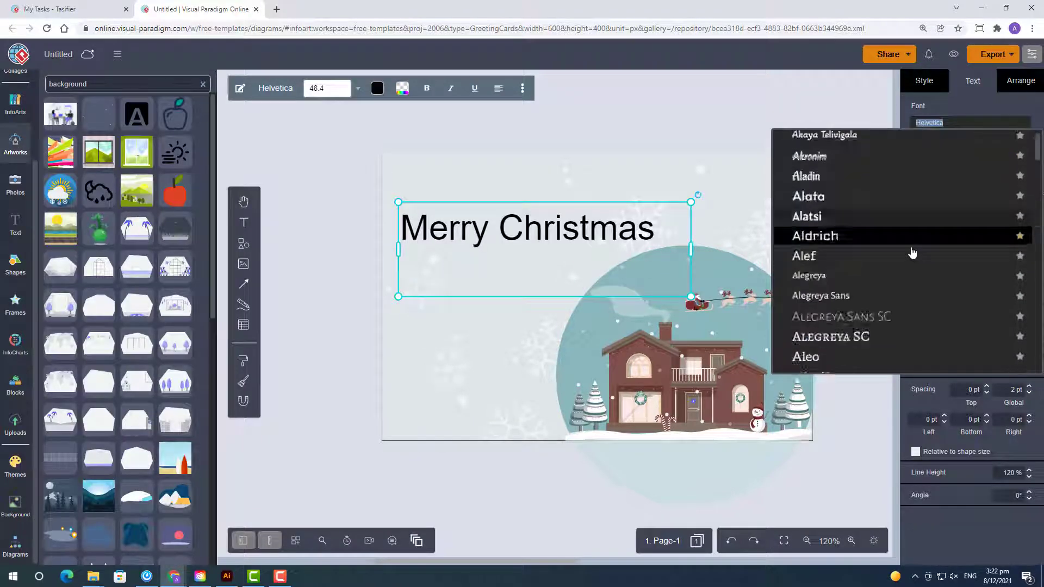
left_click(848, 350)
Step: Change the greeting's font to Arizonia, try it in the card's upper-right corner and remove it from there
left_click(971, 122)
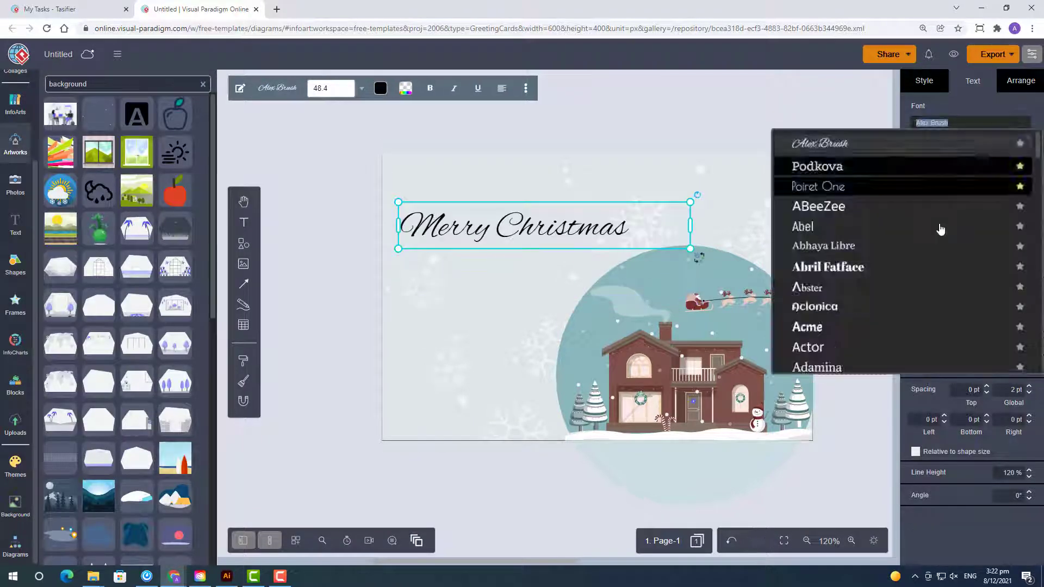
scroll(933, 233, "down", 10)
left_click(932, 239)
left_click_drag(586, 246, 758, 199)
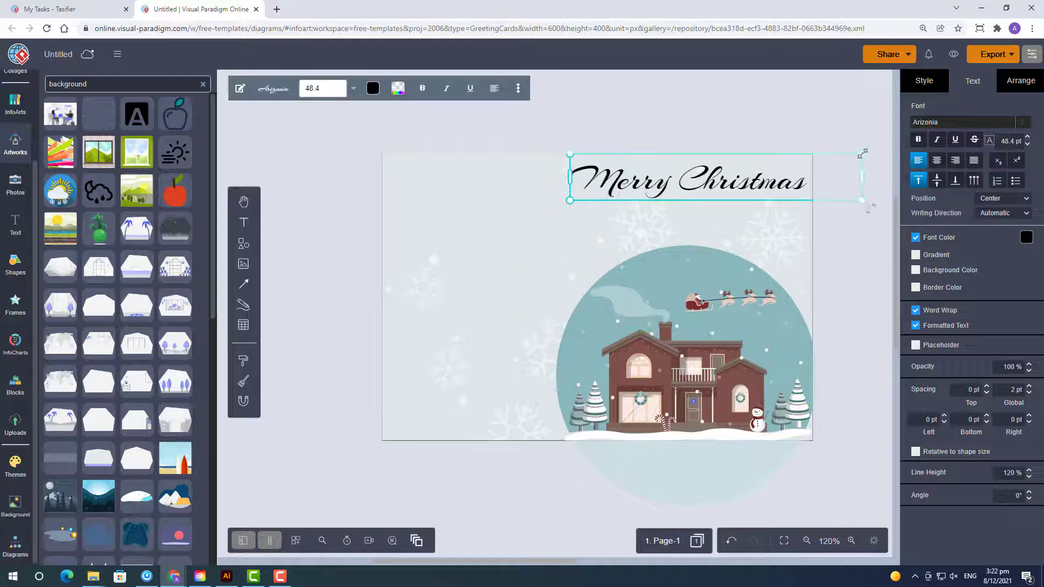
key("Delete")
Step: Adjust the snowflake background's filters to 72% grayscale, 194° hue rotation and 121% saturation, and raise its contrast slightly
left_click(752, 212)
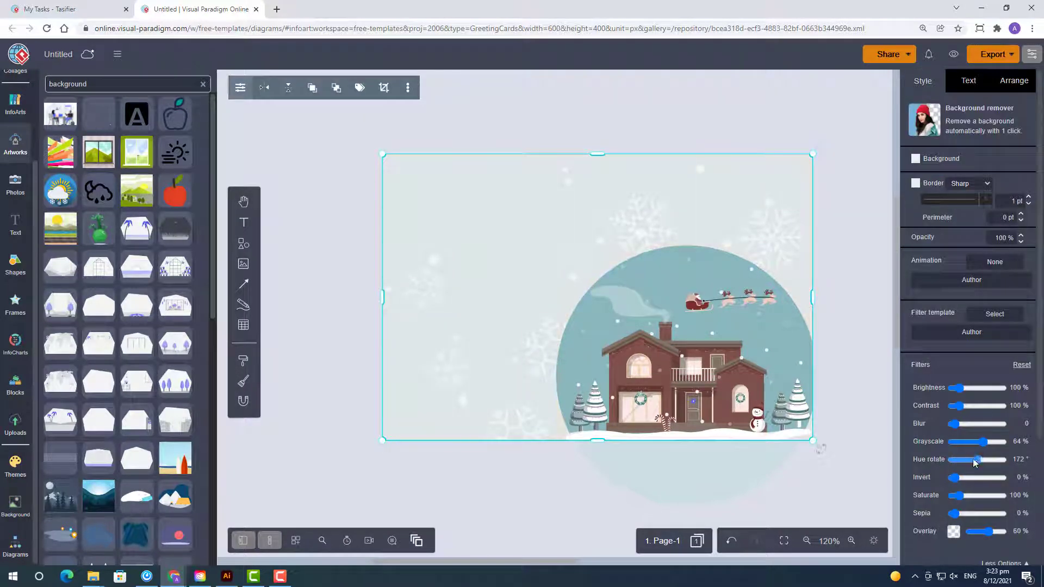
left_click_drag(986, 448, 988, 446)
left_click_drag(958, 496, 964, 498)
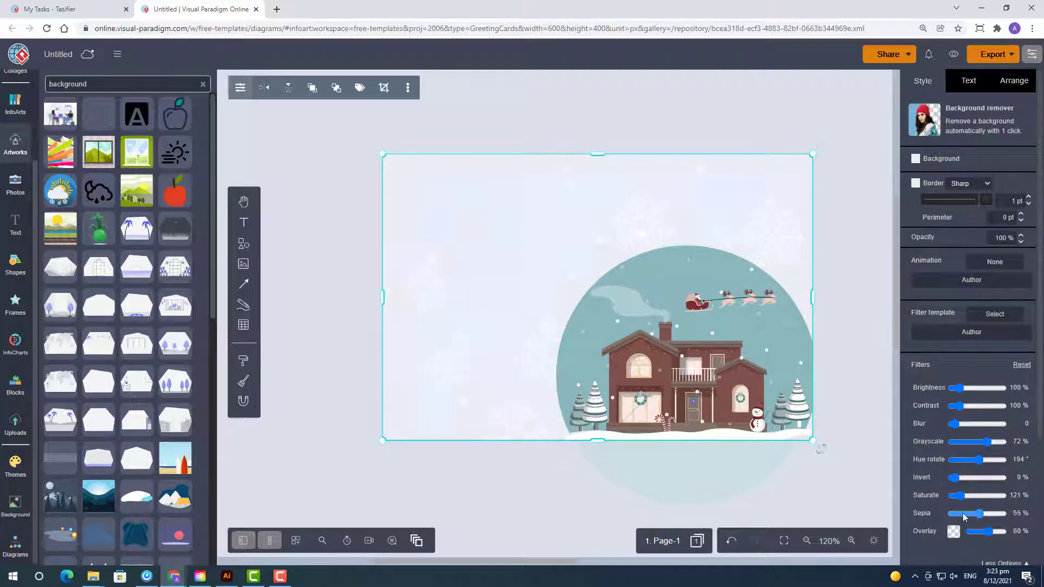
left_click_drag(959, 407, 962, 409)
left_click(862, 508)
Step: Select the whole circle scene and move it to the horizontal centre of the card
left_click(713, 473)
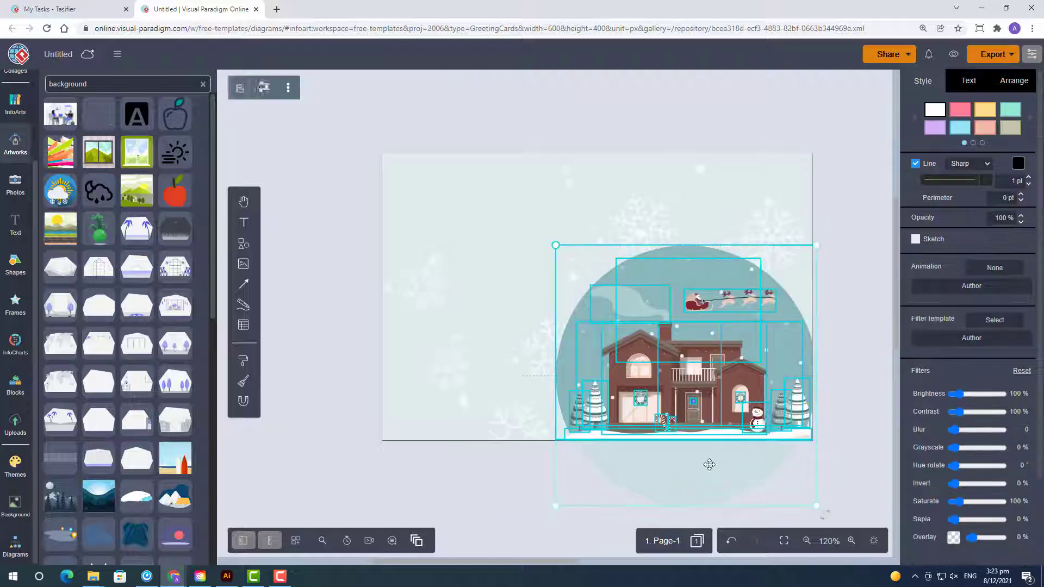
left_click_drag(709, 464, 606, 464)
left_click(726, 454)
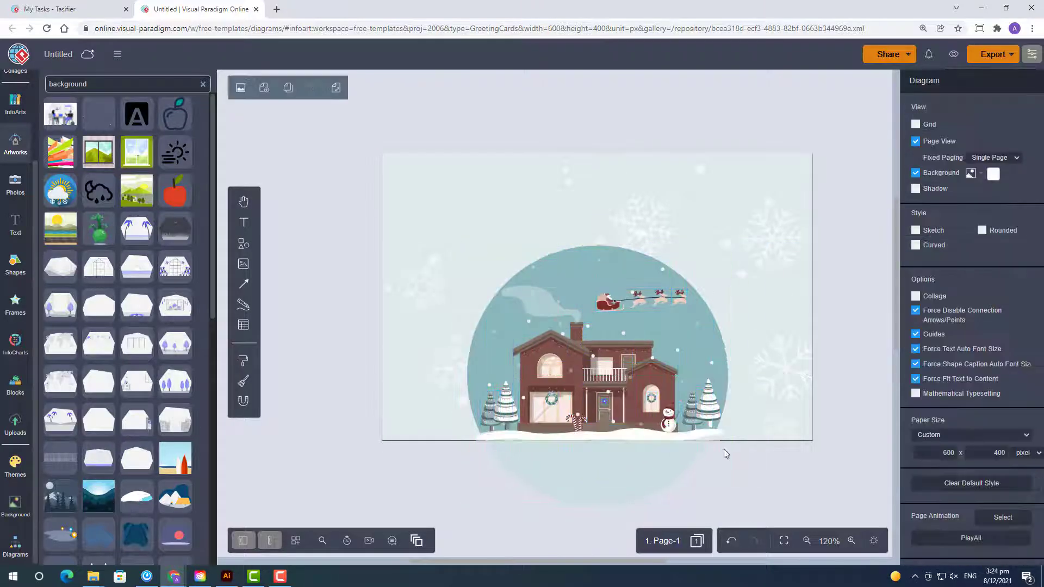
Step: Adjust the right end of the snow strip below the house to fit the circle's edge
left_click(725, 438)
mouse_move(723, 434)
left_mouse_down()
mouse_move(714, 436)
mouse_move(732, 434)
left_mouse_up()
scroll(714, 436, "up", 3)
left_click(801, 479)
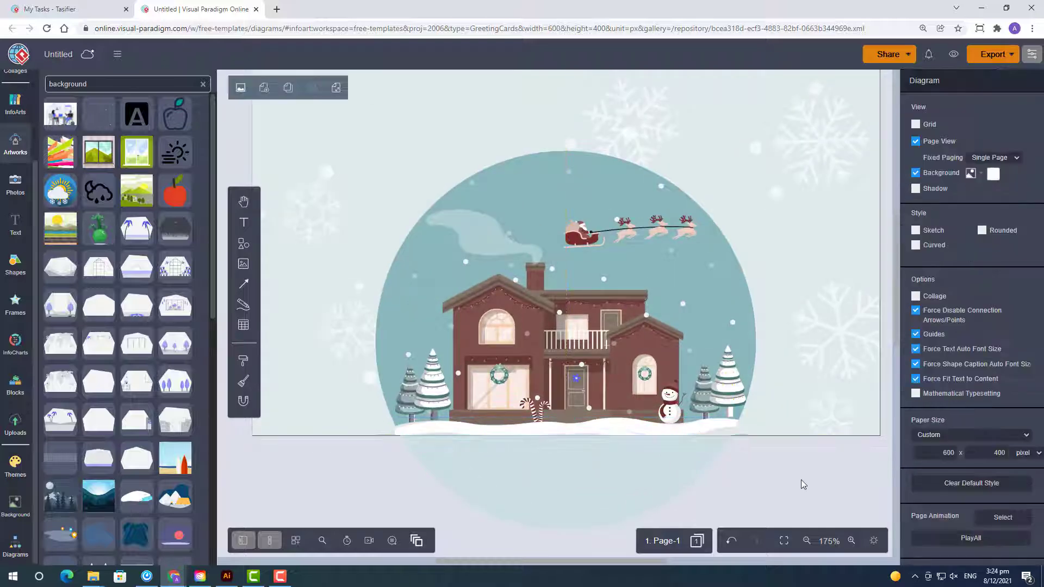
scroll(801, 478, "down", 3)
Step: Show the layers, bring the "Merry Christmas" text back and place it above the circle
left_click(955, 54)
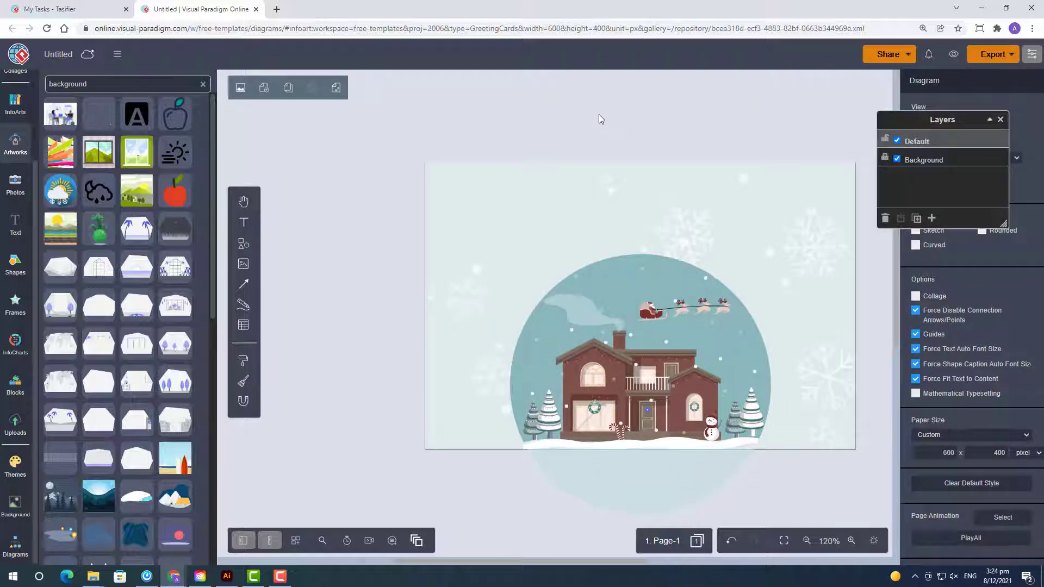
left_click(642, 259)
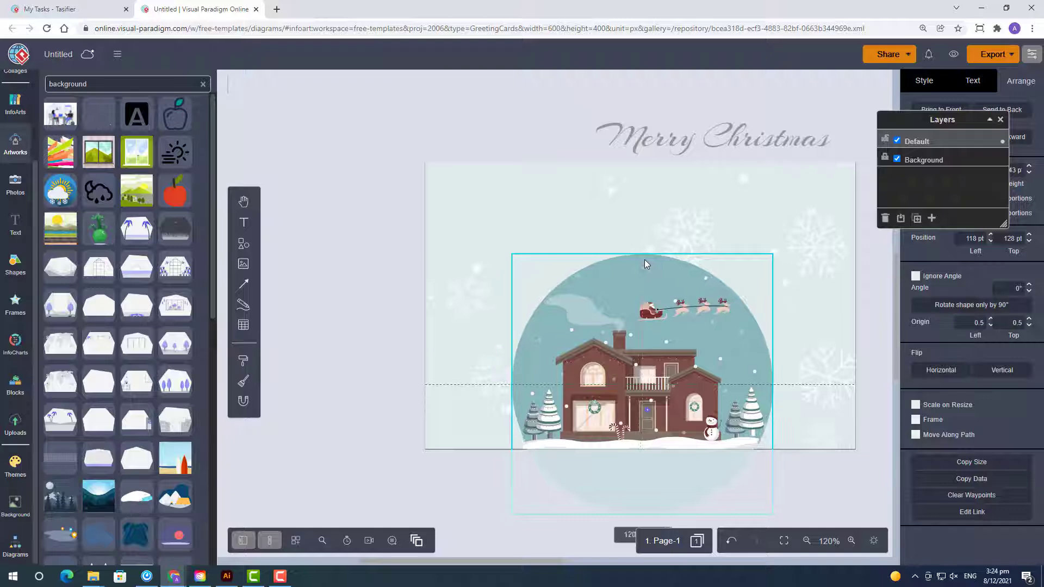
left_click(707, 220)
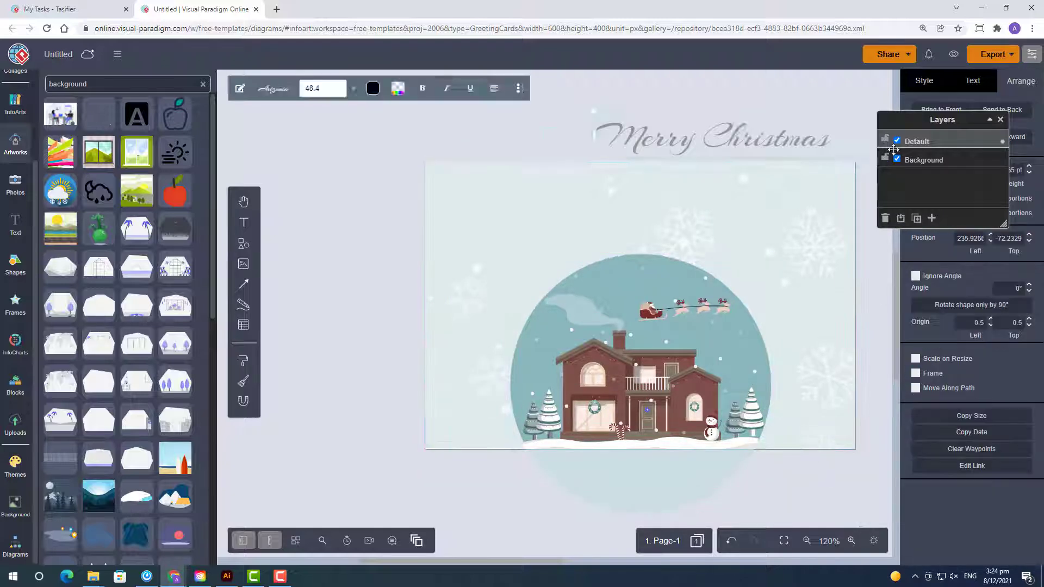
Step: Set the greeting's font colour to a custom muted teal matching the circle
left_click(973, 81)
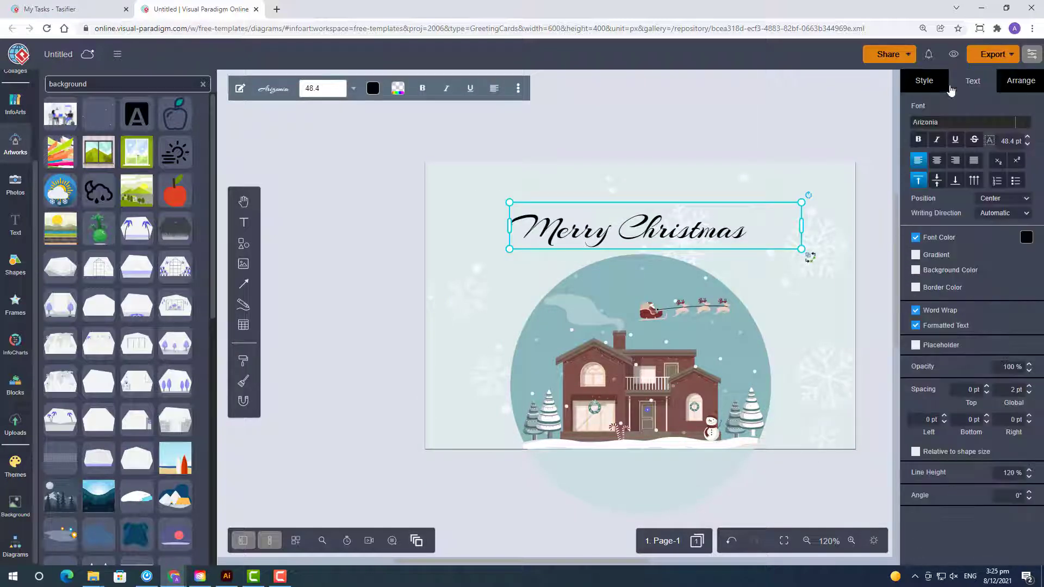
left_click(1026, 237)
left_click(917, 118)
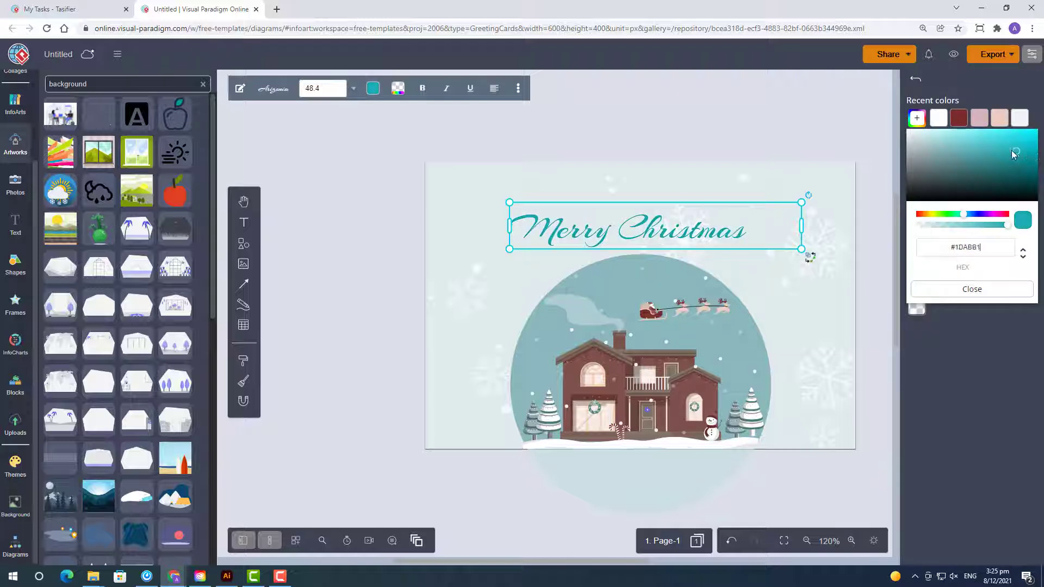
mouse_move(1011, 150)
left_mouse_down()
mouse_move(975, 154)
mouse_move(983, 159)
mouse_move(970, 150)
left_mouse_up()
left_click(672, 198)
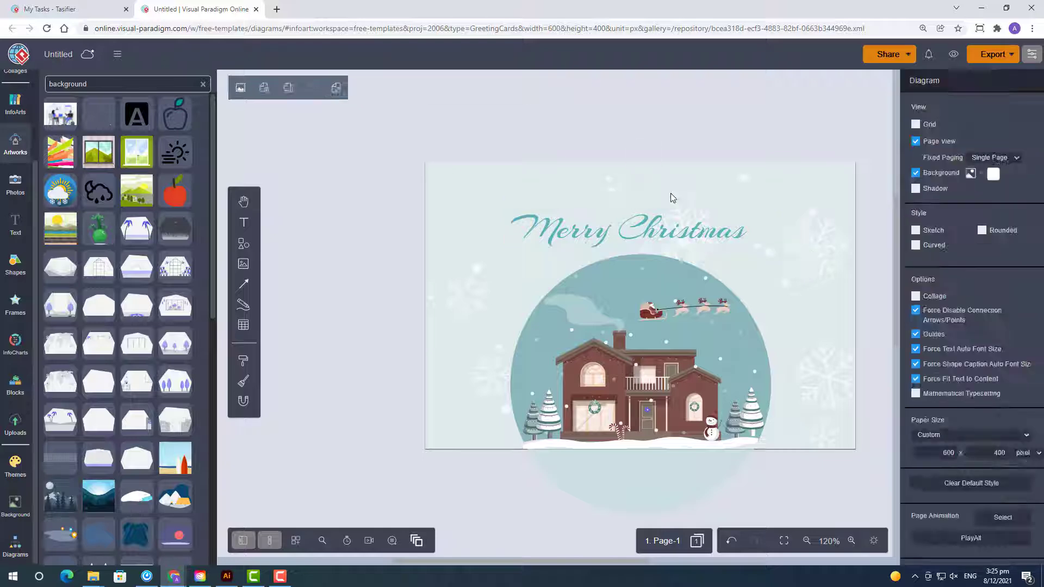
Step: Change the greeting to centre-aligned Abel and move it higher, centred above the circle
left_click(673, 218)
left_click(957, 122)
scroll(799, 185, "up", 3)
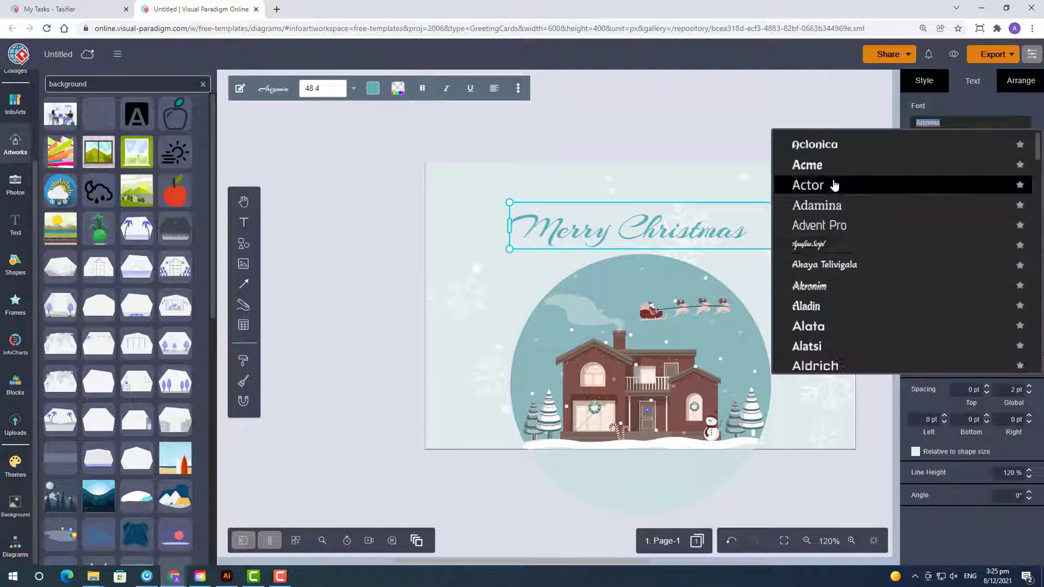
left_click(851, 173)
left_click_drag(699, 223, 683, 204)
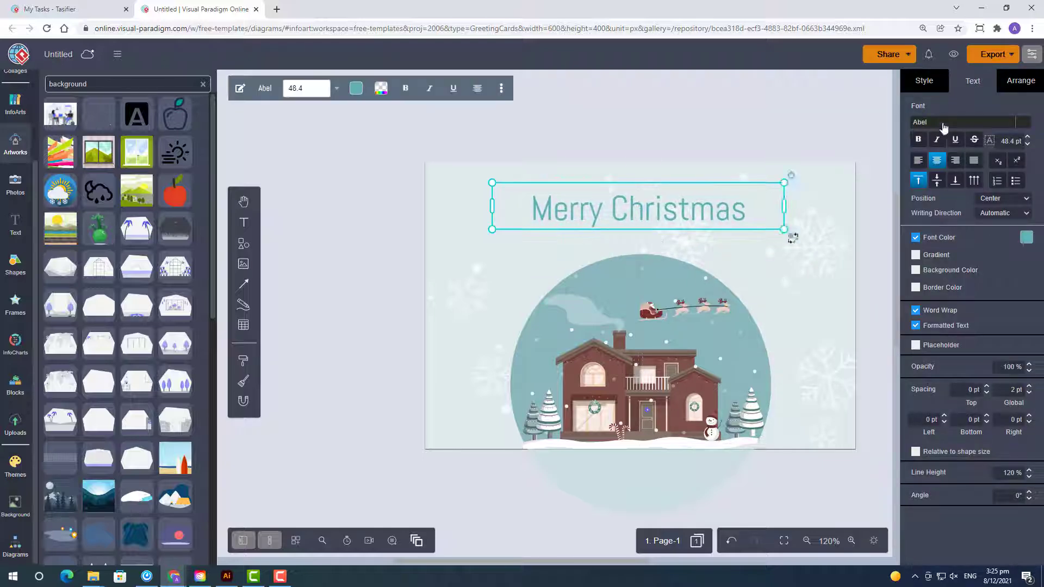
Step: Try the Arbutus font on the greeting
left_click(957, 122)
left_click(799, 249)
left_click(965, 122)
left_click(870, 275)
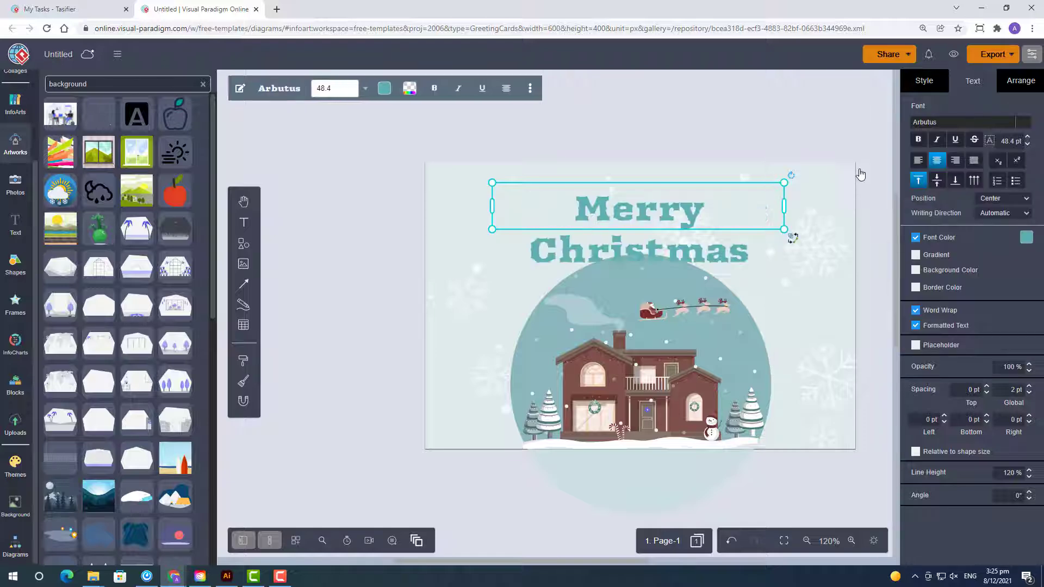
Step: Try Anton on the greeting, then change its font to Bowlby One SC
left_click(957, 122)
scroll(860, 236, "down", 10)
left_click(865, 292)
left_click(935, 122)
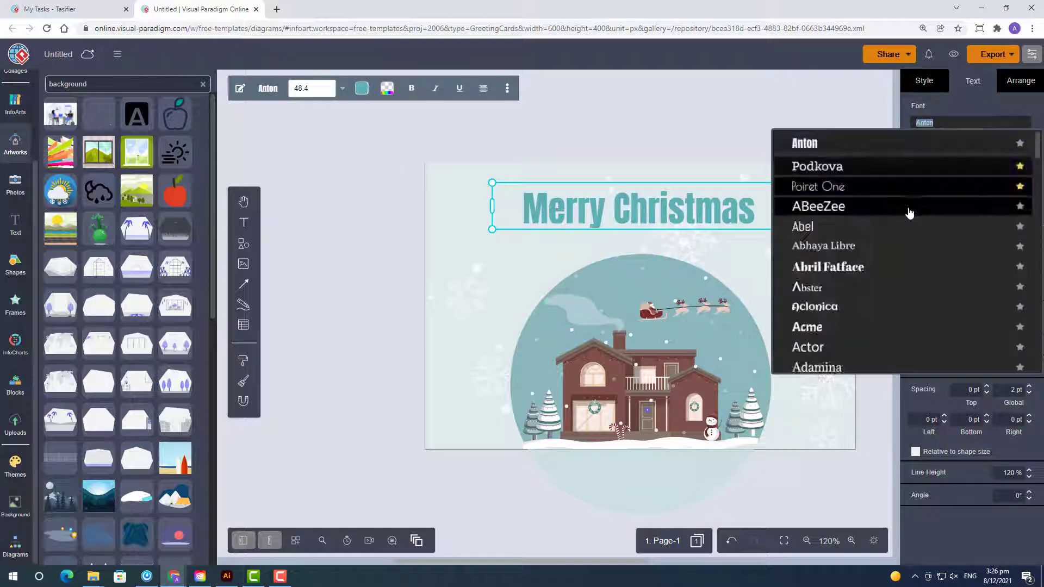
scroll(903, 211, "down", 15)
scroll(892, 212, "down", 3)
left_click(892, 215)
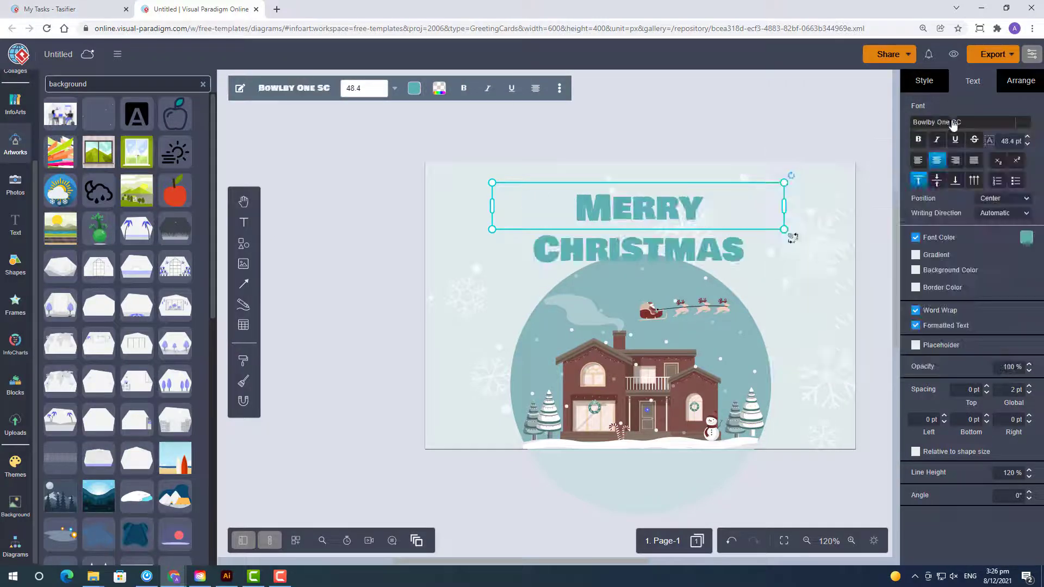
Step: Set the greeting's font colour to the lighter muted teal #7BB5B9 and move the text slightly higher above the circle
left_click(1022, 238)
left_click(917, 118)
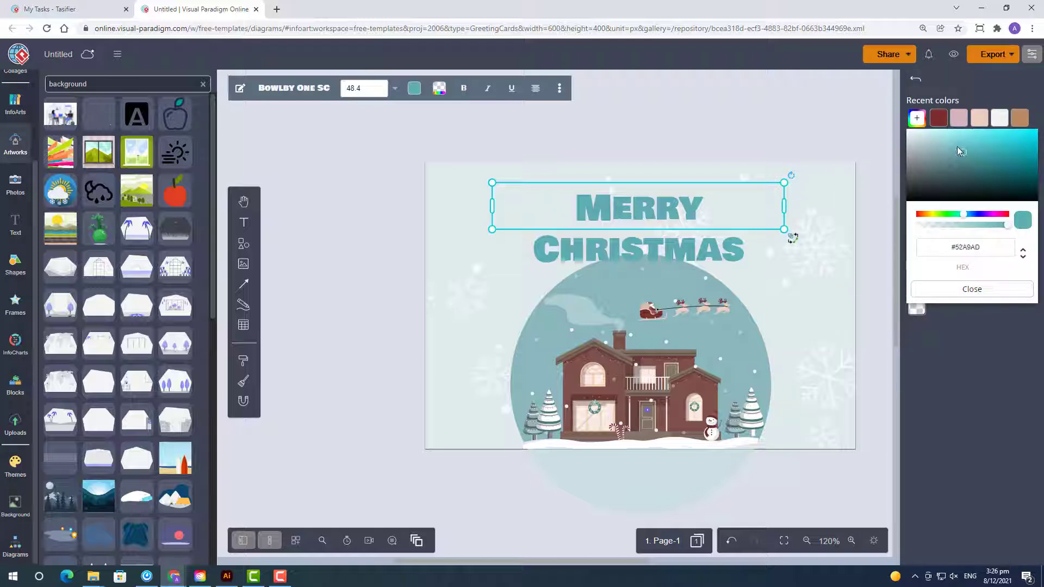
left_click(957, 146)
left_click(954, 148)
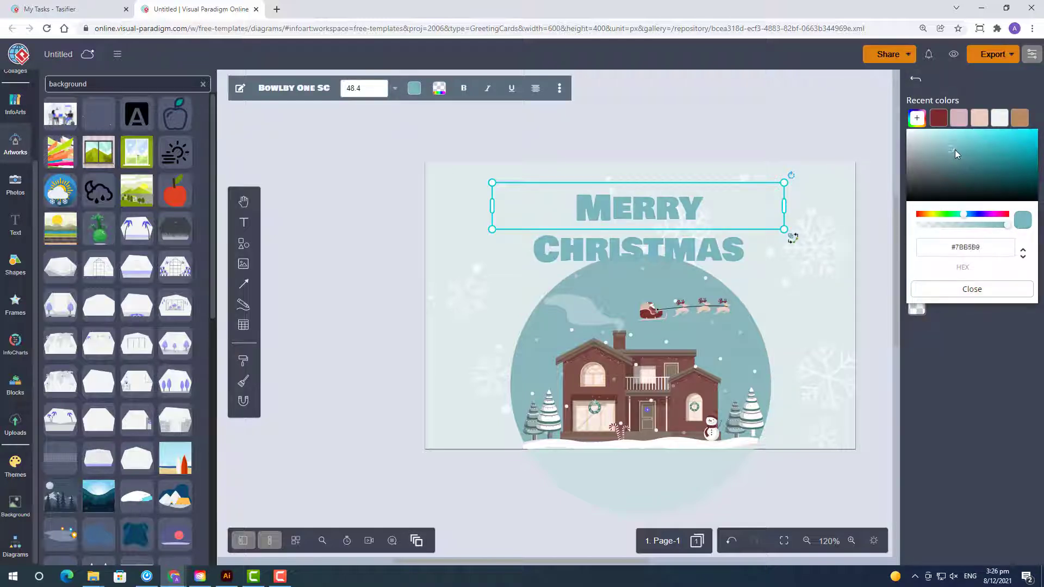
left_click(972, 288)
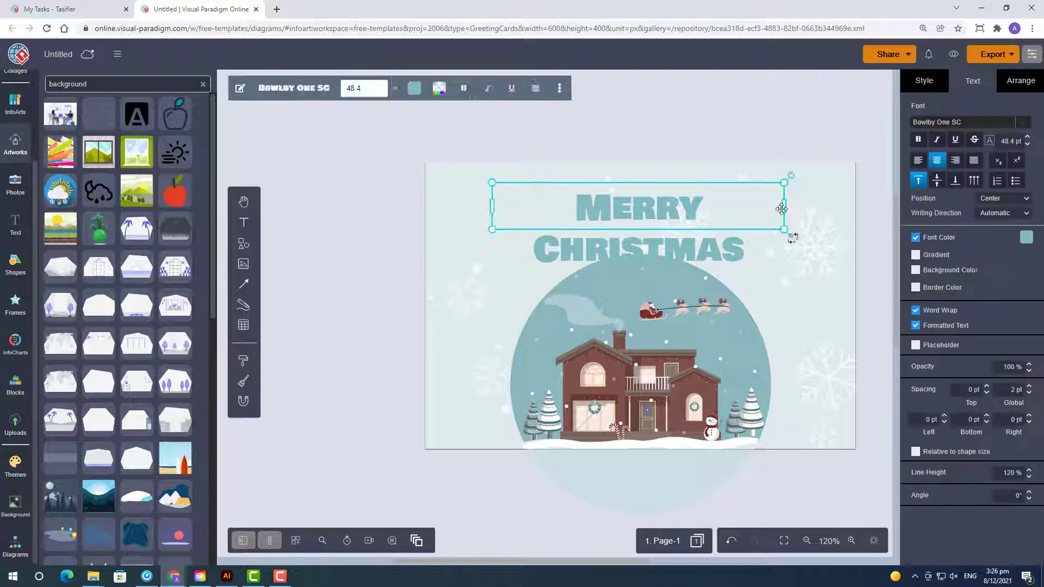
left_click_drag(643, 228, 647, 209)
left_click(681, 125)
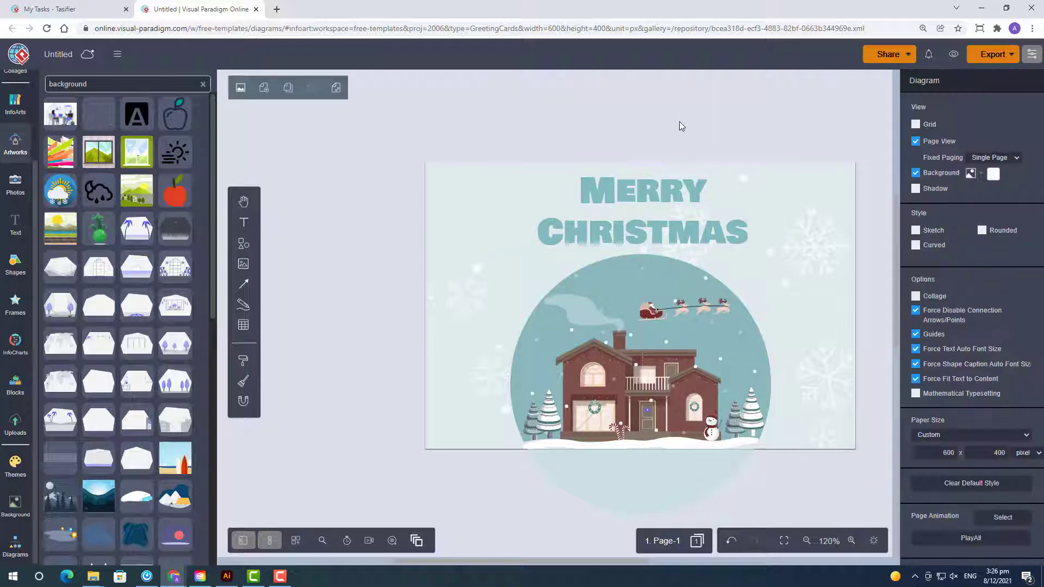
Step: Search the artworks for "christmas" and try the four-pointed star and another result beside the greeting
left_click(14, 144)
type("ristmas")
scroll(151, 234, "down", 6)
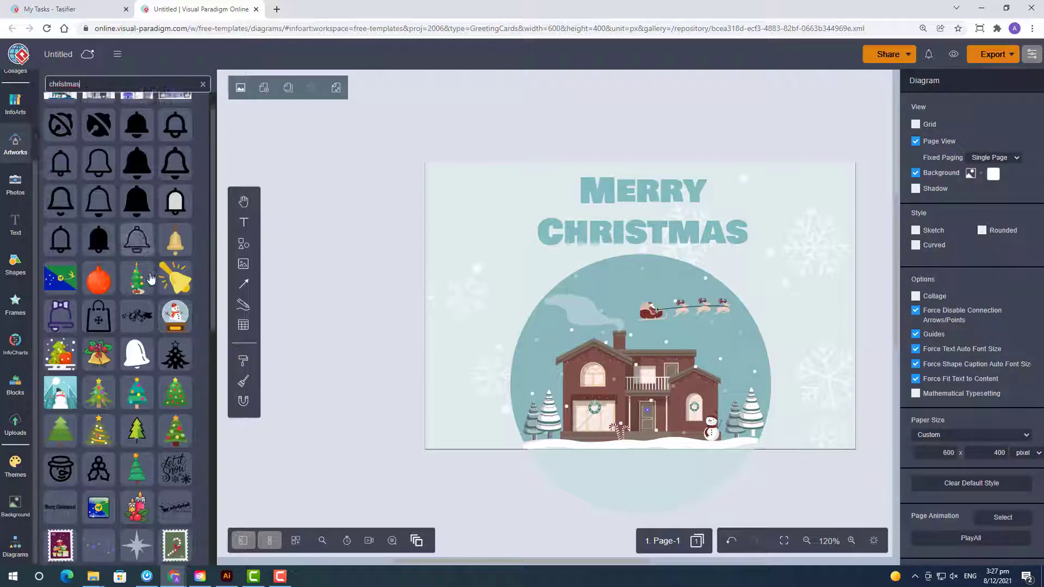
scroll(151, 233, "down", 1)
left_click_drag(137, 190, 487, 228)
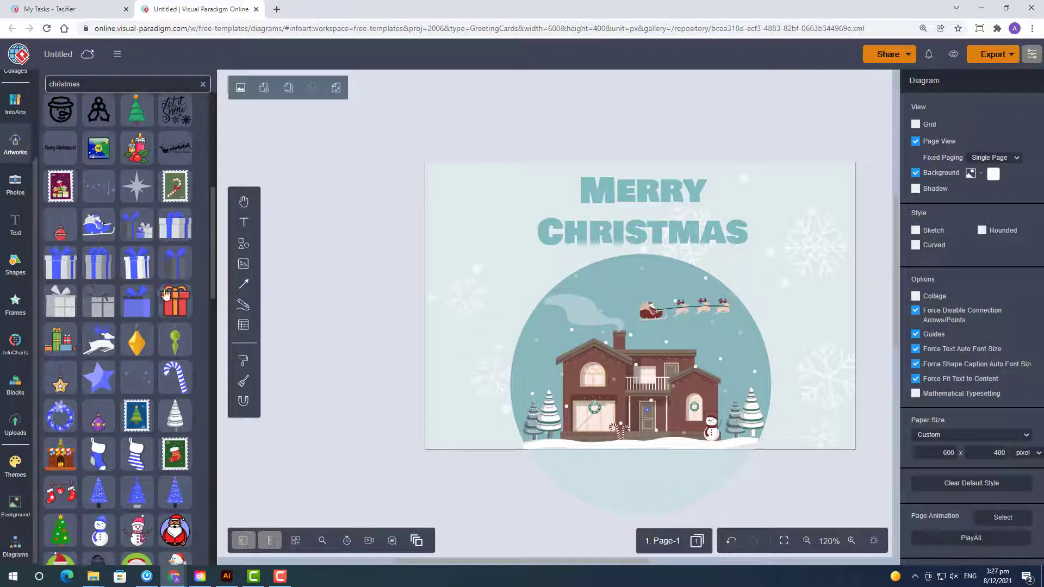
scroll(120, 326, "down", 7)
left_click_drag(175, 267, 489, 270)
key("ctrl+z")
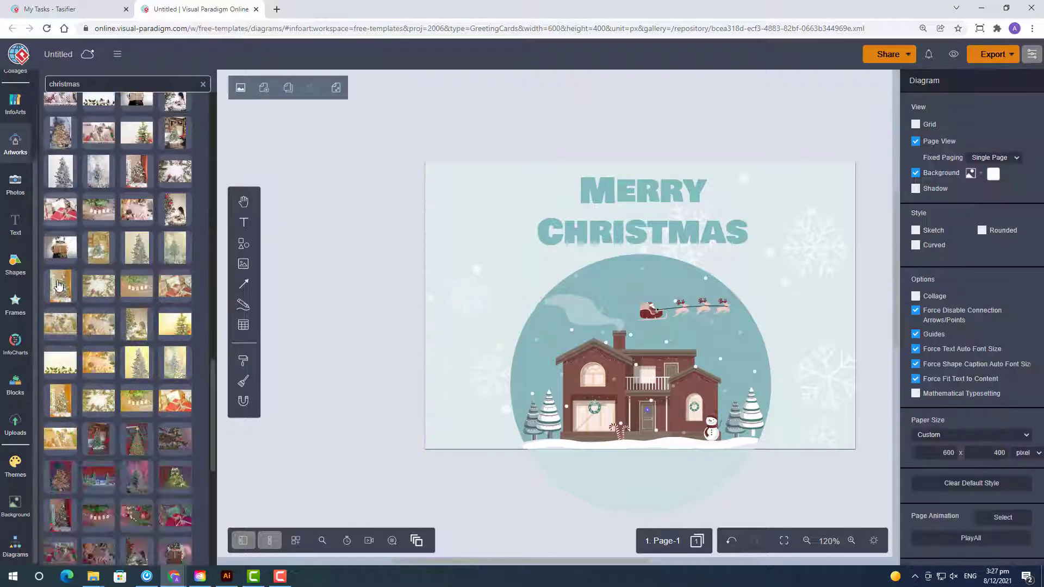
Step: Undo the trial decorations and clear the artwork search
key("ctrl+z")
key("ctrl+z")
key("ctrl+z")
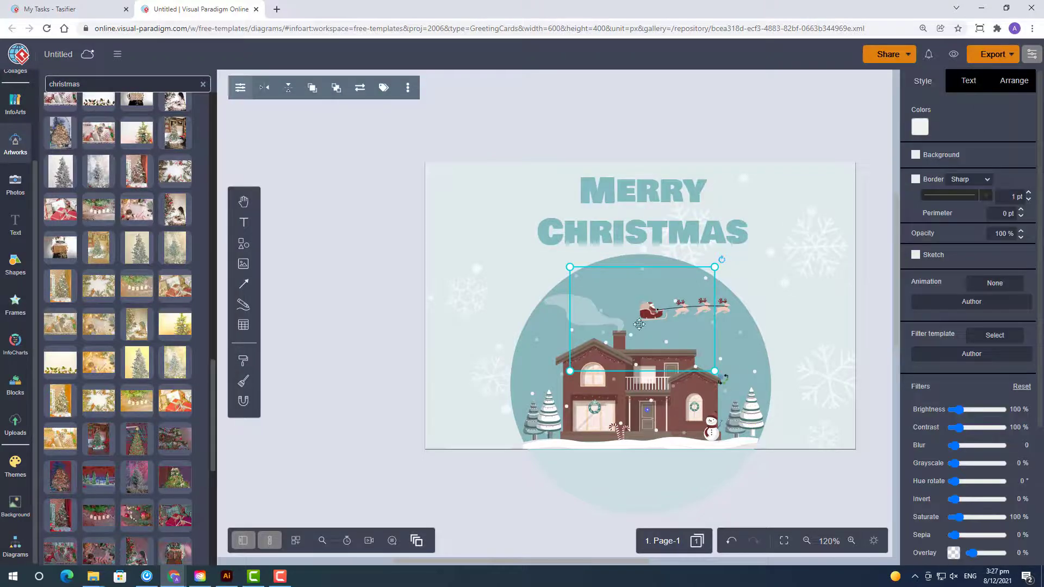
key("ctrl+z")
key("ctrl+z")
key("ctrl+z")
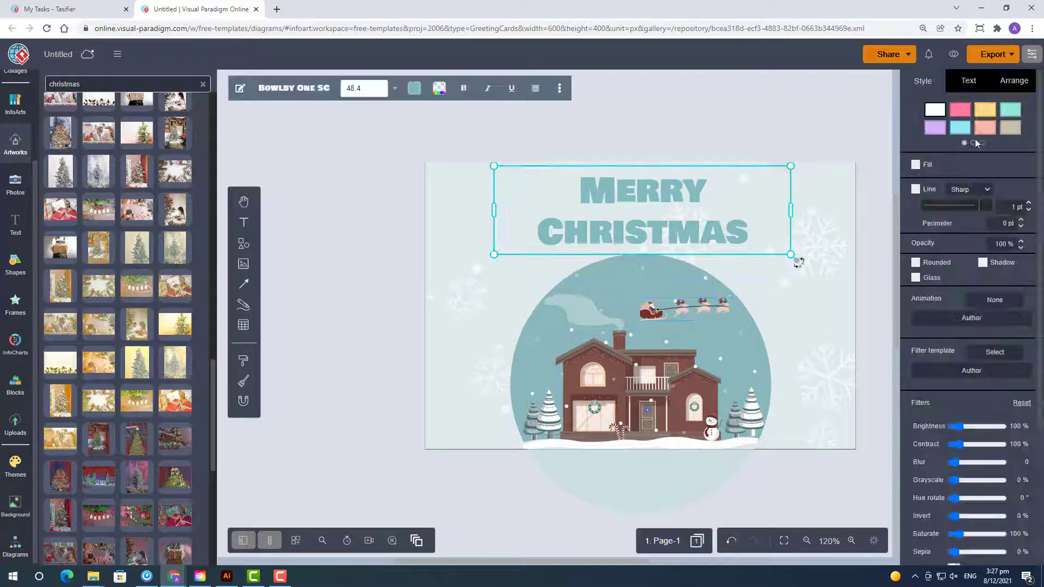
key("Escape")
left_click(203, 84)
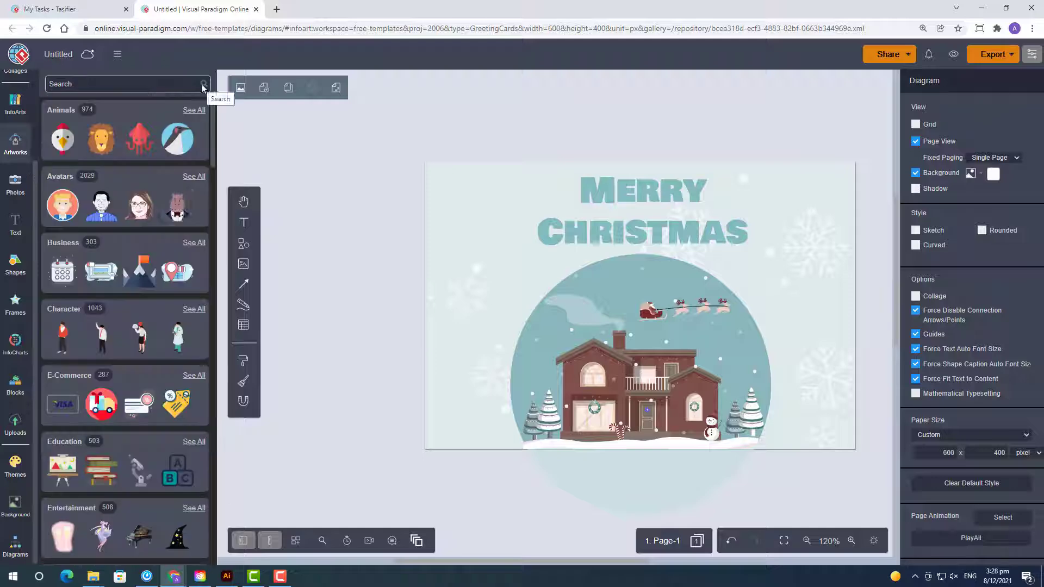
Step: Show the layers and select the snowflake background image for editing
key("ctrl+z")
key("ctrl+z")
key("ctrl+z")
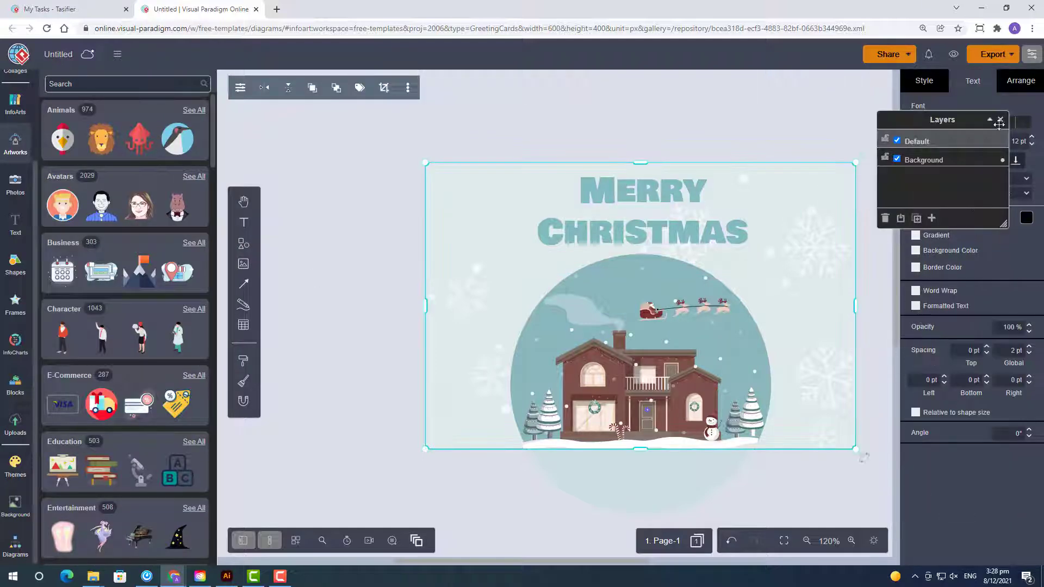
left_click(1019, 228)
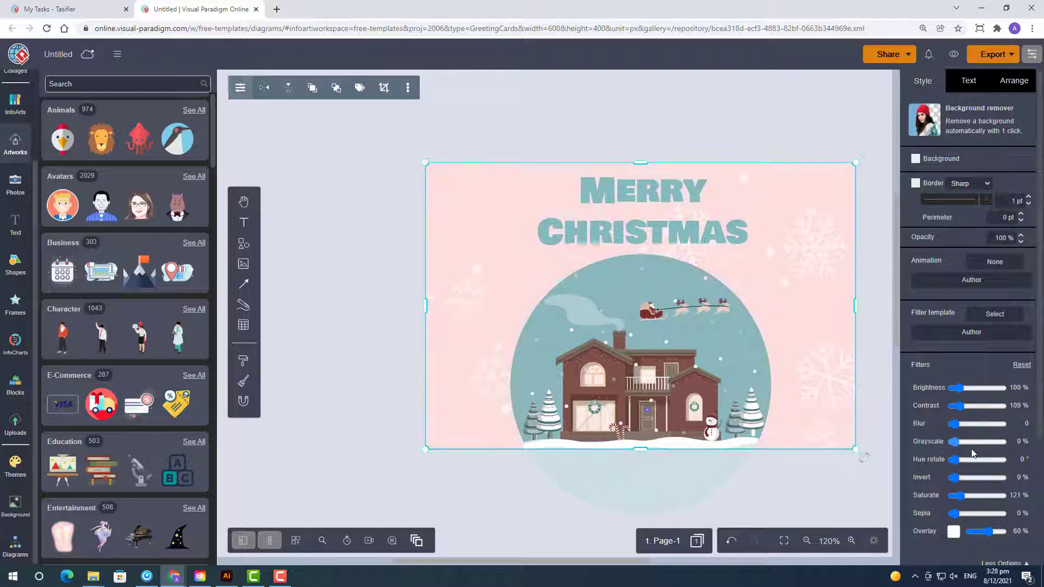
Step: Try background filters with contrast 220%, grayscale 33%, hue rotate 353°, invert 28%, saturate 1000% and overlay 39%
left_click_drag(973, 442, 1001, 459)
left_click_drag(991, 531, 984, 532)
left_click(971, 441)
left_click(967, 478)
left_click_drag(968, 497, 1005, 499)
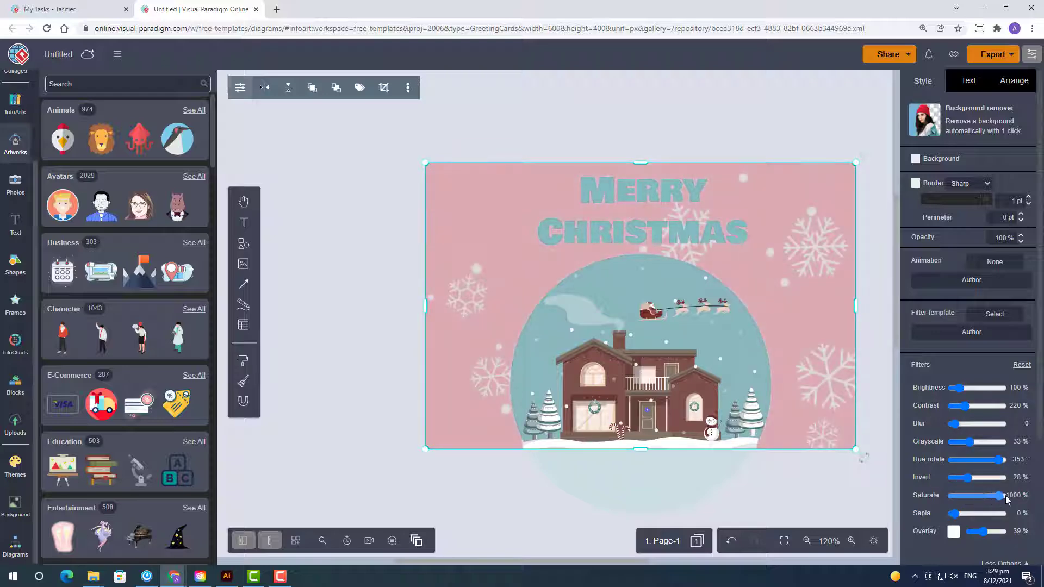
left_click(803, 506)
Step: Undo the filter experiments on the snowflake background one after another
key("ctrl+z")
key("ctrl+z")
key("ctrl+z")
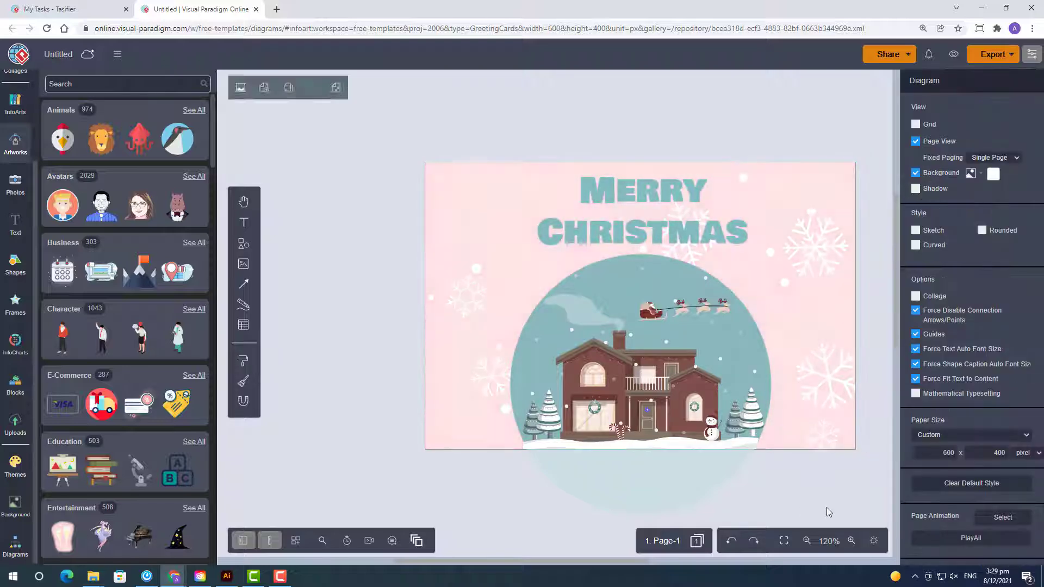
key("ctrl+z")
key("ctrl+z")
key("ctrl+z")
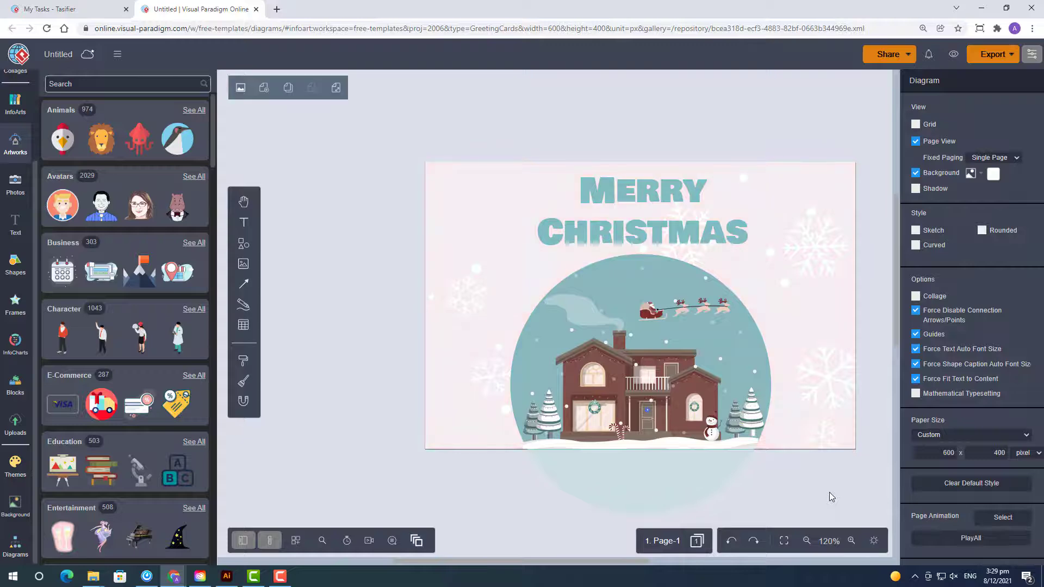
key("ctrl+z")
key("ctrl+z")
key("ctrl+z")
key("ctrl+z")
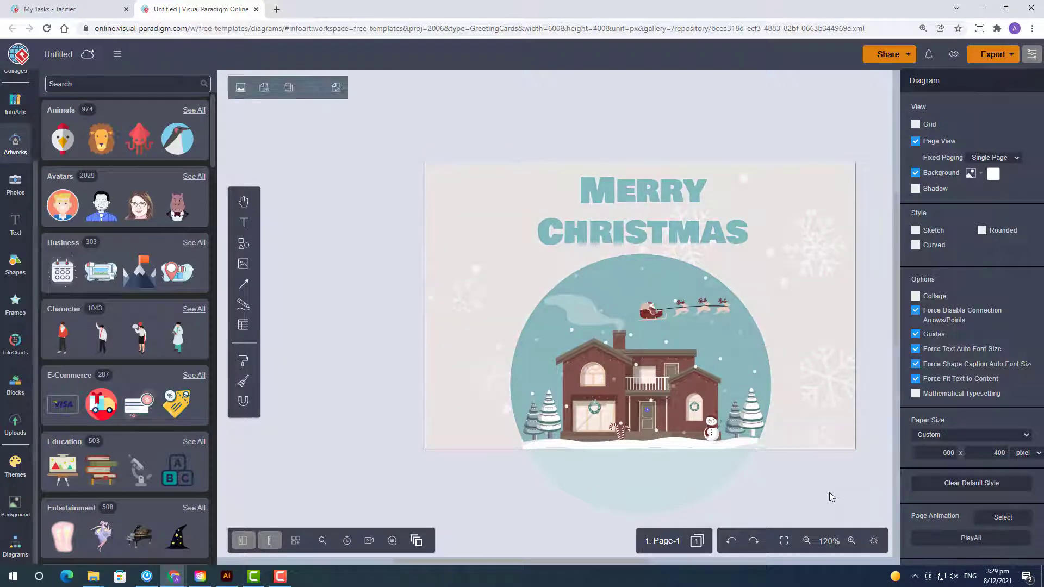
key("ctrl+z")
key("ctrl+z")
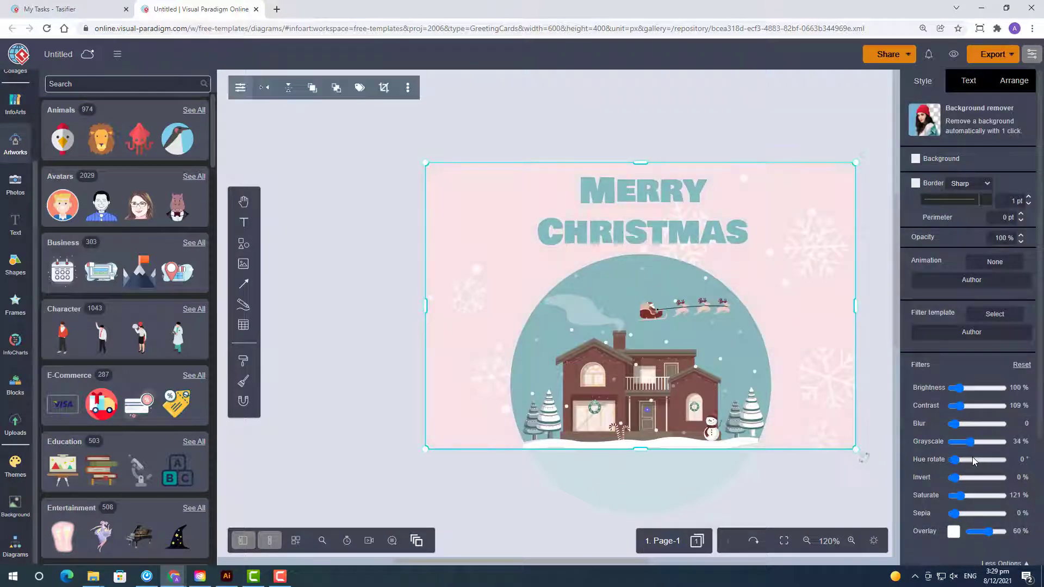
Step: Undo the remaining filter changes and readjust the snowflake background's contrast for a pale blue tint
key("ctrl+z")
key("ctrl+z")
key("ctrl+z")
key("ctrl+z")
left_click_drag(959, 406, 958, 410)
left_click(367, 367)
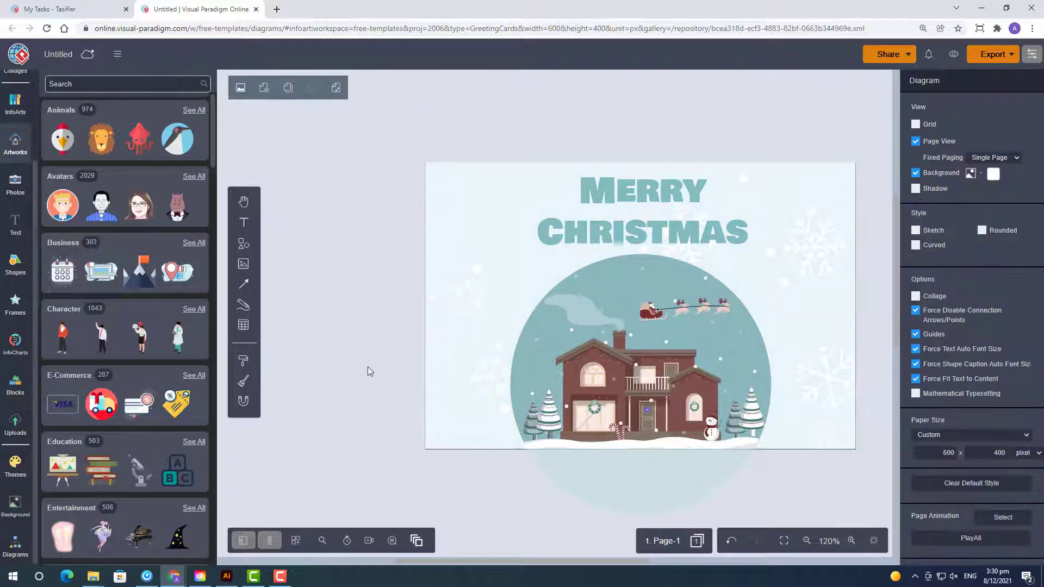
Step: Add a yellow and black confetti artwork at the card's left edge and browse the Flat and Comic Style decorative elements
scroll(157, 250, "down", 20)
left_click_drag(139, 316, 405, 324)
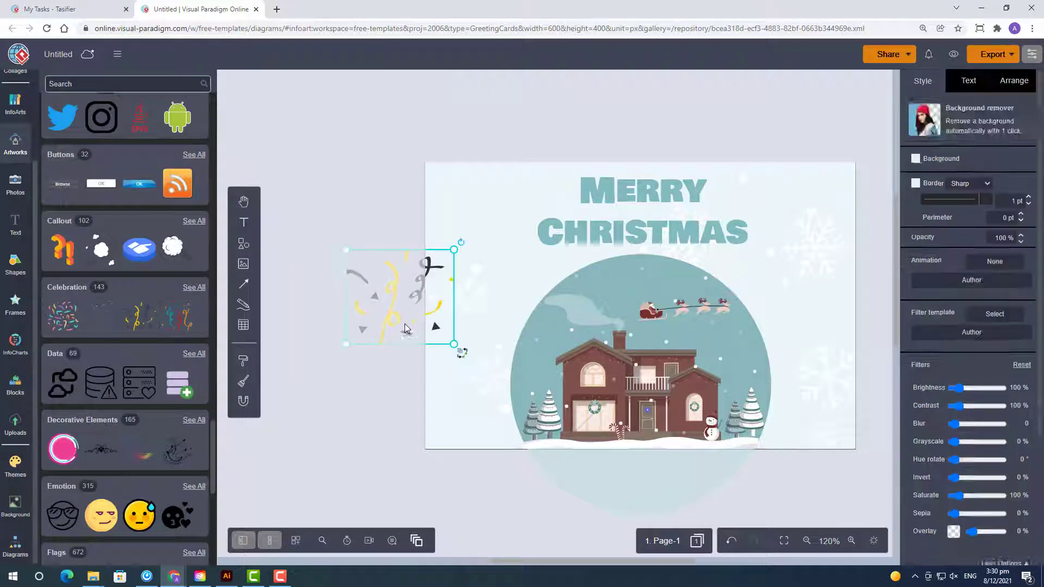
left_click(194, 419)
left_click(113, 119)
left_click(94, 120)
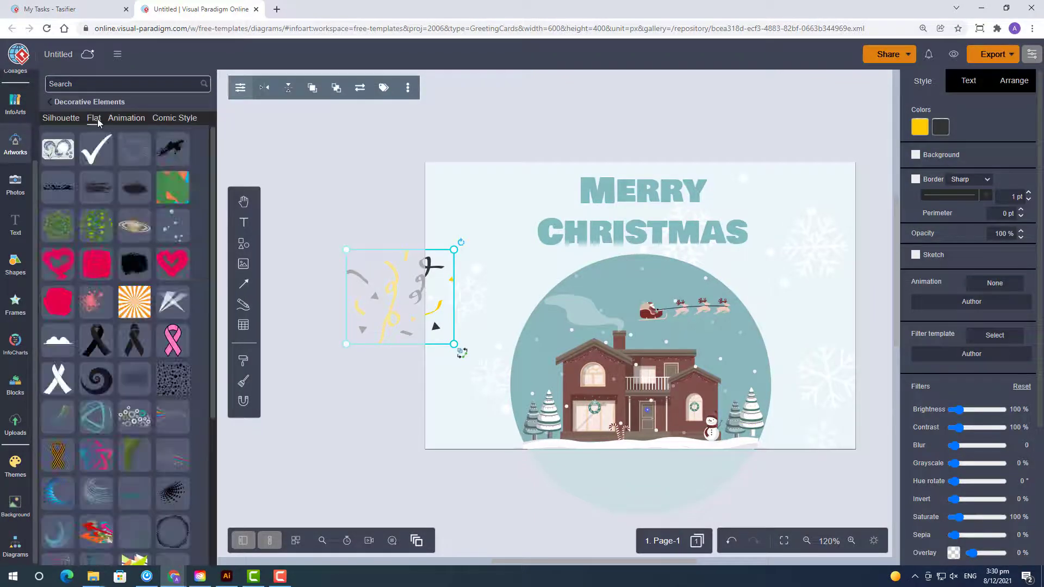
scroll(94, 306, "down", 5)
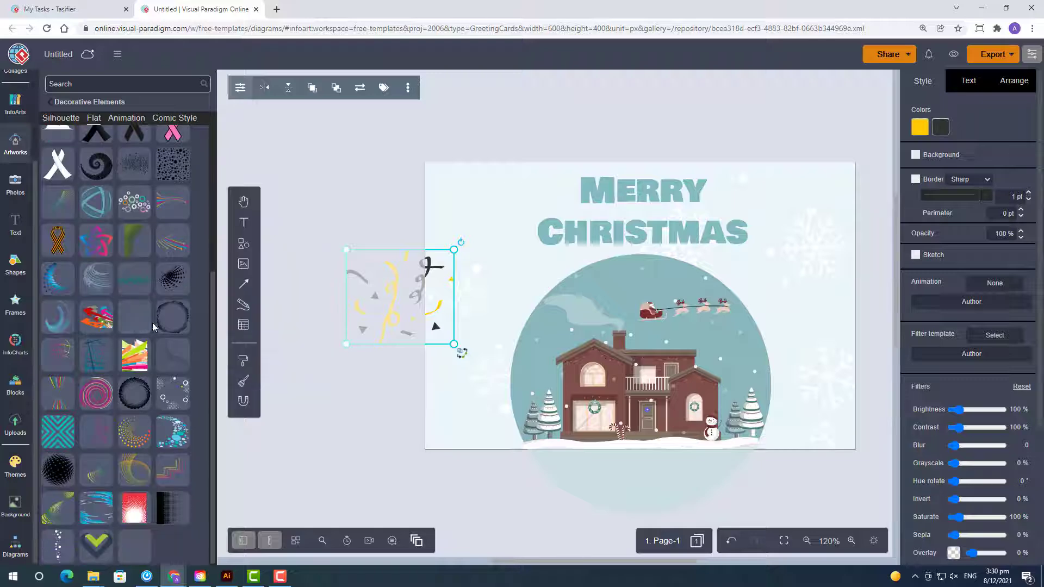
left_click(174, 119)
left_click(50, 102)
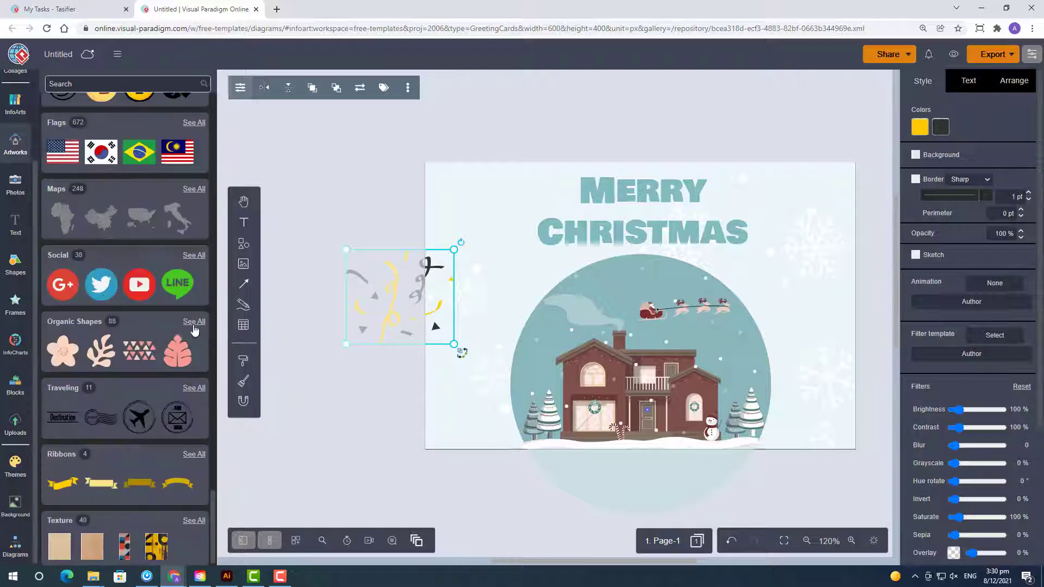
Step: Browse the flat organic shapes, try the pink spots artwork beside the greeting and delete it
left_click(204, 201)
left_click_drag(484, 196, 357, 234)
key("Delete")
left_click_drag(483, 161, 481, 217)
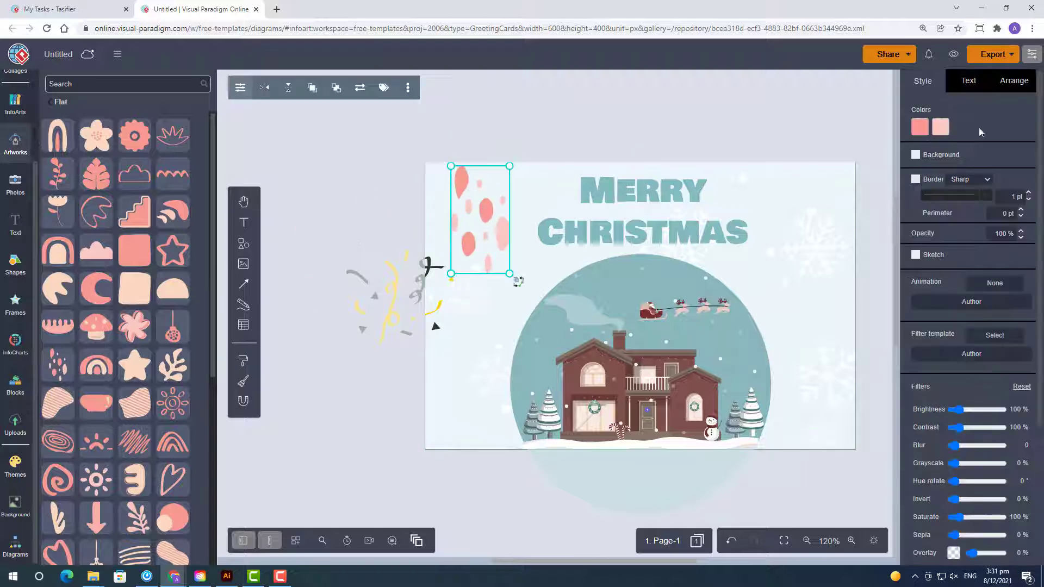
key("Delete")
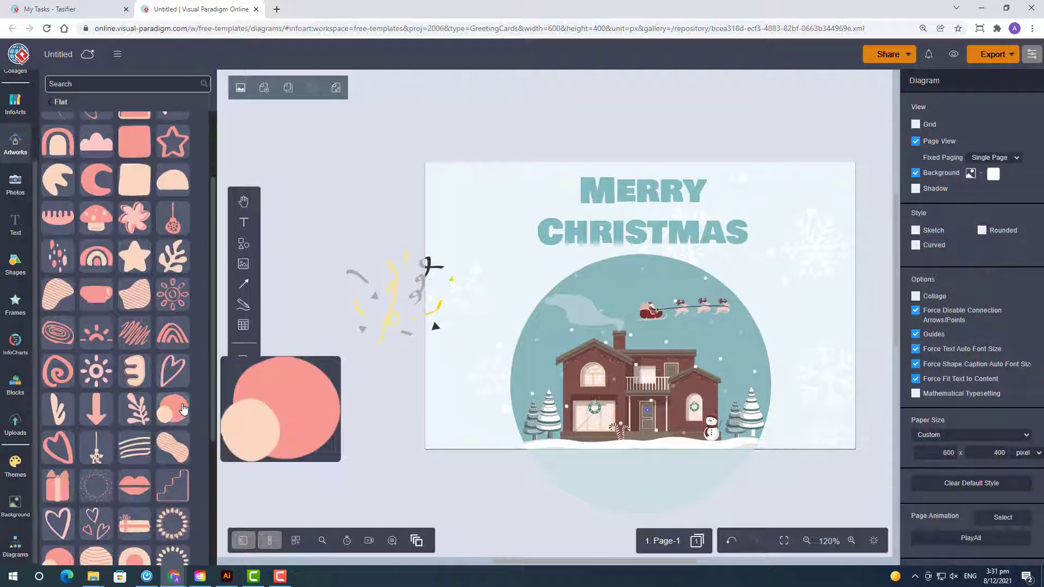
scroll(103, 465, "down", 6)
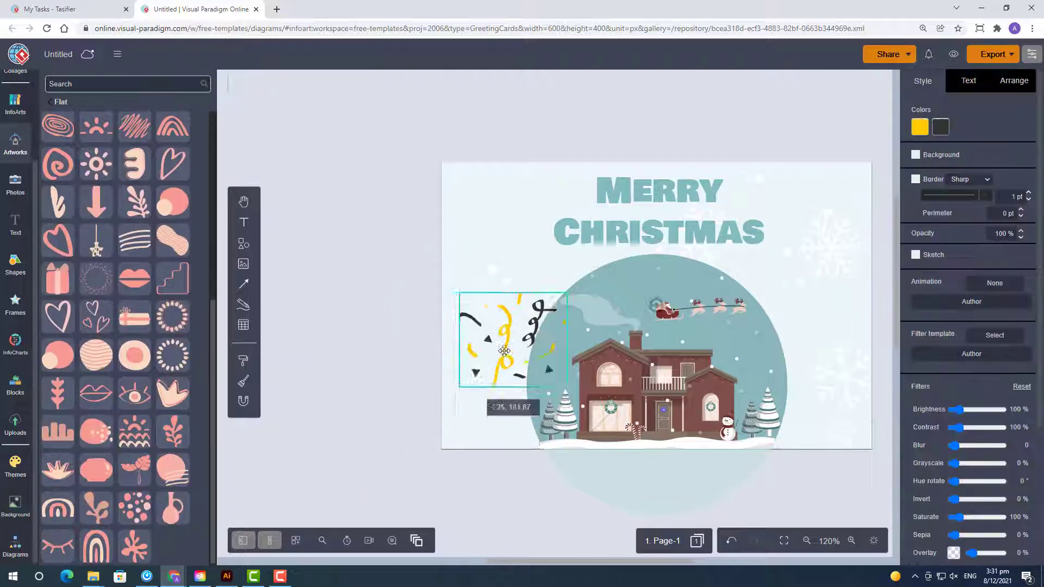
Step: Try the confetti rotated over the card's left edge in dark red and teal, and delete it
left_click_drag(490, 342, 317, 292)
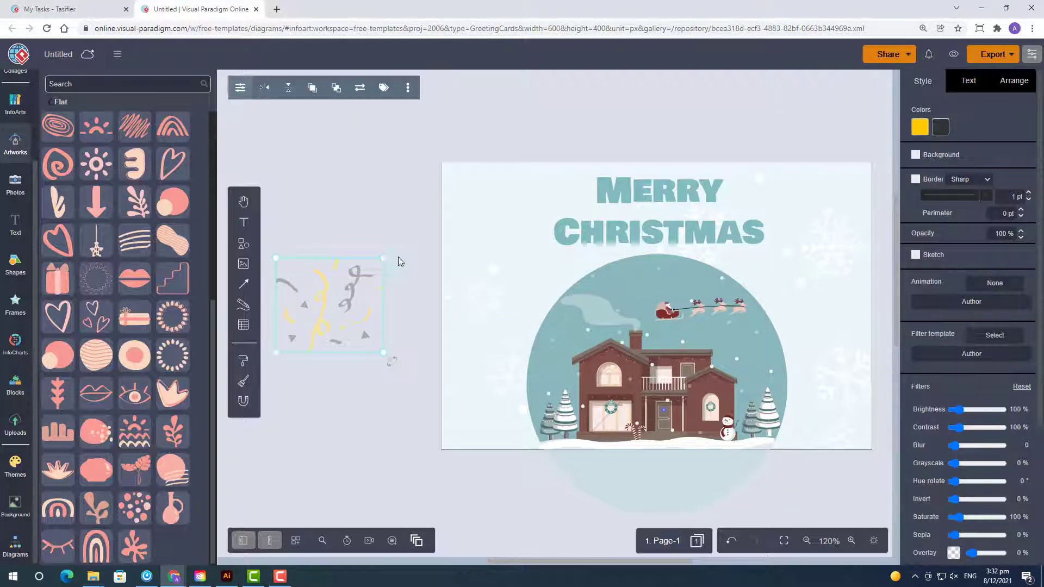
left_click_drag(391, 260, 569, 320)
left_click(921, 135)
left_click(936, 182)
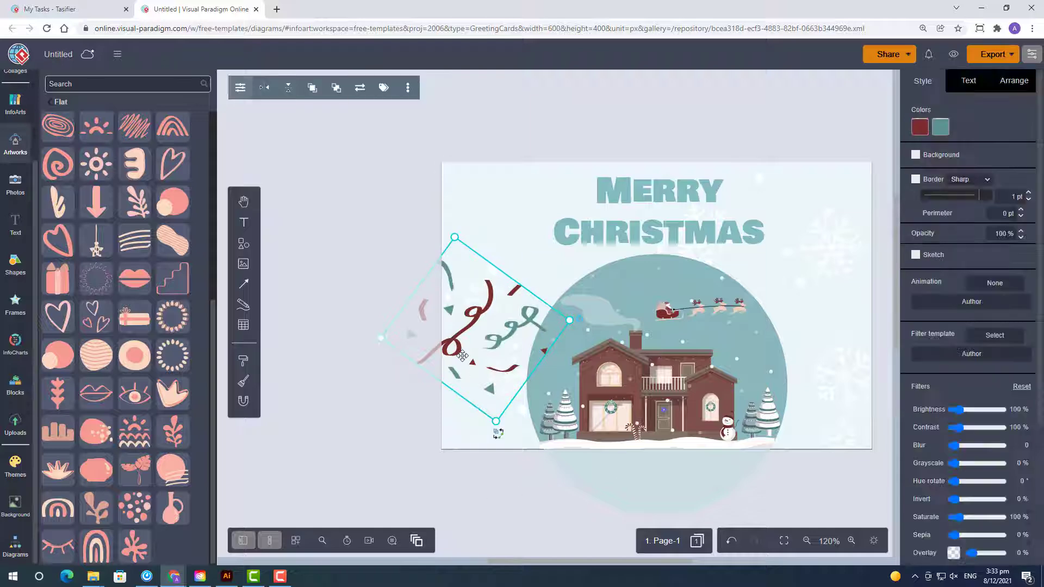
key("Delete")
Step: Search the artworks for "christmas"
left_click(86, 85)
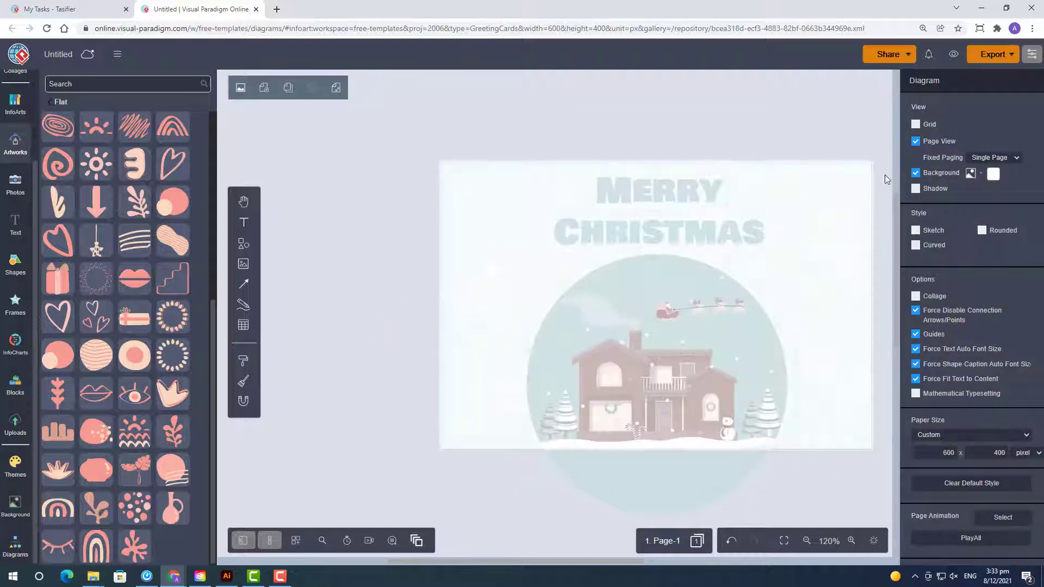
type("christmas")
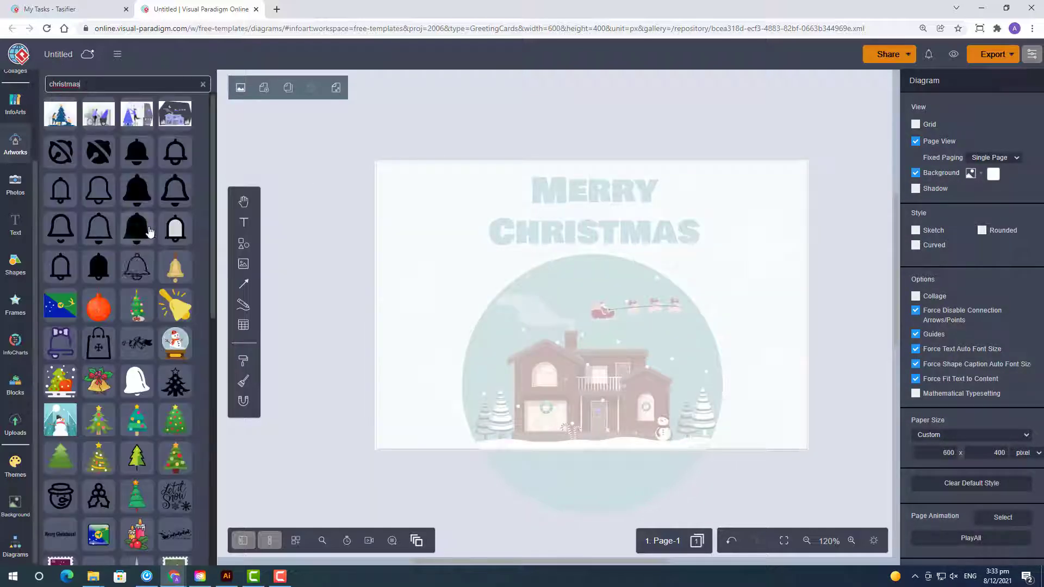
scroll(150, 232, "down", 2)
Step: Try the "Let it Snow" lettering and the scattered stars artwork on the card's left side, undoing each
left_click_drag(175, 441, 389, 356)
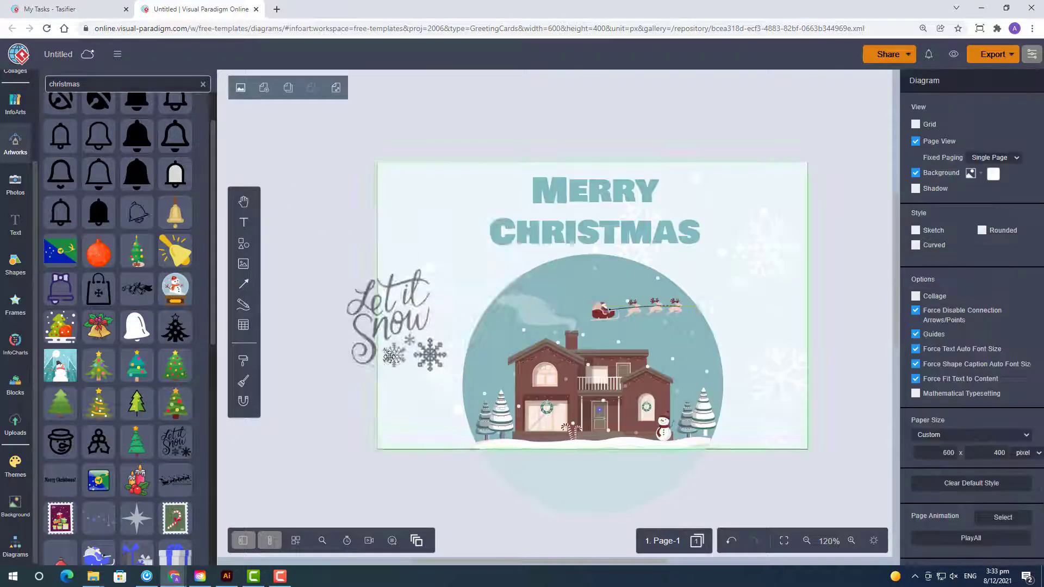
key("ctrl+z")
scroll(150, 326, "down", 2)
left_click_drag(98, 409, 468, 196)
key("ctrl+z")
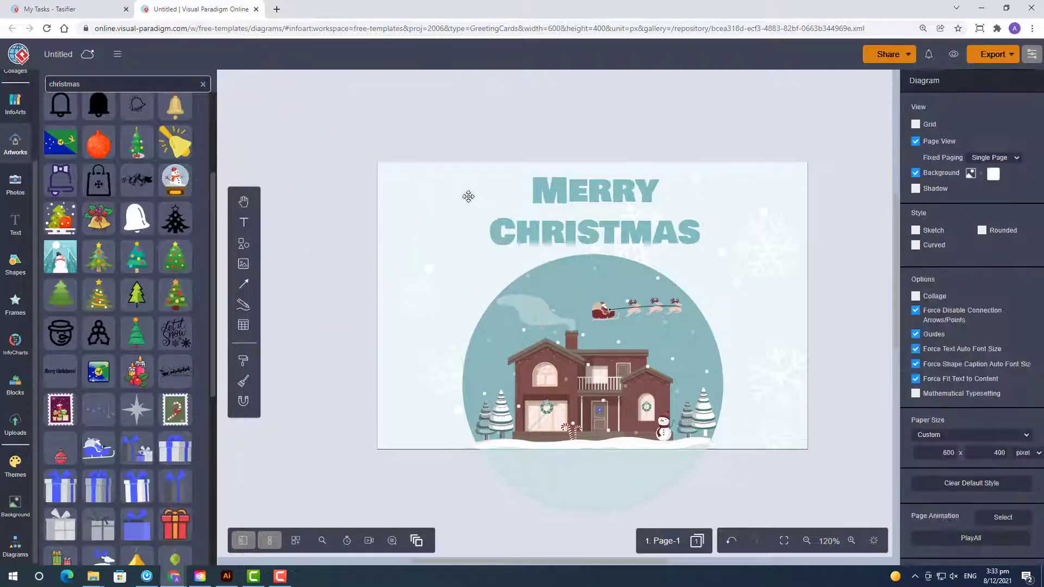
Step: Try the black snowman face artwork between the card's left edge and the circle, and undo it
scroll(139, 288, "down", 4)
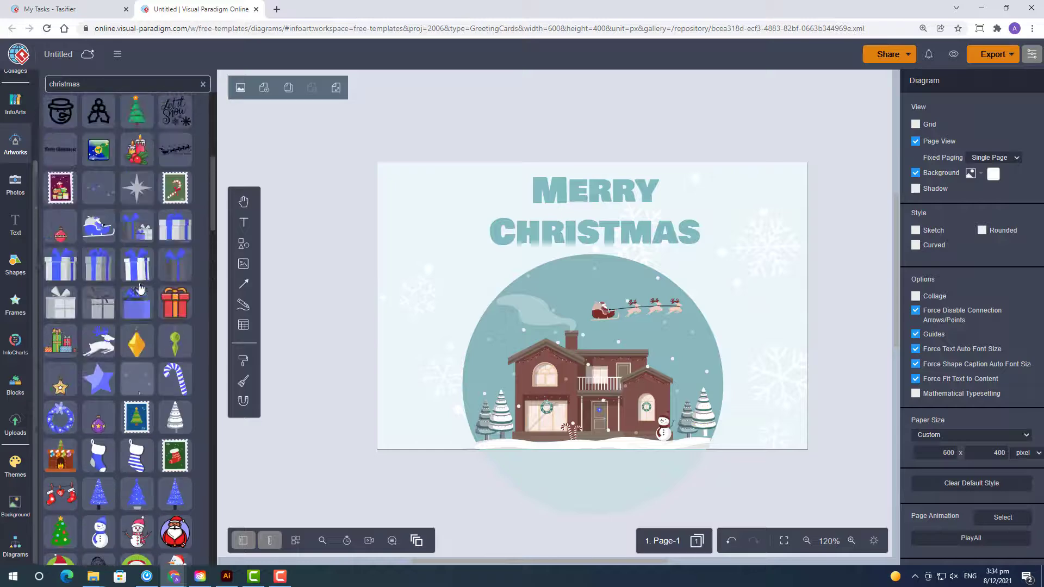
scroll(139, 288, "up", 1)
left_click_drag(60, 166, 427, 310)
key("ctrl+z")
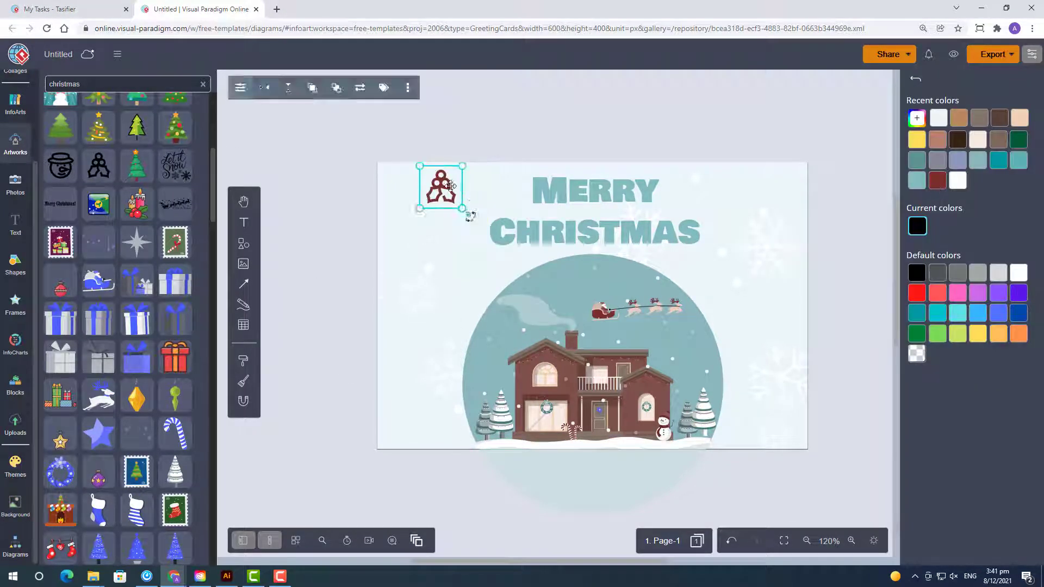
Step: Place dark red holly artworks of about 59 pt on both sides of the word "Merry"
left_click_drag(451, 186, 670, 196)
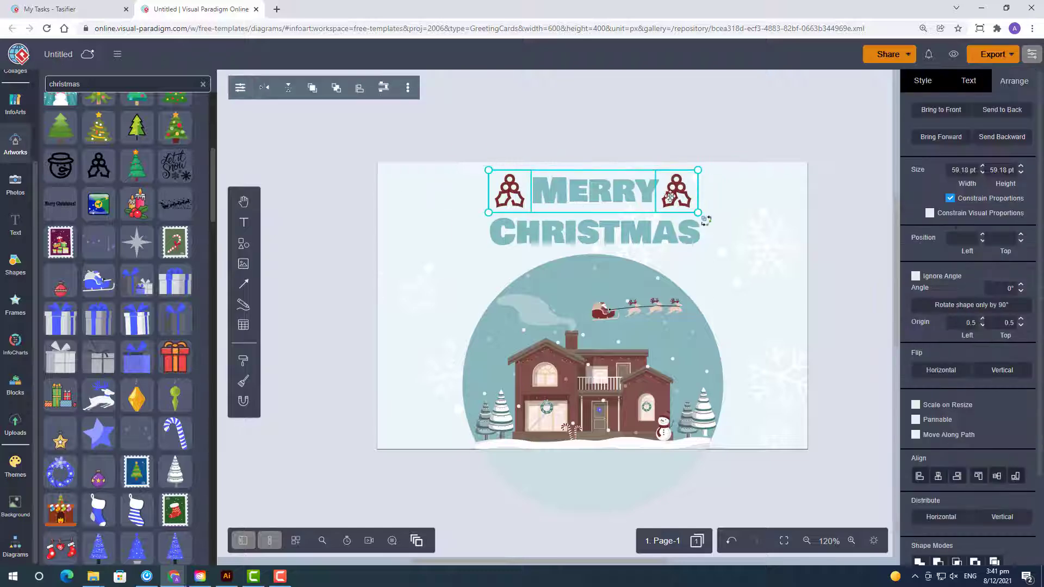
left_click(843, 256)
Step: Recolor the "Merry Christmas" greeting to a custom slate blue
left_click(595, 232)
left_click(414, 88)
left_click(916, 118)
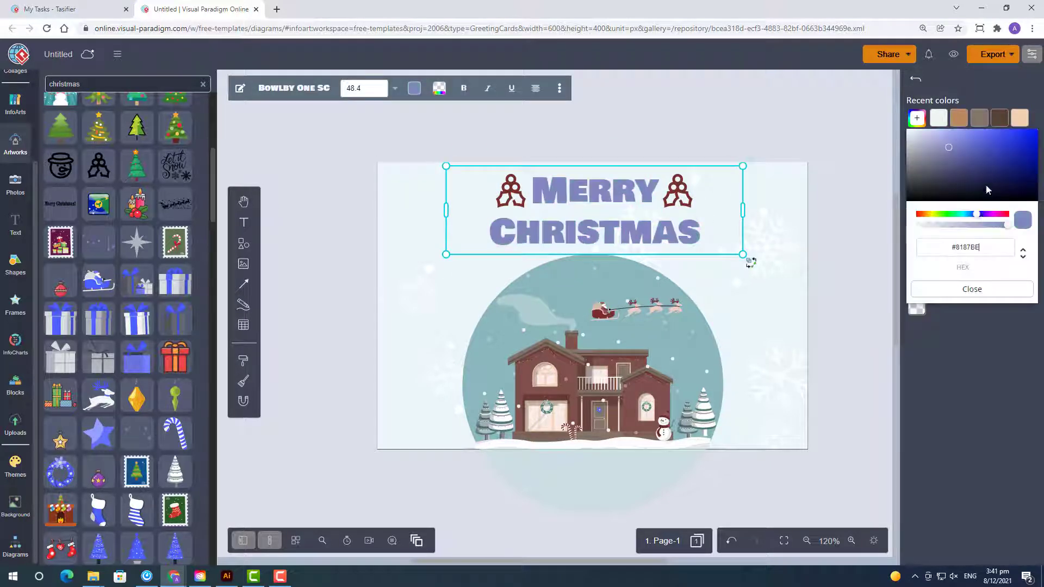
left_click_drag(958, 158, 960, 168)
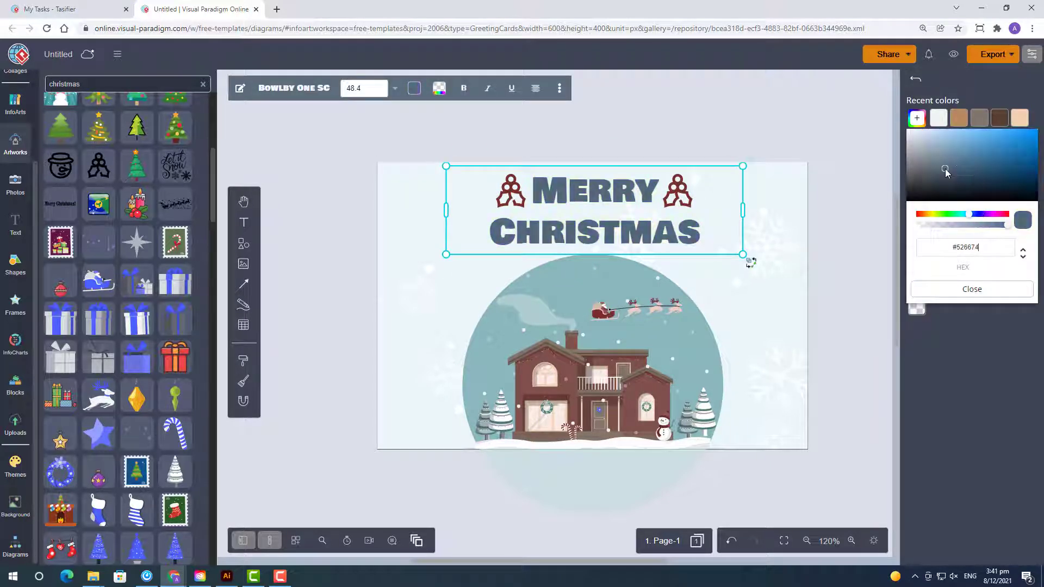
left_click(749, 109)
Step: Unlock the Background layer and set the snowflake background image's white overlay to 68%
left_click(1031, 54)
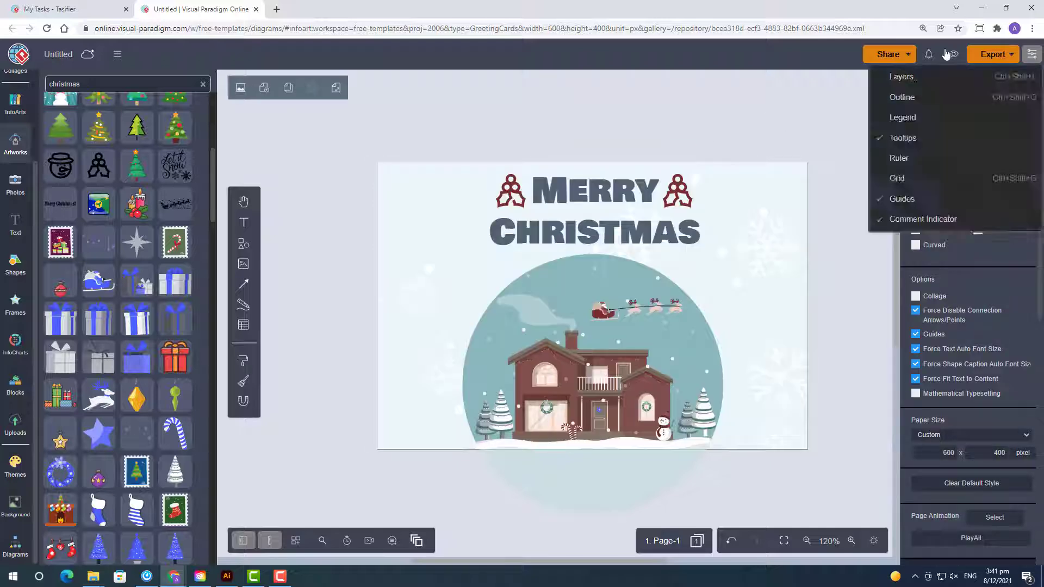
left_click(927, 76)
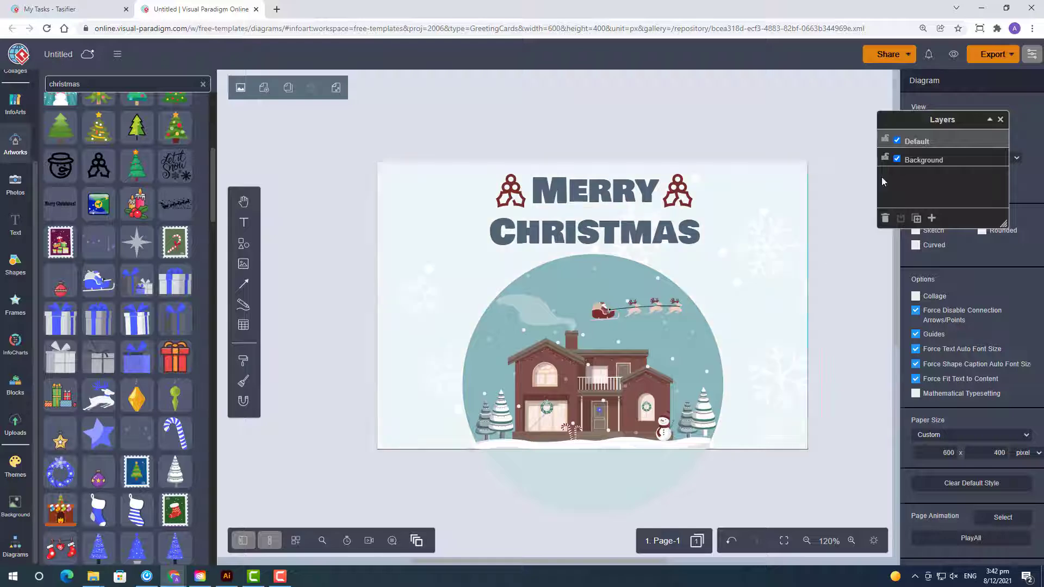
left_click(827, 268)
scroll(972, 326, "down", 10)
left_click_drag(967, 477, 990, 478)
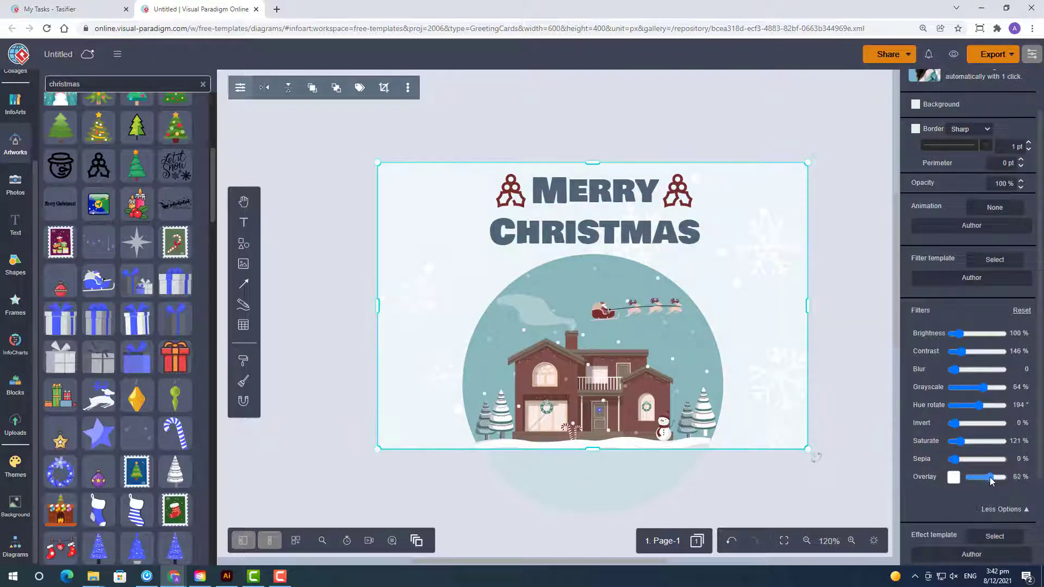
left_click(861, 426)
Step: Add an unfilled rectangle with a 20 pt teal outline at the card's top-left corner
left_click(16, 544)
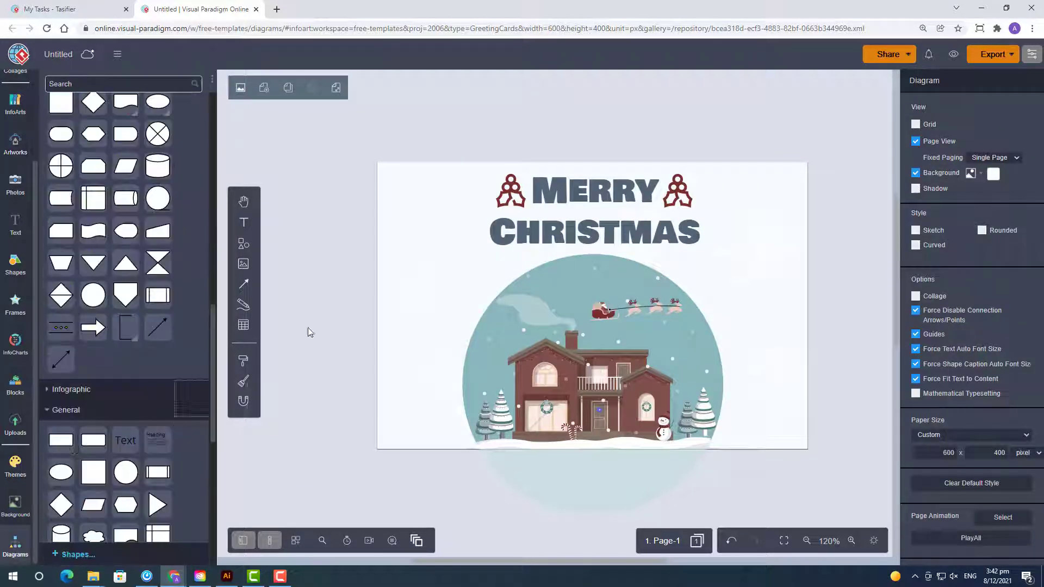
left_click_drag(61, 102, 409, 179)
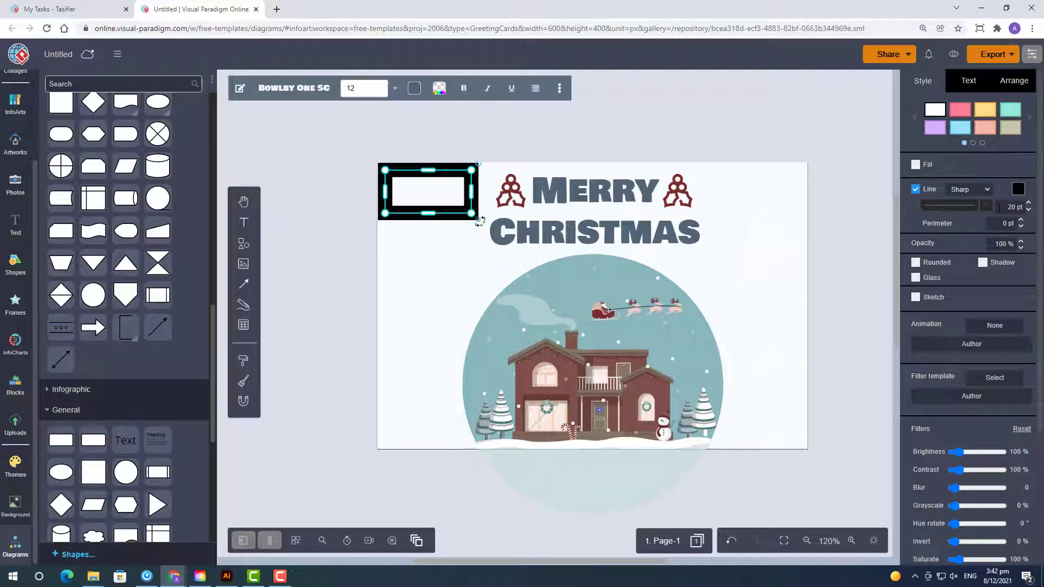
left_click(1017, 189)
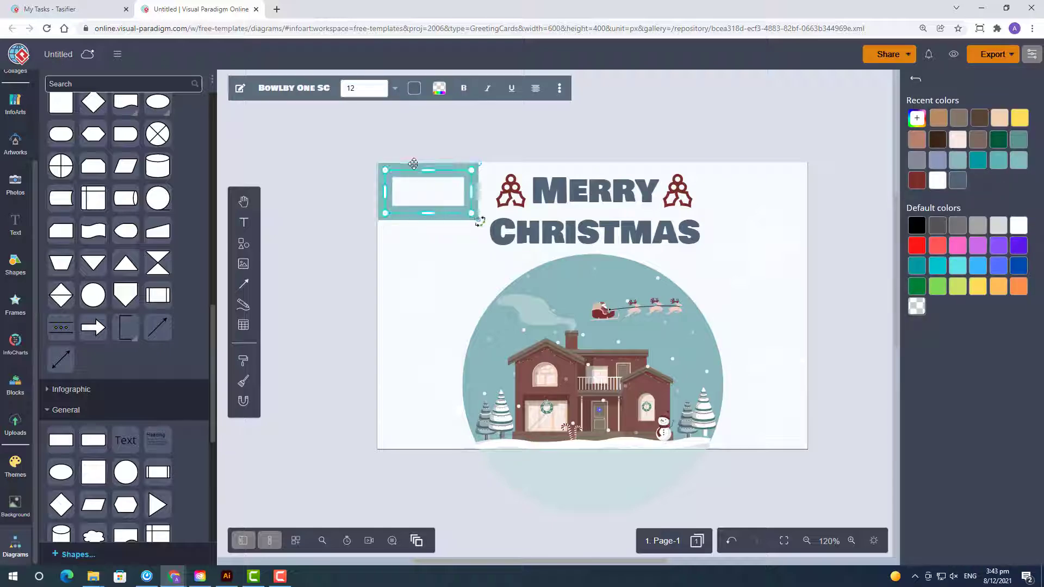
left_click(422, 189)
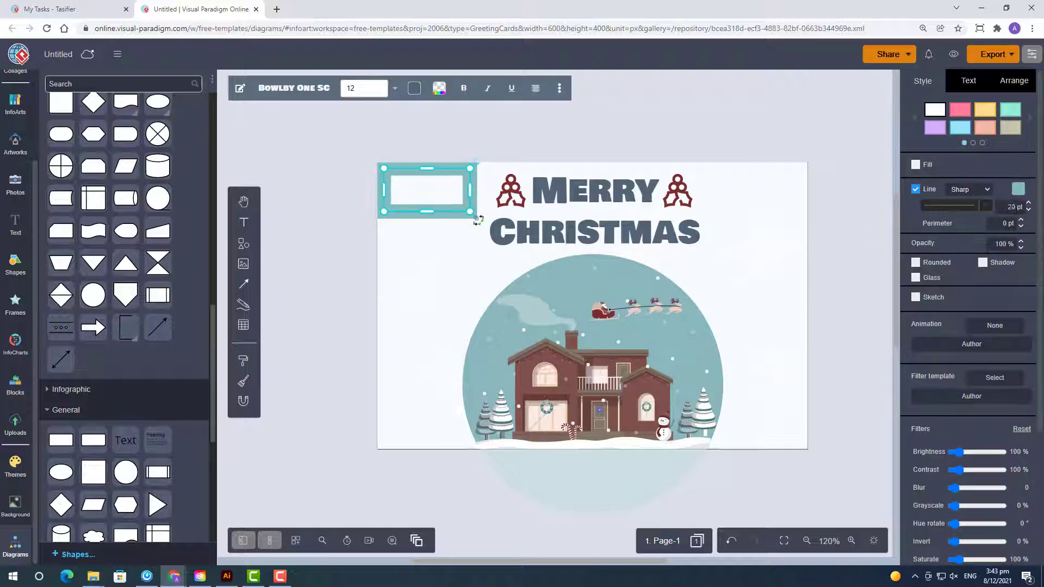
Step: Try stretching the teal rectangle into a frame around the whole card with a 15 pt outline, and undo it
left_click_drag(434, 187, 425, 443)
left_click_drag(468, 303, 803, 307)
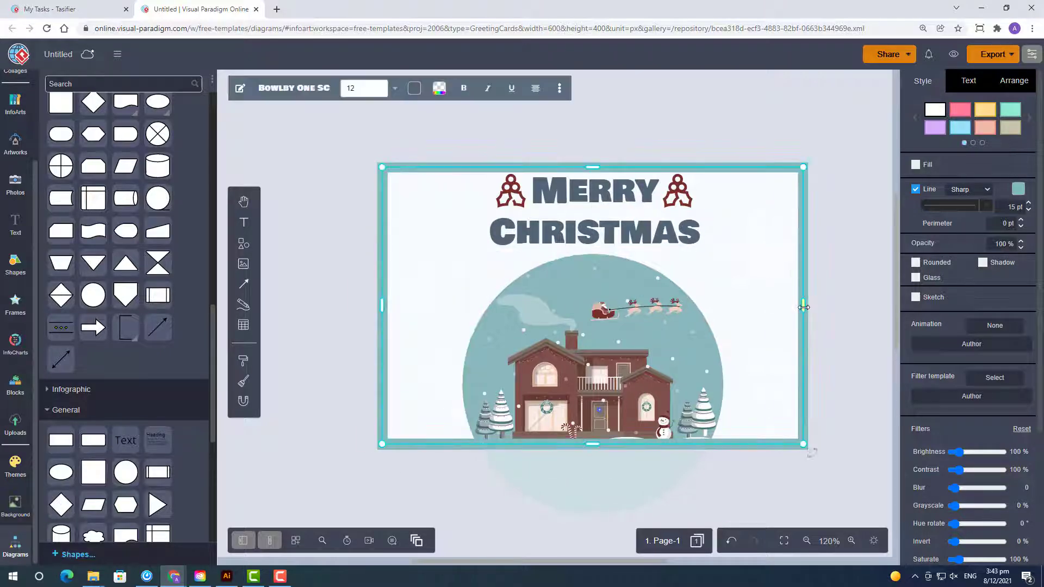
key("ctrl+z")
Step: Fill the rectangle with slate blue, remove its outline, and align it to the card's top-left corner
left_click(424, 207)
left_click(915, 164)
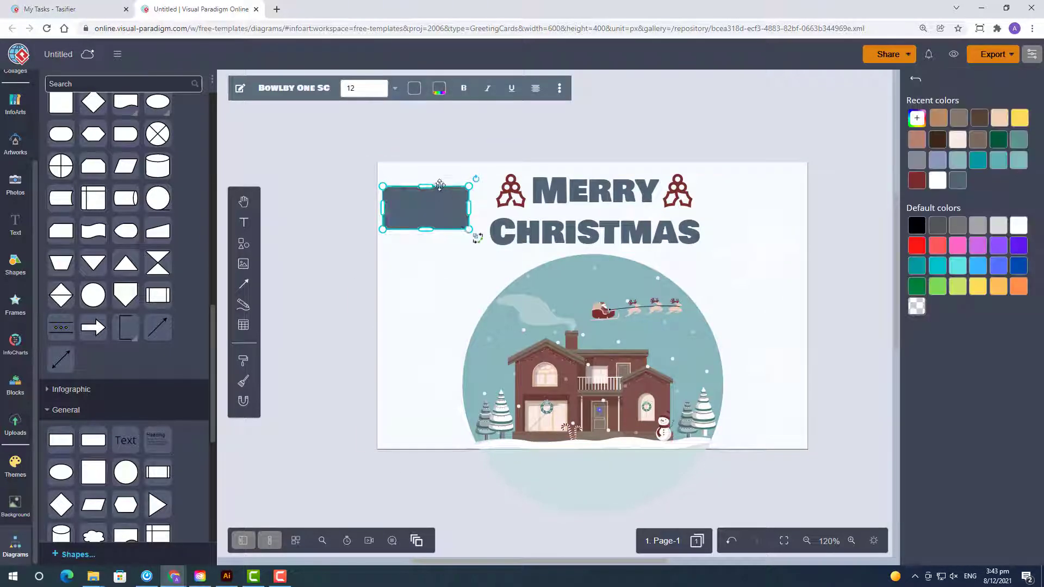
left_click_drag(440, 185, 434, 162)
Step: Stretch the slate blue rectangle into an 88 by 400 pt band along the card's left edge and copy it to the right edge
left_click_drag(461, 205, 441, 449)
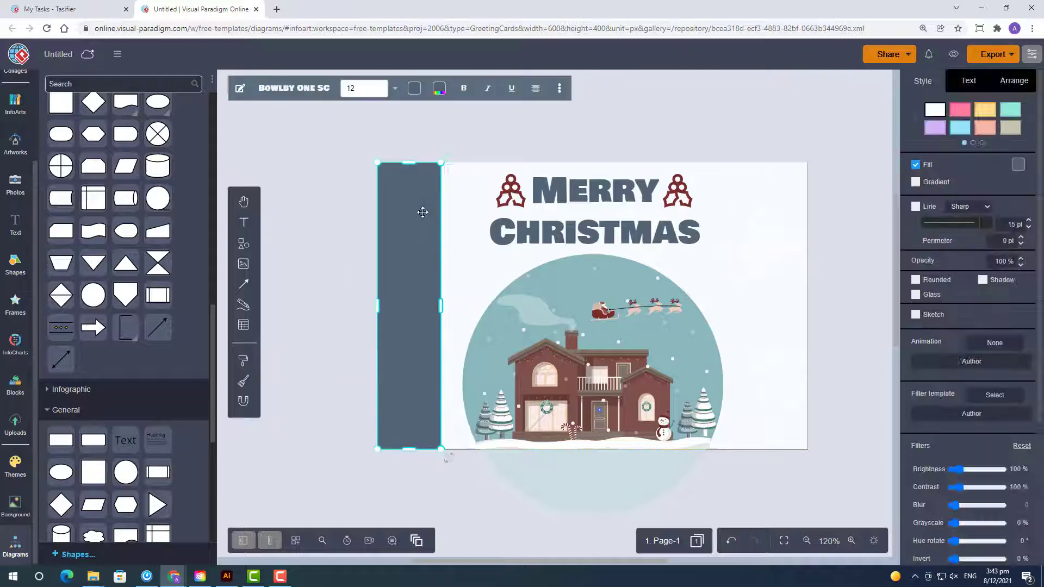
left_click_drag(423, 212, 769, 226)
left_click(849, 125)
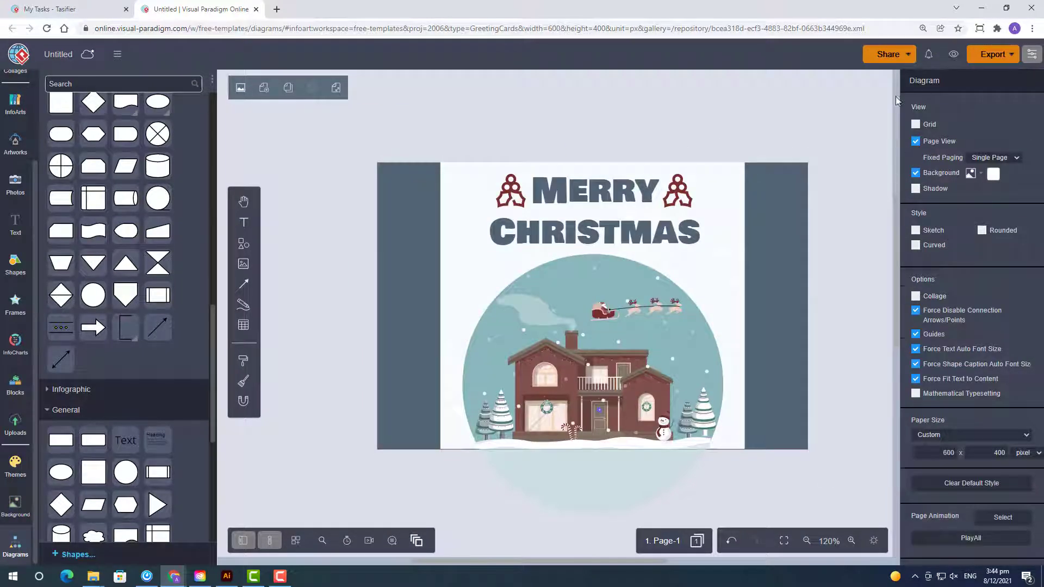
Step: Try other overlay colors and a 353° hue rotation on the background image, and revert them
left_click(456, 285)
left_click(962, 179)
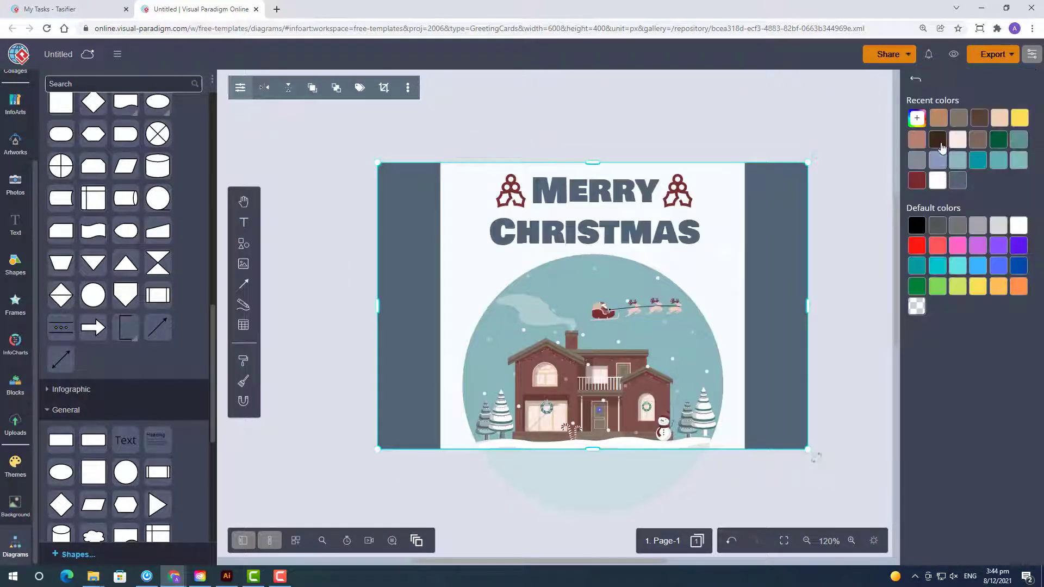
left_click(918, 83)
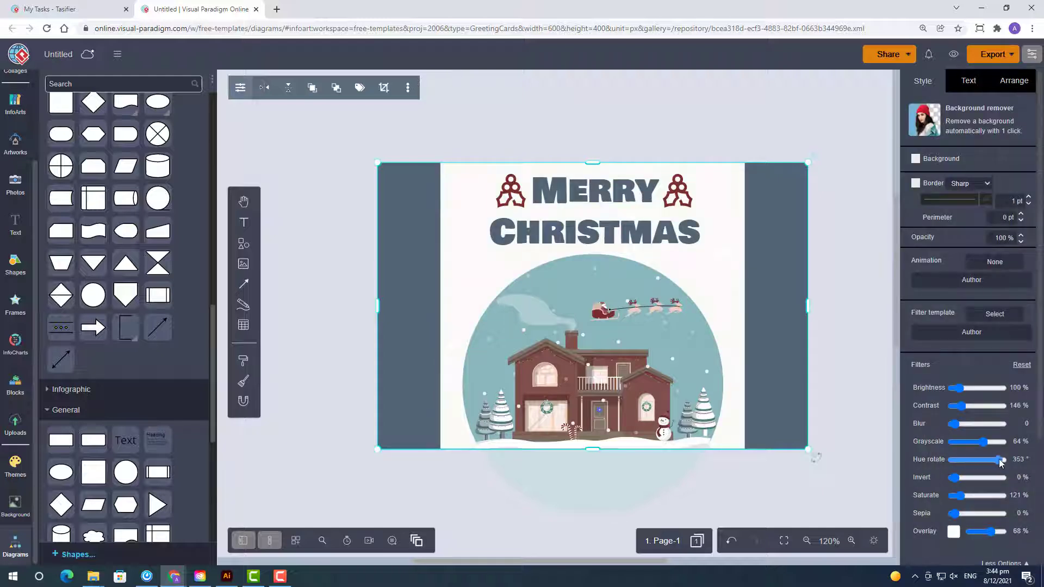
left_click(877, 414)
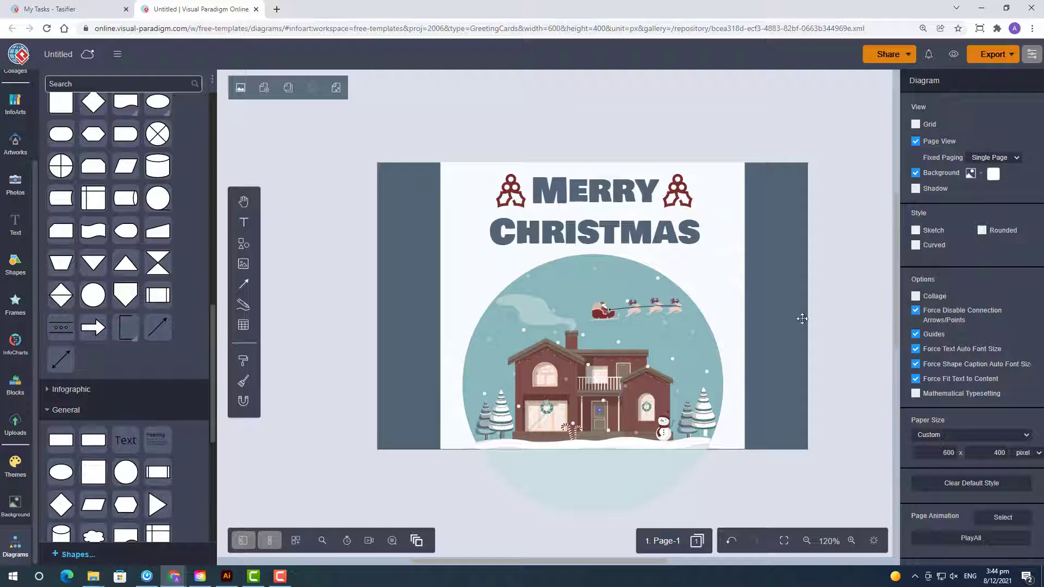
Step: Try a snowflake artwork at the top of the left slate blue band, and delete it
left_click(16, 155)
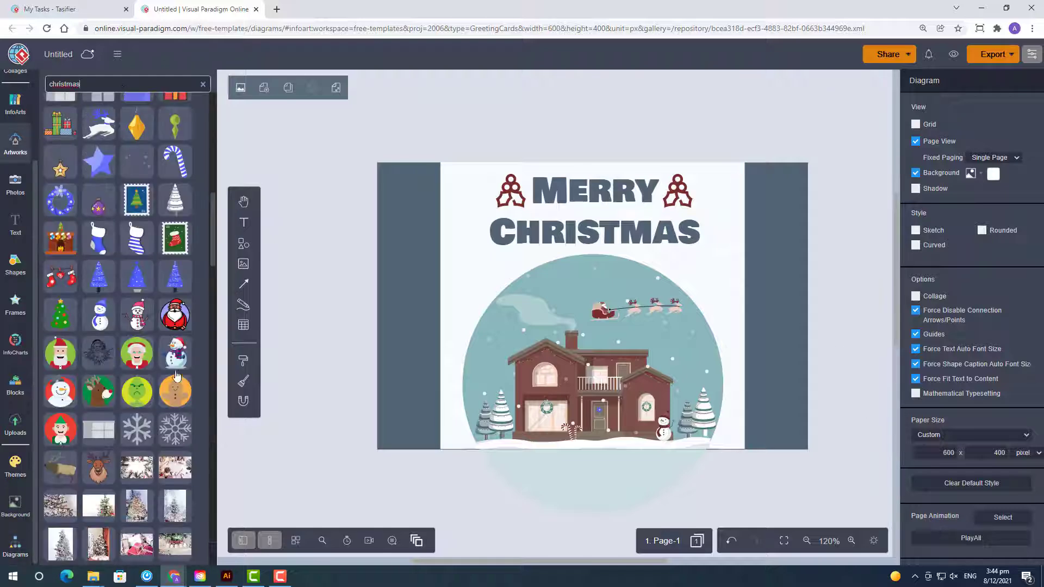
left_click(144, 436)
left_click_drag(466, 263, 409, 185)
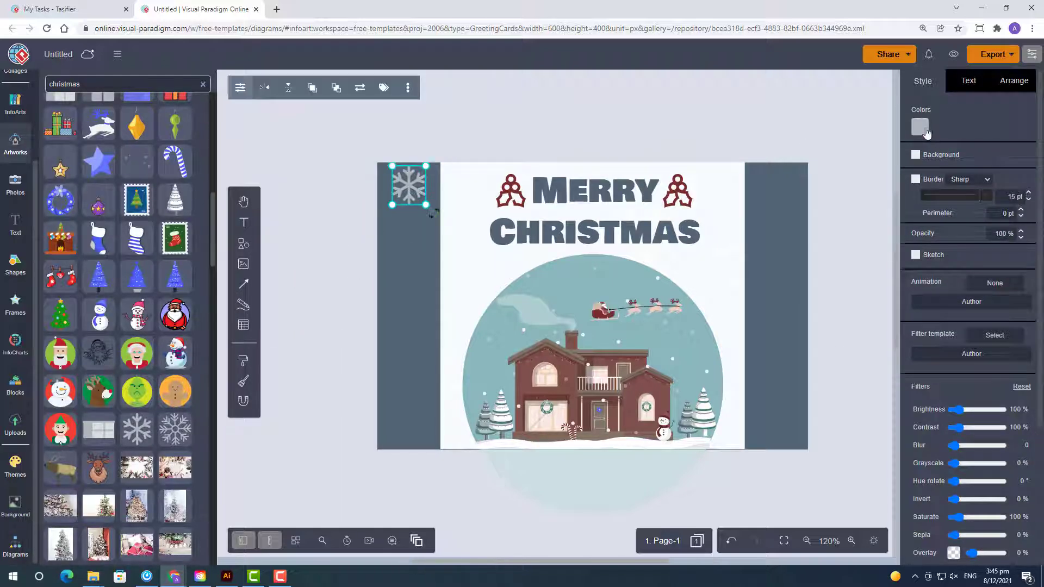
key("Delete")
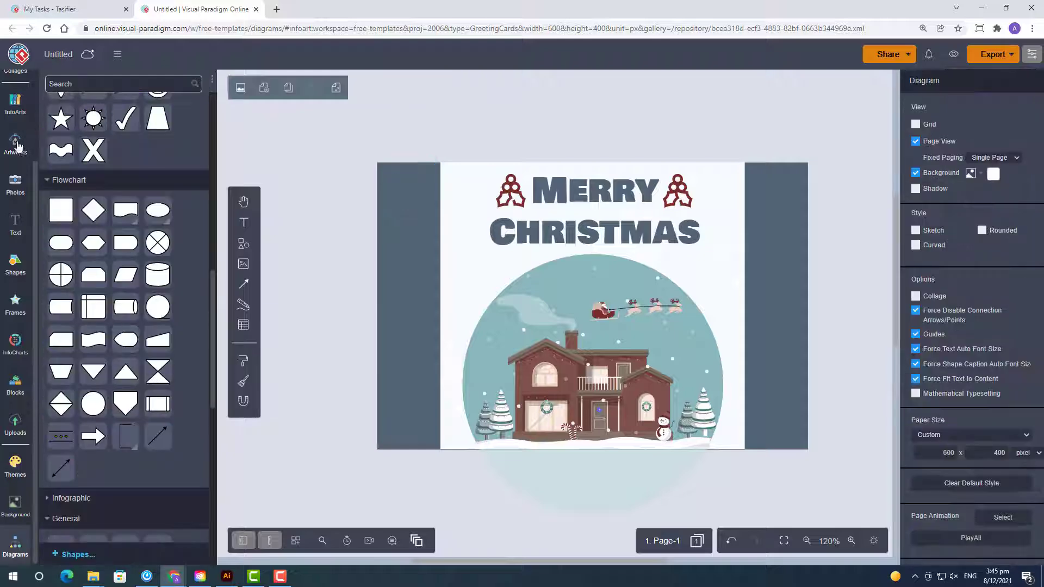
Step: Try slate blue as the fill of the large circle behind the house, and restore its teal
left_click(16, 384)
left_click(473, 486)
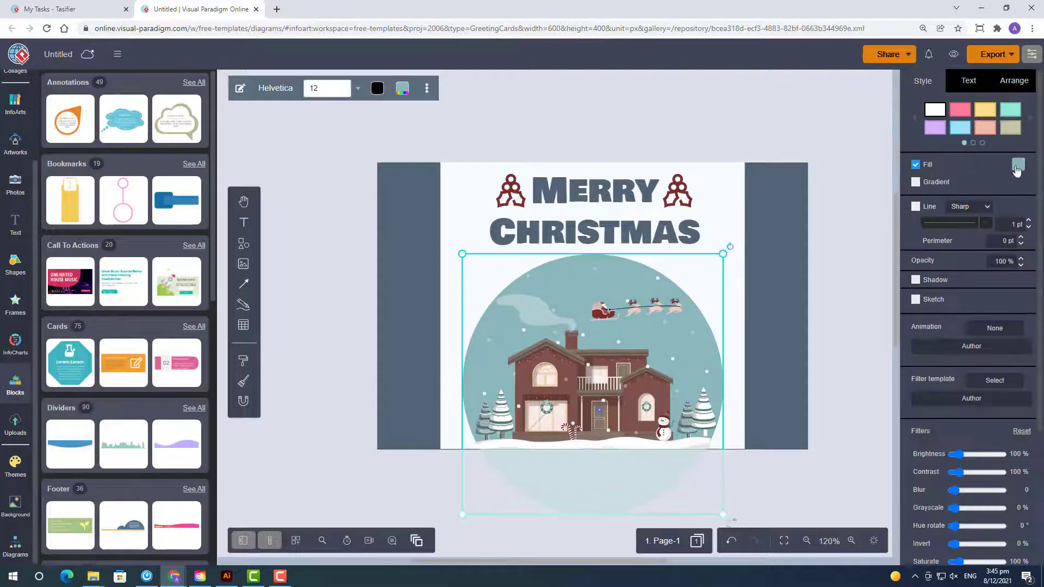
left_click(1017, 171)
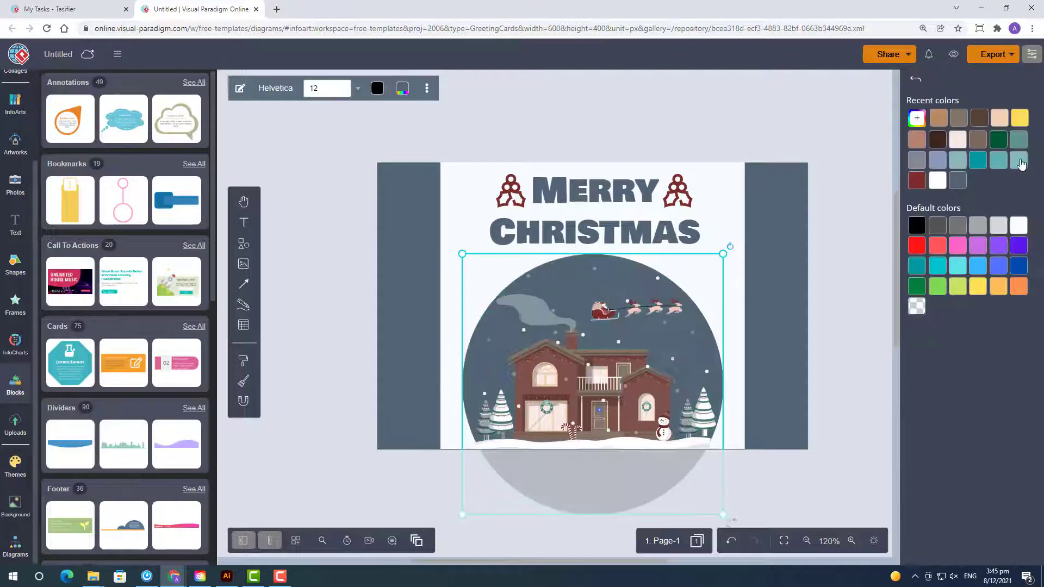
Step: Recolor the "Merry Christmas" greeting to the muted teal from the recent colors
left_click(582, 190)
left_click(1028, 206)
left_click(966, 163)
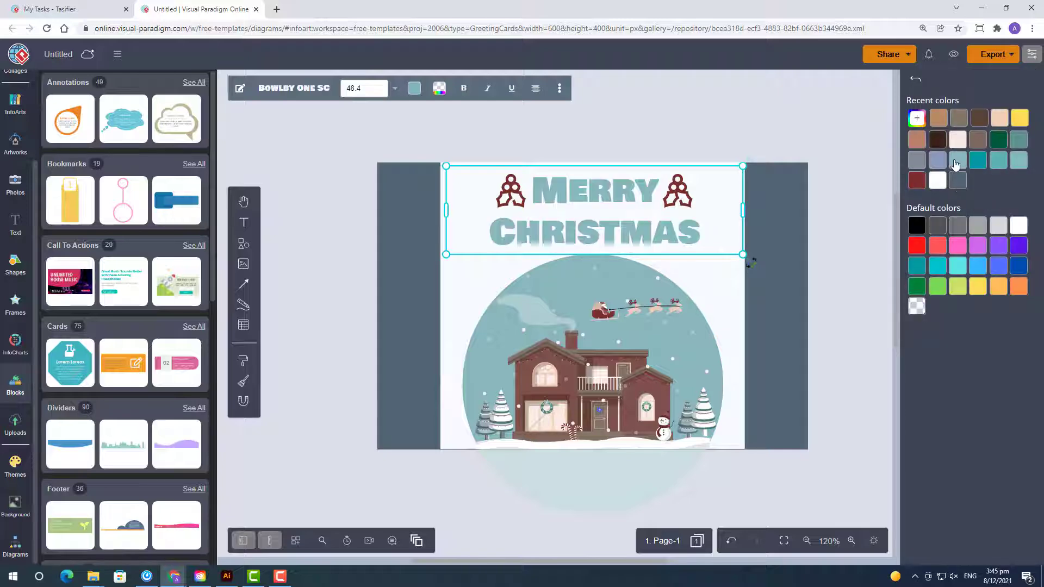
Step: Try teal as the fill of the right side band, and restore its slate blue
left_click(798, 170)
left_click(973, 136)
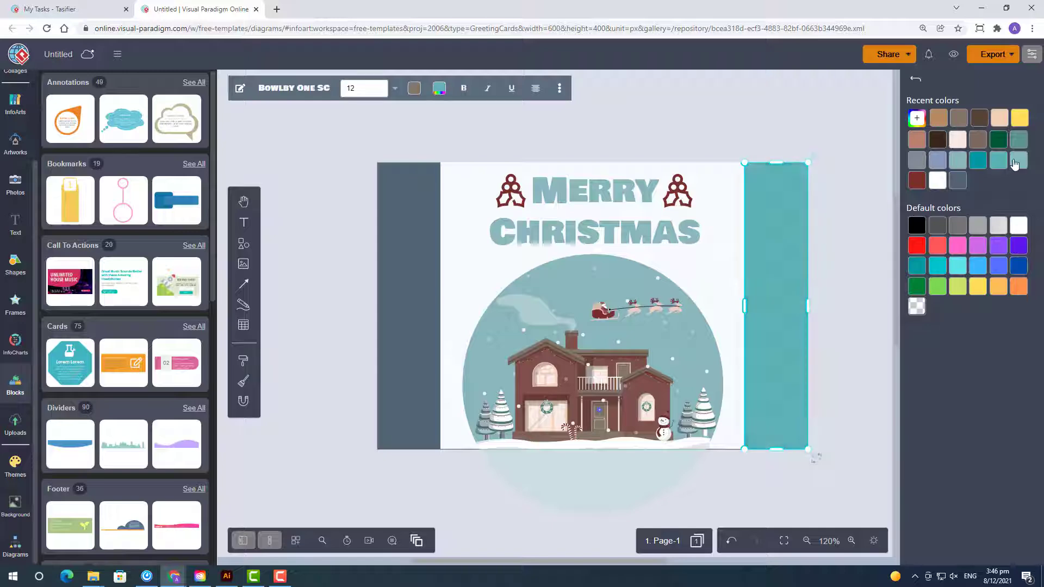
left_click(837, 244)
left_click(15, 144)
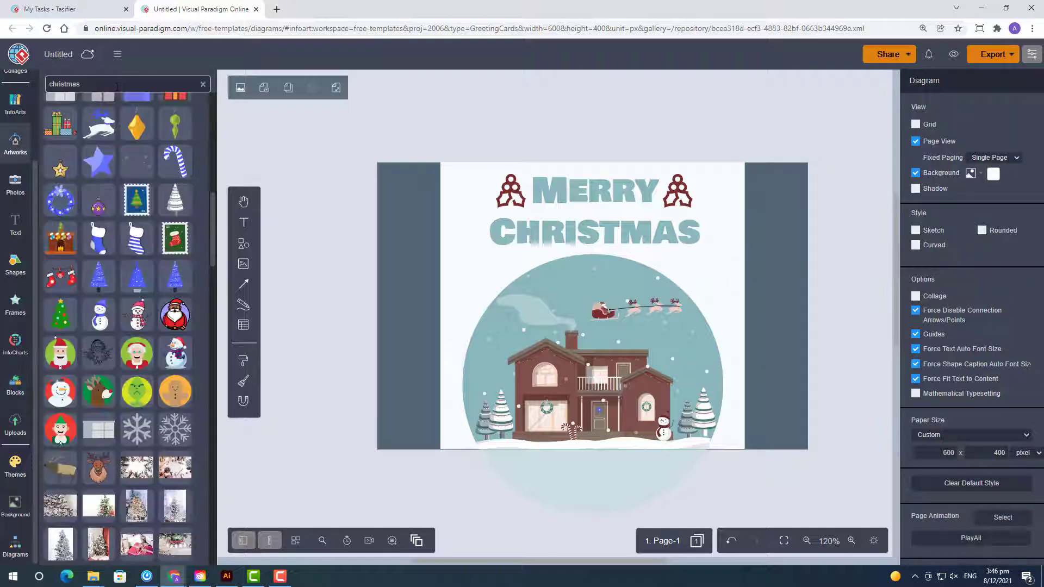
scroll(155, 180, "up", 6)
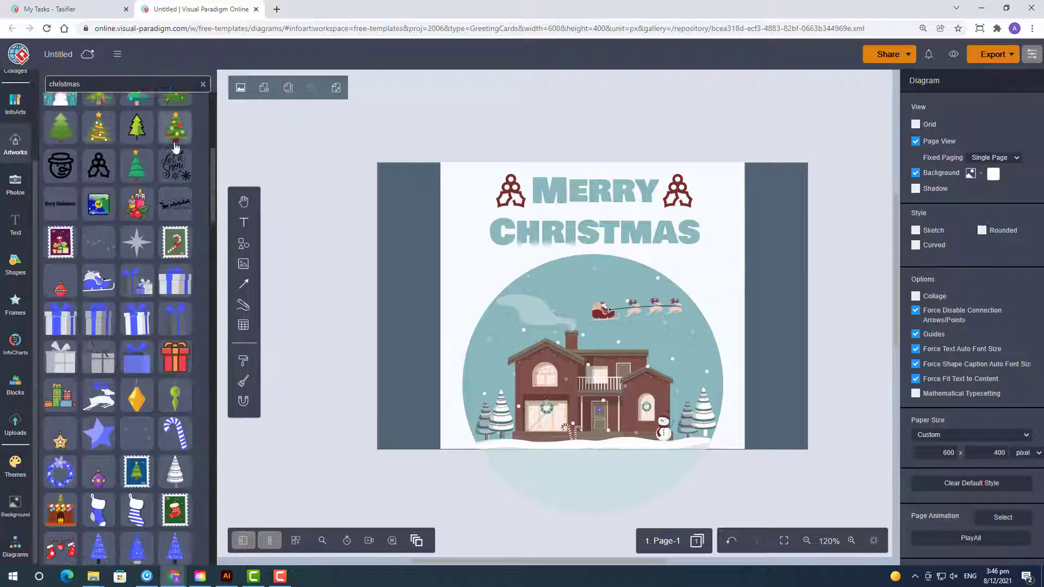
left_click(971, 434)
left_click(884, 451)
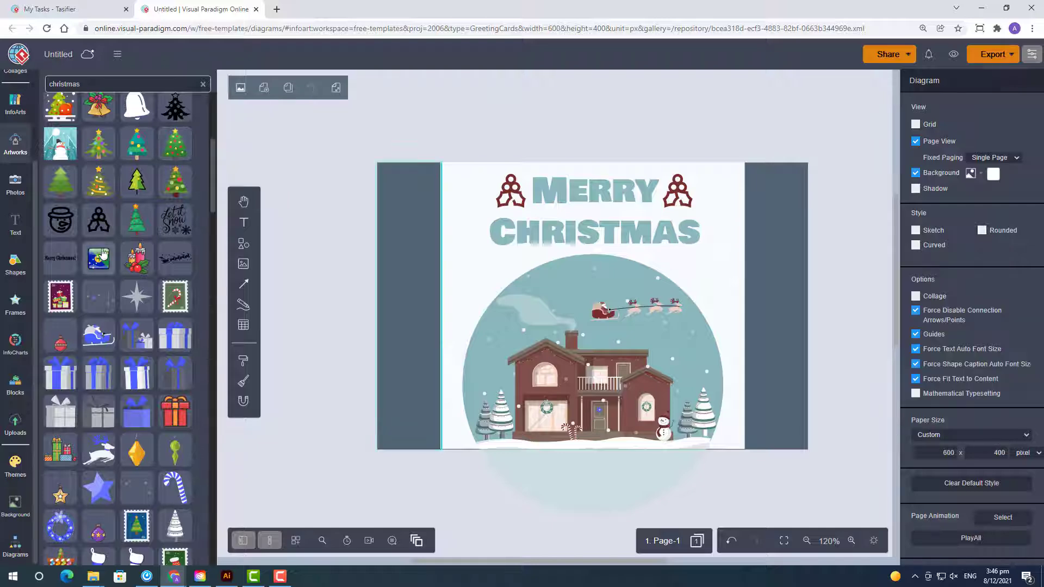
scroll(109, 245, "up", 5)
Step: Add the snowy hill divider with snowflakes from the Dividers blocks, rotate it 90°, and color it slate blue
left_click(15, 384)
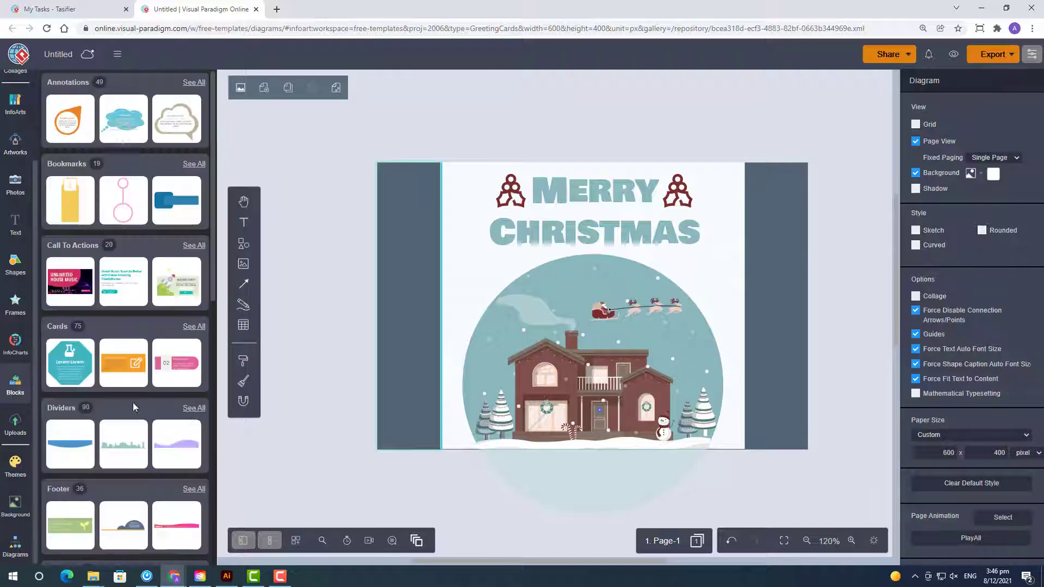
left_click(132, 402)
left_click_drag(327, 266, 435, 279)
left_click(920, 127)
left_click(960, 186)
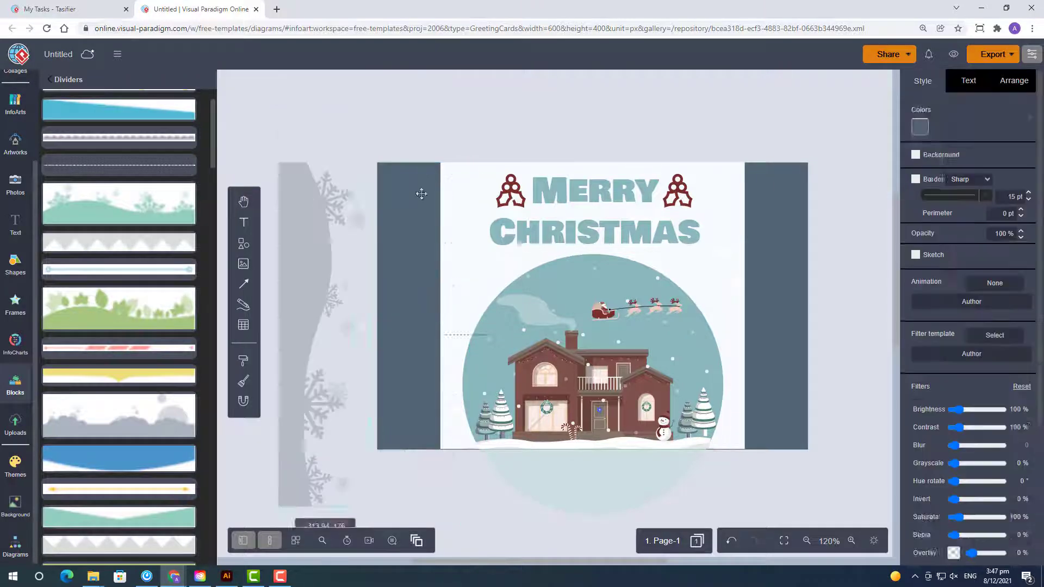
Step: Fit the snowflake divider over the left slate blue band at about 402 by 108 pt and recolor it teal
left_click_drag(326, 332, 425, 331)
left_click(424, 332)
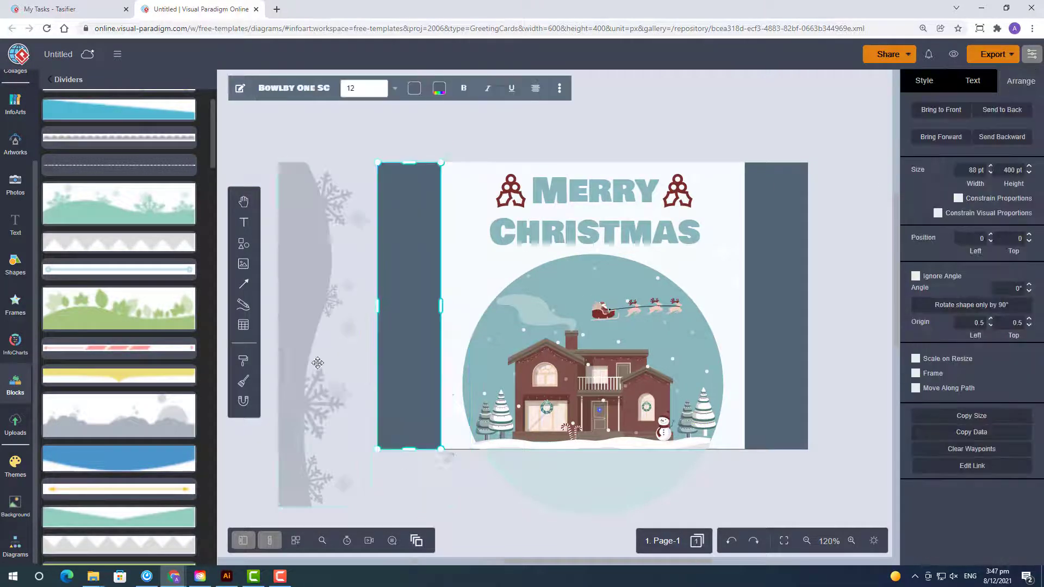
left_click(920, 127)
left_click_drag(413, 245, 405, 220)
Step: Copy the teal snowflake divider, flip it, and align it over the slate blue band at the card's right edge
left_click(412, 354)
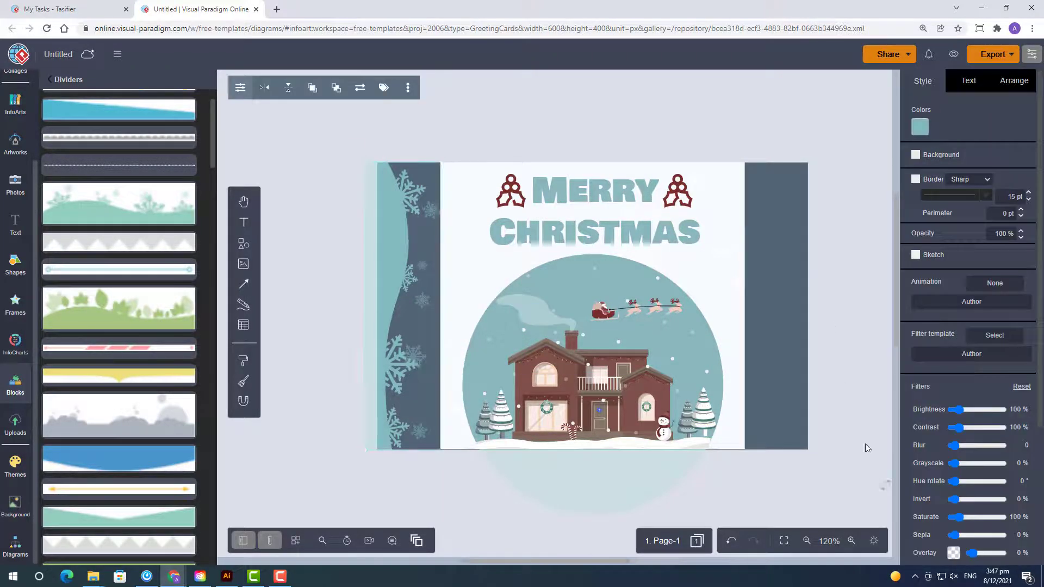
left_click(1014, 81)
left_click(999, 372)
left_click_drag(835, 331, 685, 332)
left_click(776, 344)
left_click(709, 307)
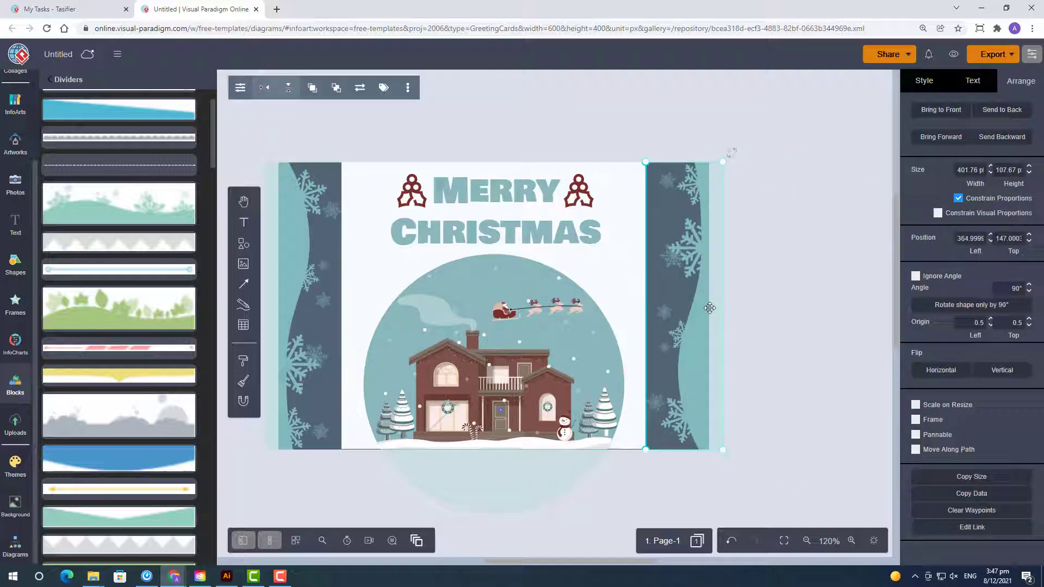
Step: Recolor both holly artworks beside "Merry" to slate blue
left_click(397, 190)
left_click(923, 132)
left_click(913, 119)
left_click(578, 191)
left_click(913, 119)
key("Escape")
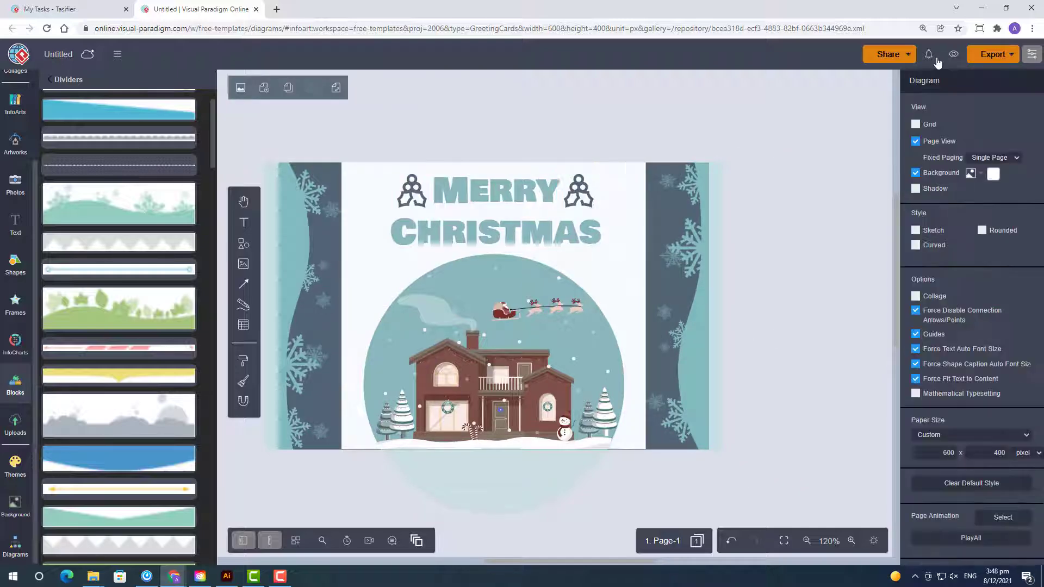
Step: Try white on the right snowflake divider, and set it back to teal
left_click(707, 196)
left_click(922, 133)
left_click(943, 186)
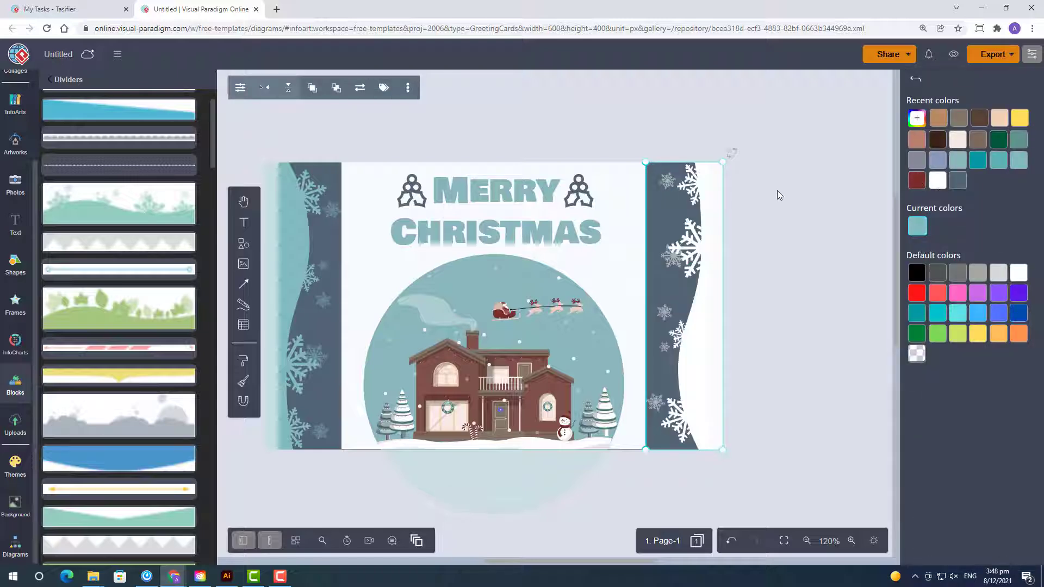
left_click(778, 190)
left_click(716, 197)
left_click(922, 133)
left_click(999, 161)
Step: Reapply the slate blue fill to the left side band from the recent colors
left_click(309, 305)
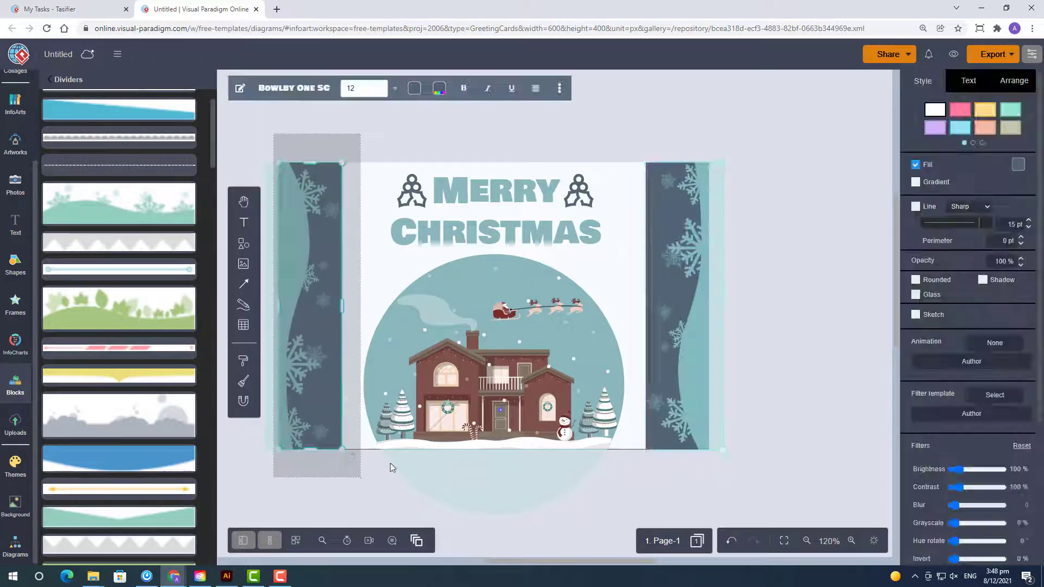
left_click(922, 133)
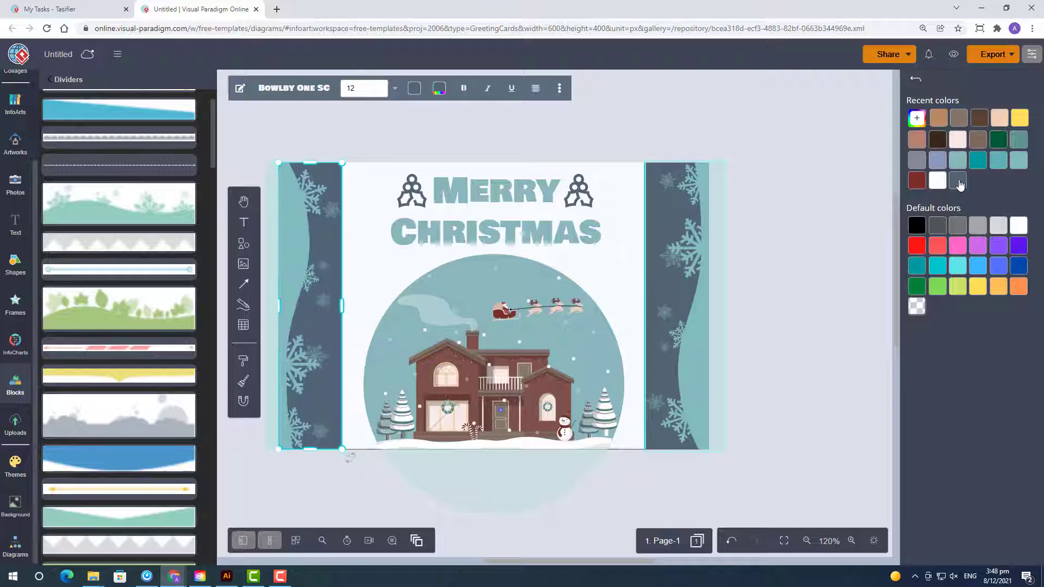
left_click(800, 258)
Step: Try a brown fill on the right side band, and set it back to slate blue
left_click(697, 397)
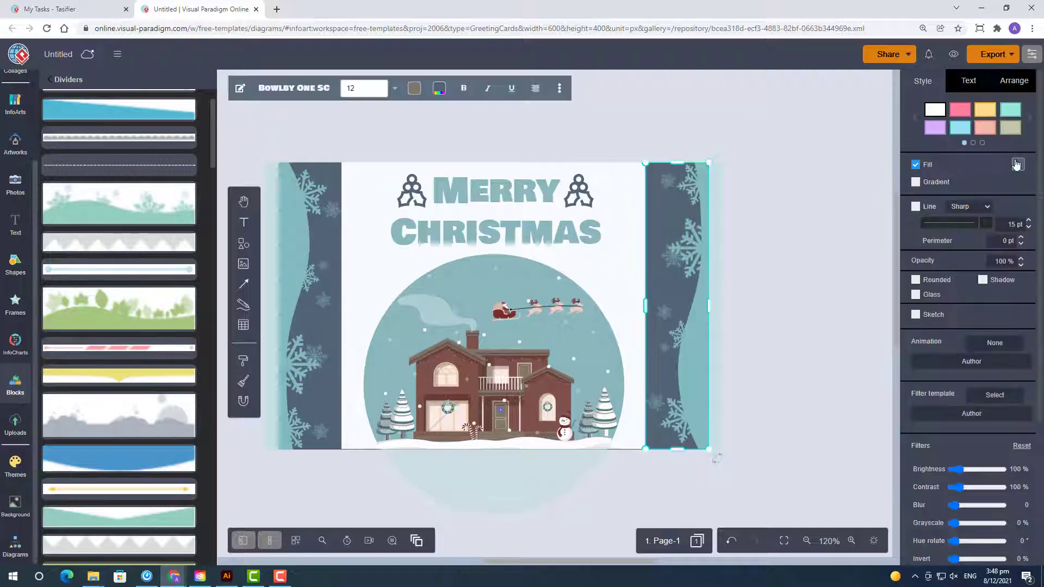
left_click(923, 133)
left_click(977, 119)
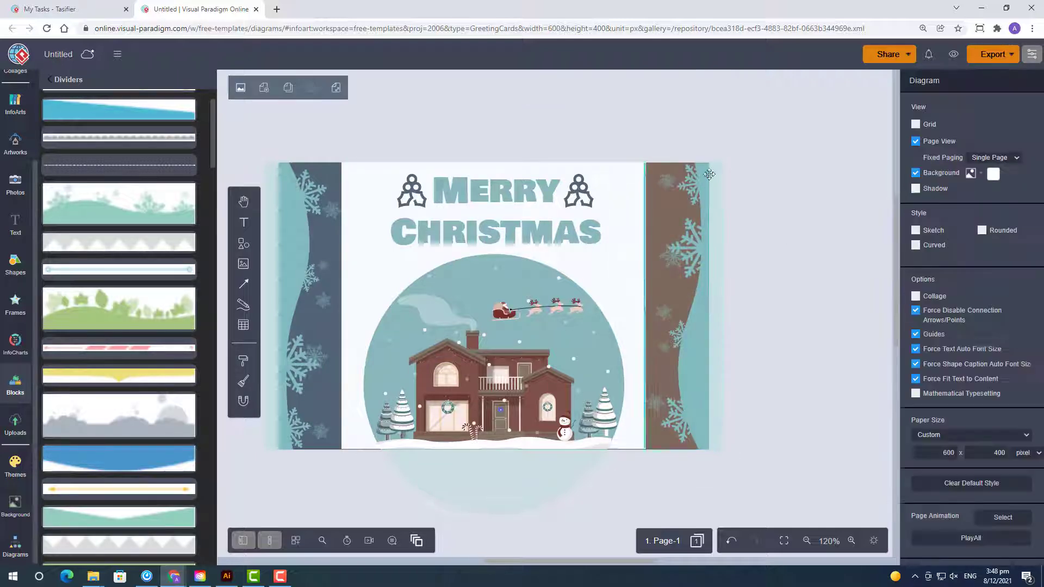
left_click(987, 165)
left_click(707, 111)
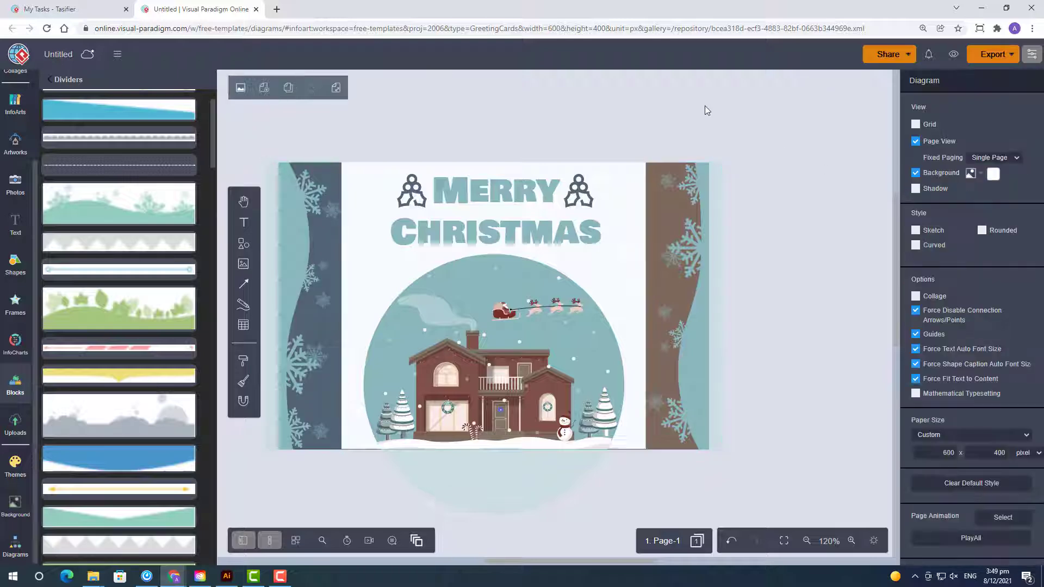
left_click(674, 179)
left_click(986, 164)
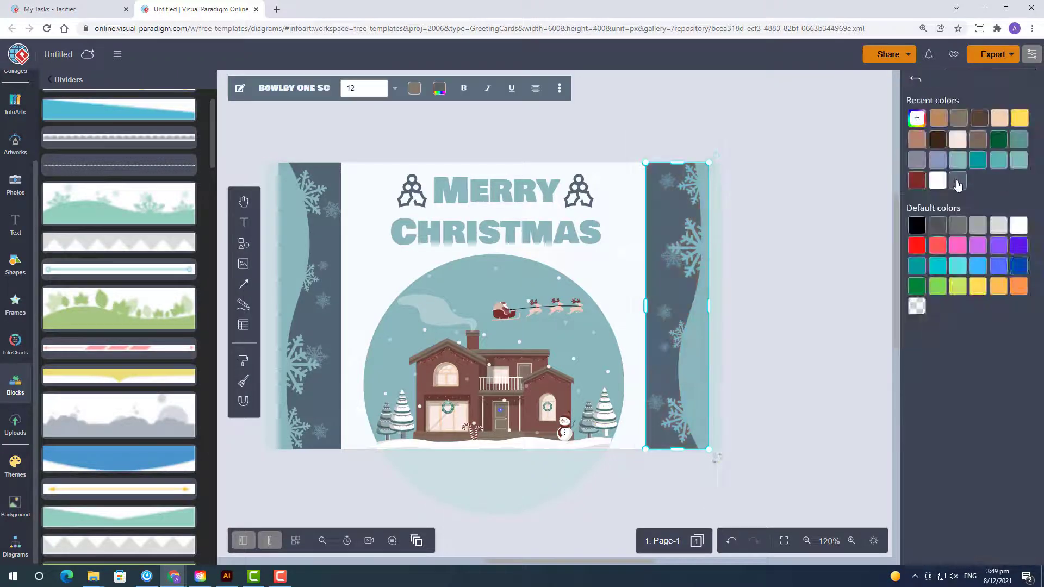
left_click(919, 122)
left_click(800, 148)
Step: Move the white background rectangle off the card and try slate blue as the page background color
left_click(953, 54)
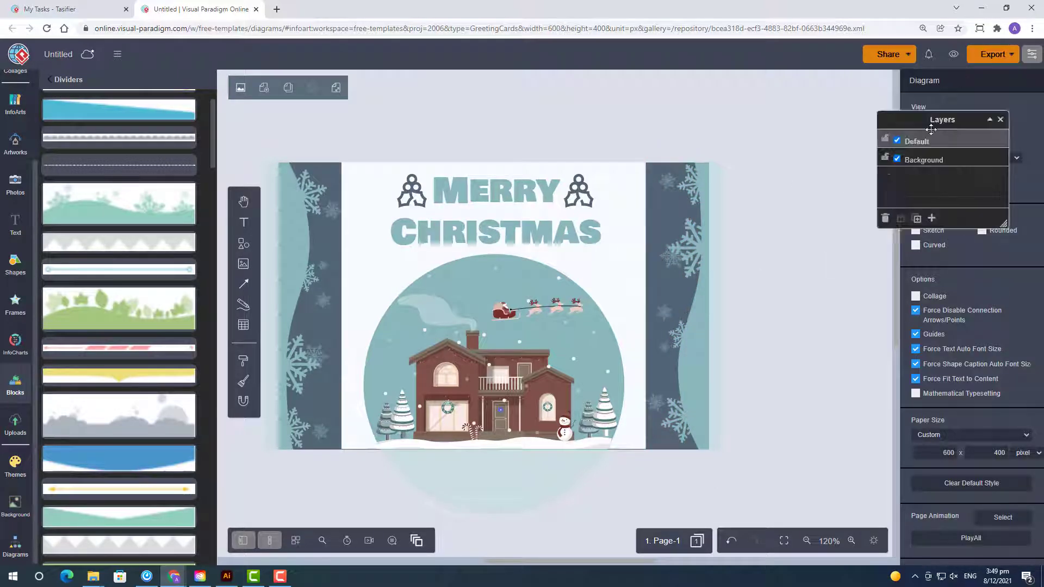
left_click(898, 160)
left_click(1001, 119)
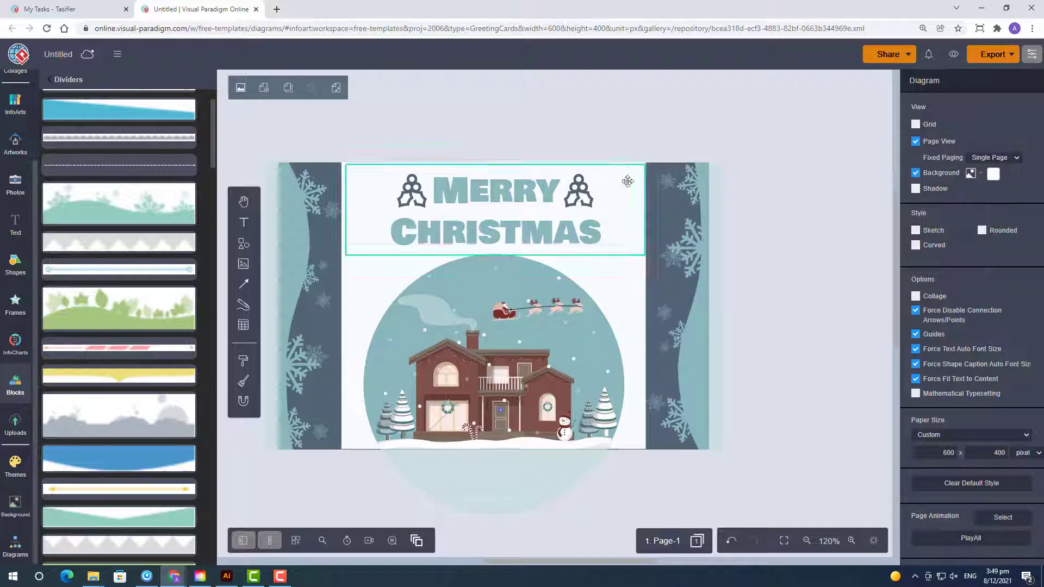
left_click(629, 291)
key("Escape")
left_click(994, 174)
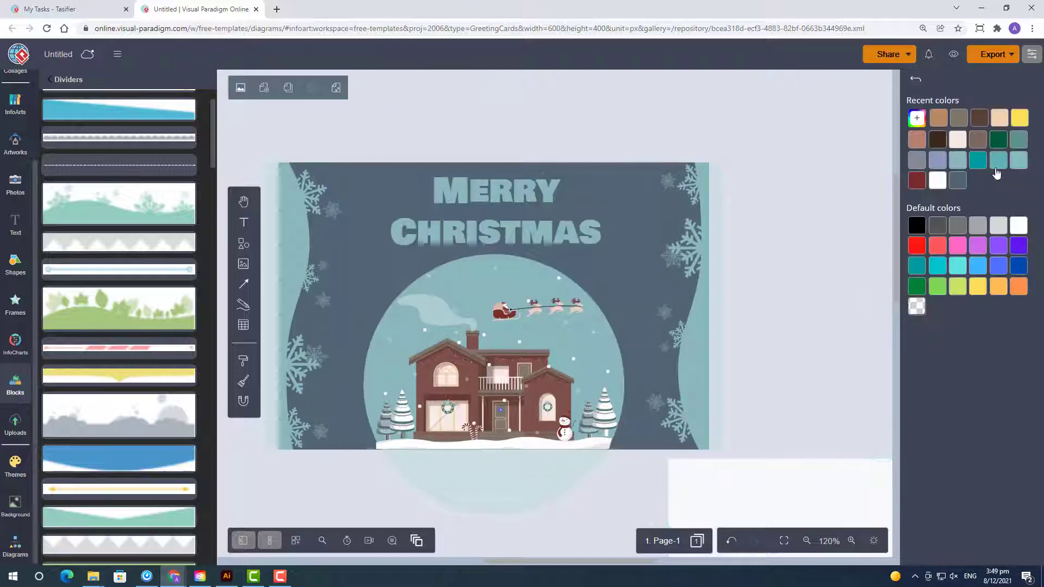
Step: Try a dark brown page background behind the greeting and holly artworks, and restore the white card background
left_click(411, 191)
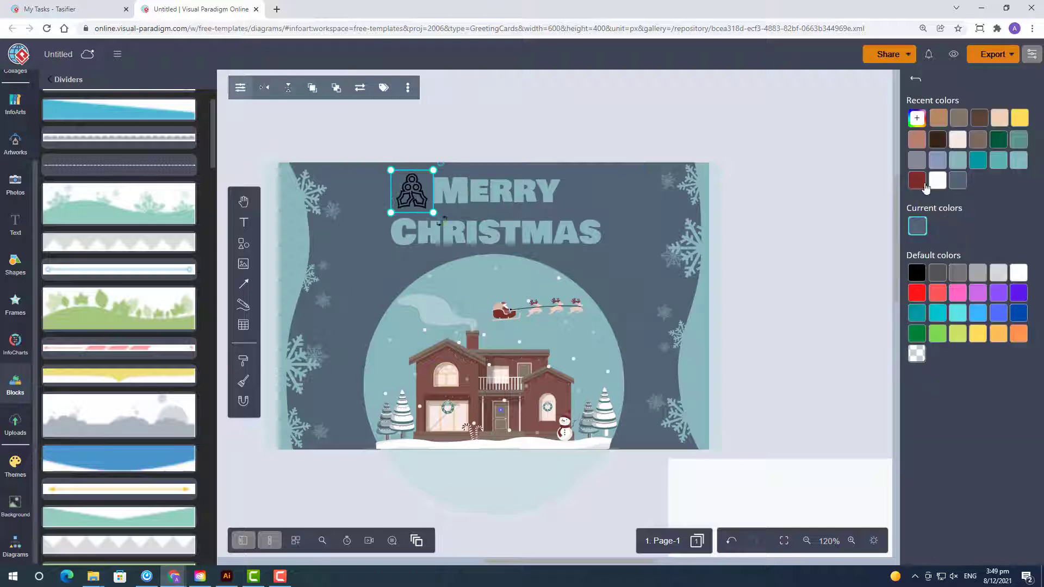
left_click(758, 143)
left_click(998, 174)
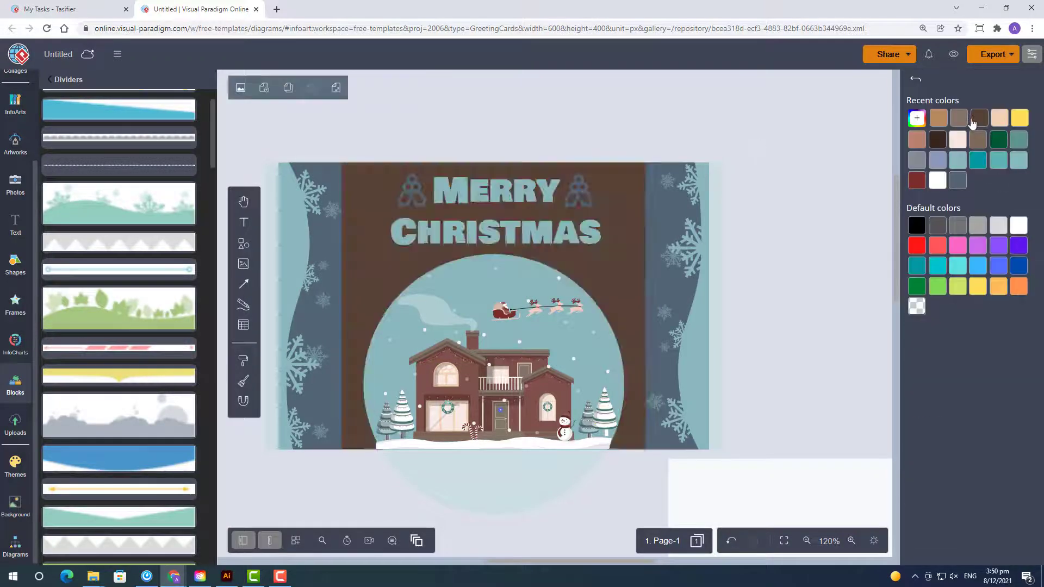
left_click(597, 184)
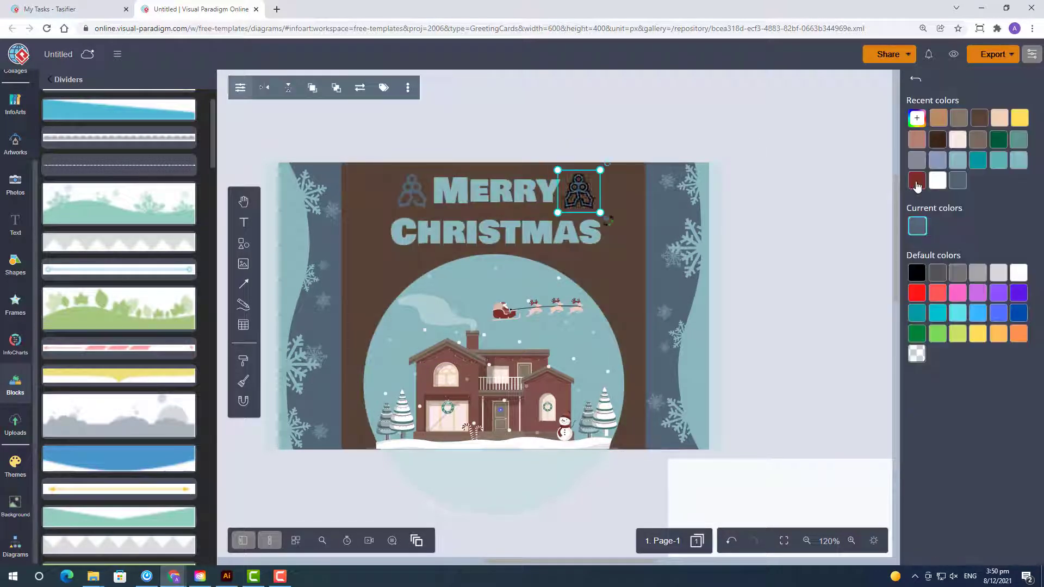
left_click(720, 116)
mouse_move(437, 186)
left_mouse_down()
mouse_move(483, 186)
mouse_move(445, 190)
left_mouse_up()
left_click(616, 109)
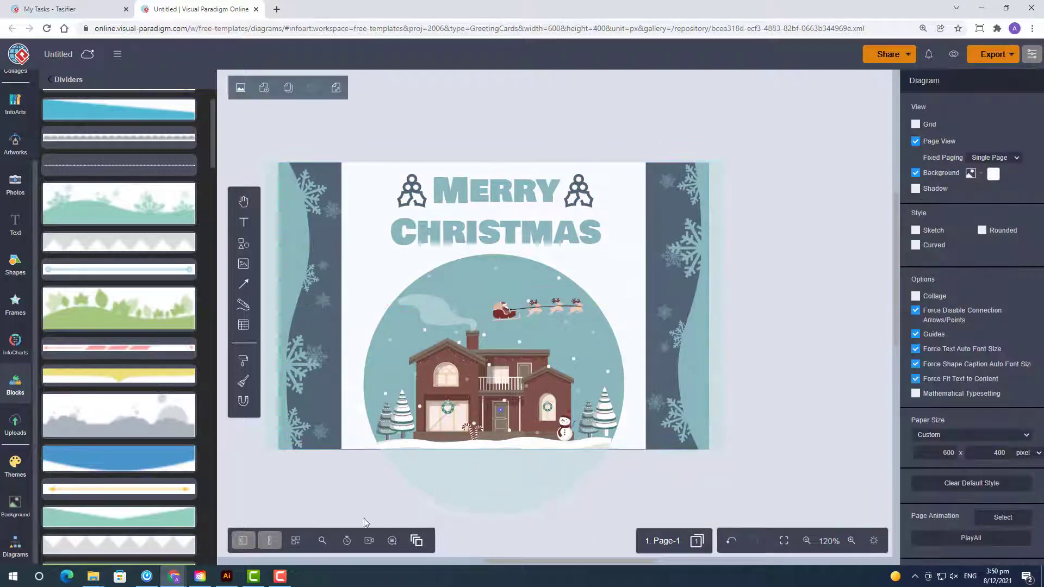
Step: Save the design as "Christmas Card with Cute Christmas Illustration" and export it as a JPG image
left_click(338, 443)
left_click(843, 289)
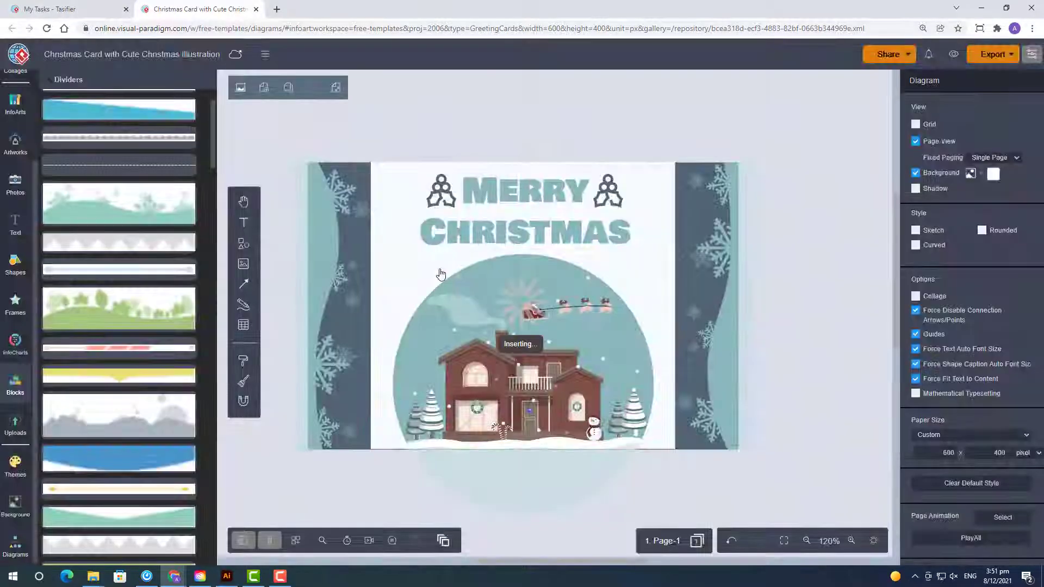
left_click(993, 54)
left_click(958, 76)
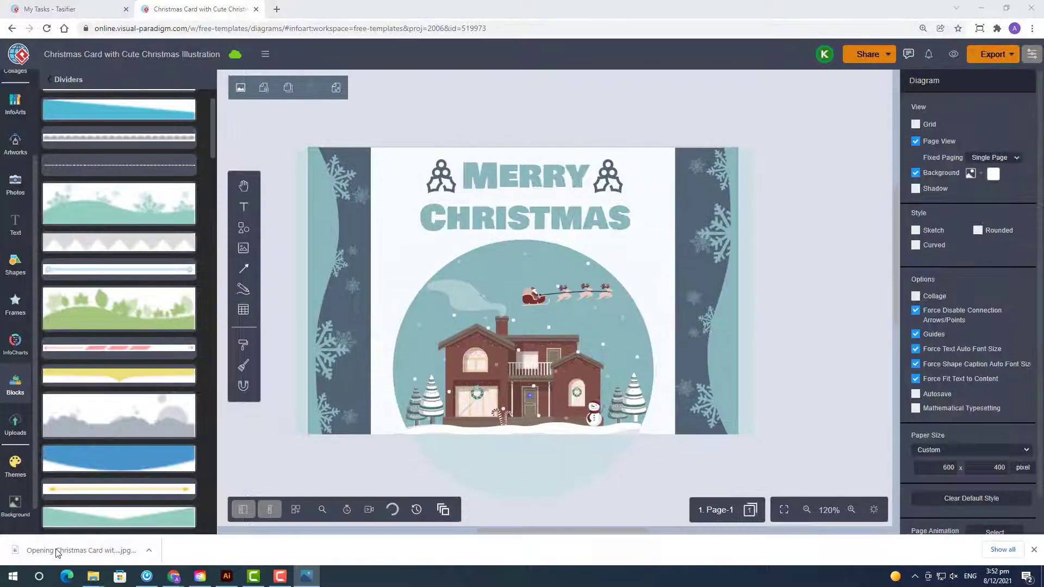